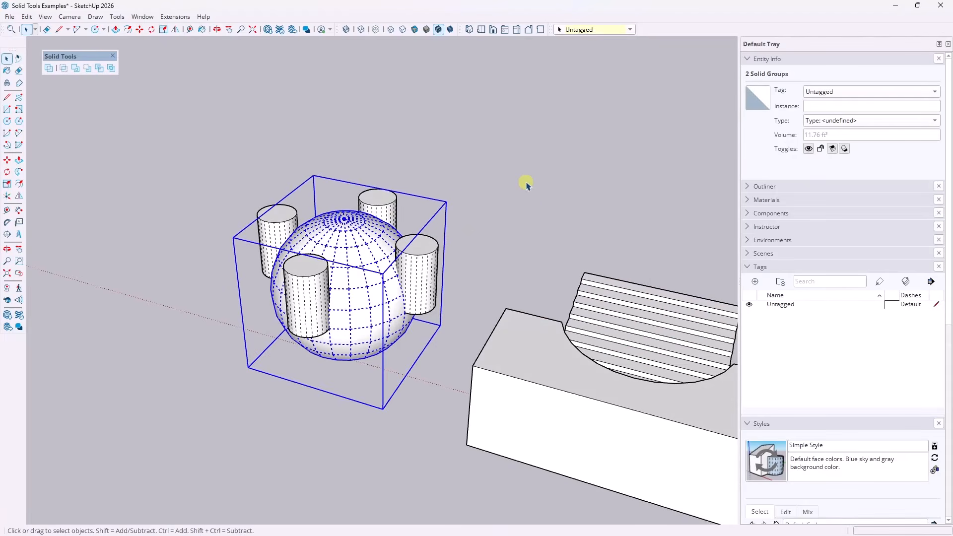
Subtract the cylinder nearest the stair block from the sphere, keeping only the cut sphere.
{"action": "left_click", "coordinate": [527, 183]}
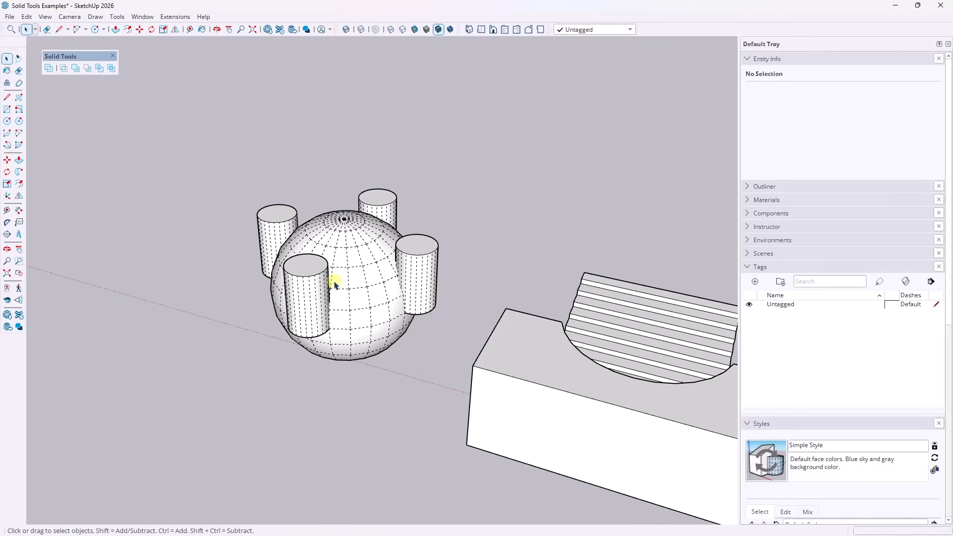
{"action": "left_click", "coordinate": [312, 279]}
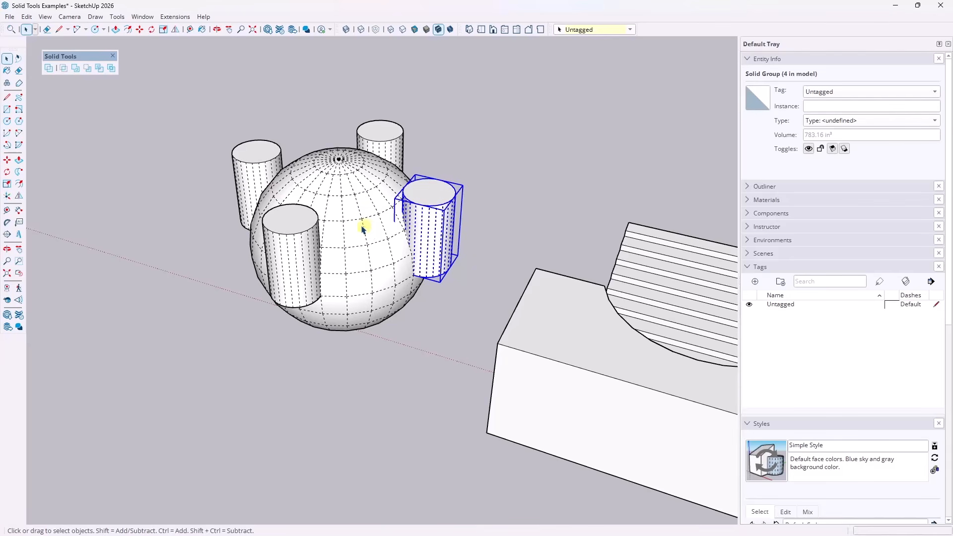
{"action": "middle_click_drag", "start_coordinate": [354, 216], "coordinate": [340, 209]}
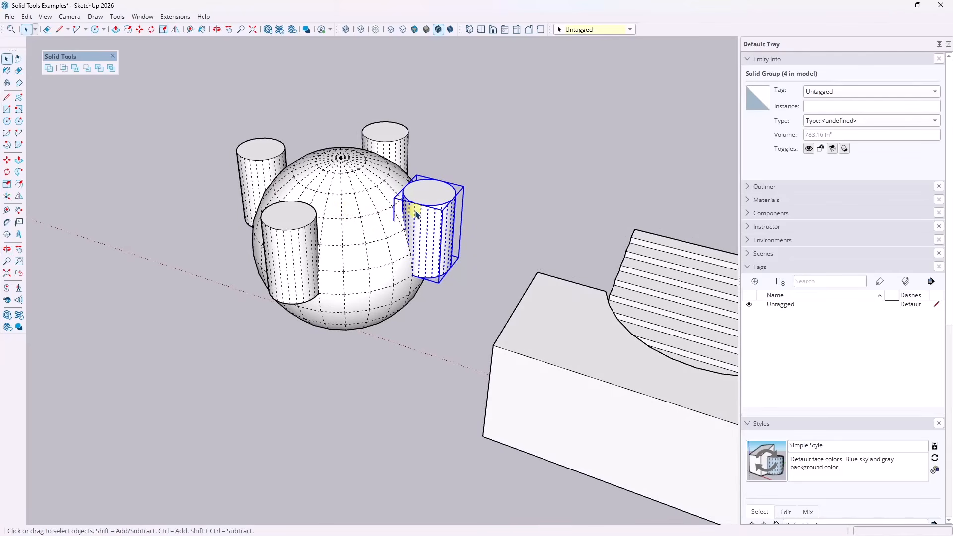
{"action": "left_click", "coordinate": [89, 70]}
{"action": "left_click", "coordinate": [358, 223]}
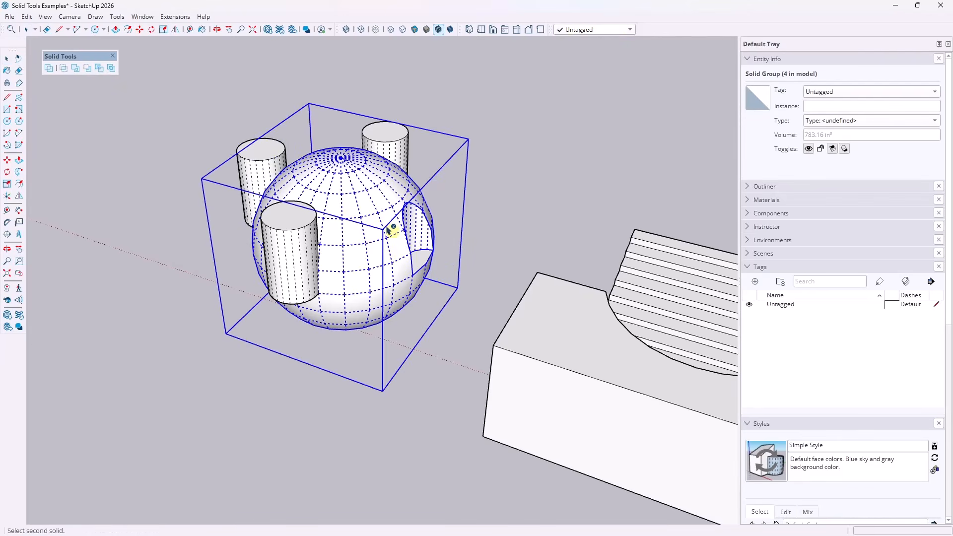
Subtract the front cylinder and the cylinder on the far side from the stair block from the sphere, one after the other.
{"action": "left_click", "coordinate": [308, 226]}
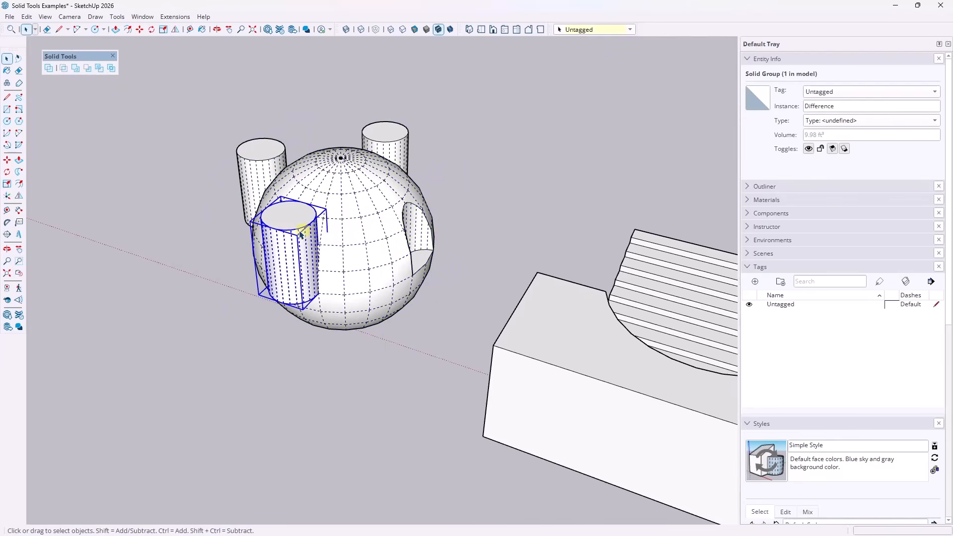
{"action": "left_click", "coordinate": [87, 69]}
{"action": "left_click", "coordinate": [340, 213]}
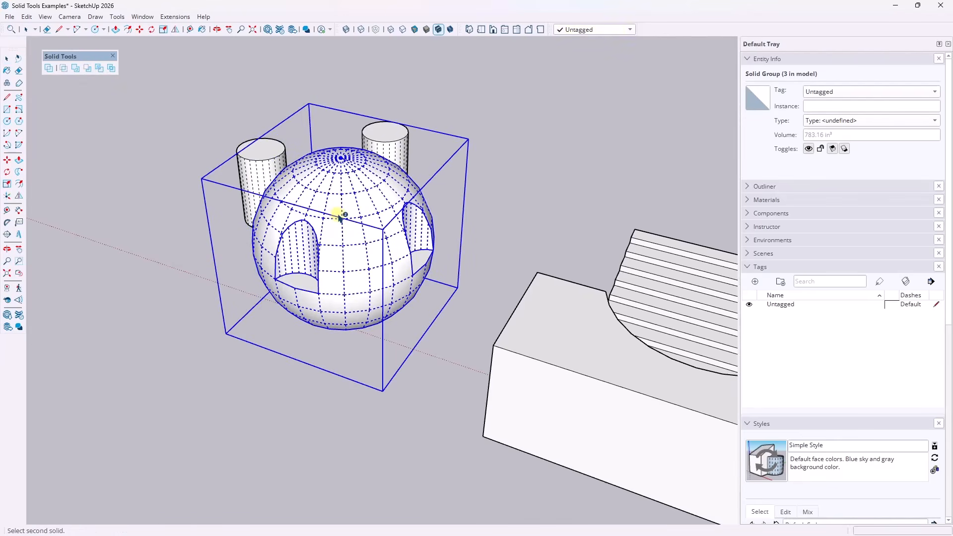
{"action": "left_click", "coordinate": [251, 154]}
{"action": "left_click", "coordinate": [88, 69]}
{"action": "left_click", "coordinate": [330, 215]}
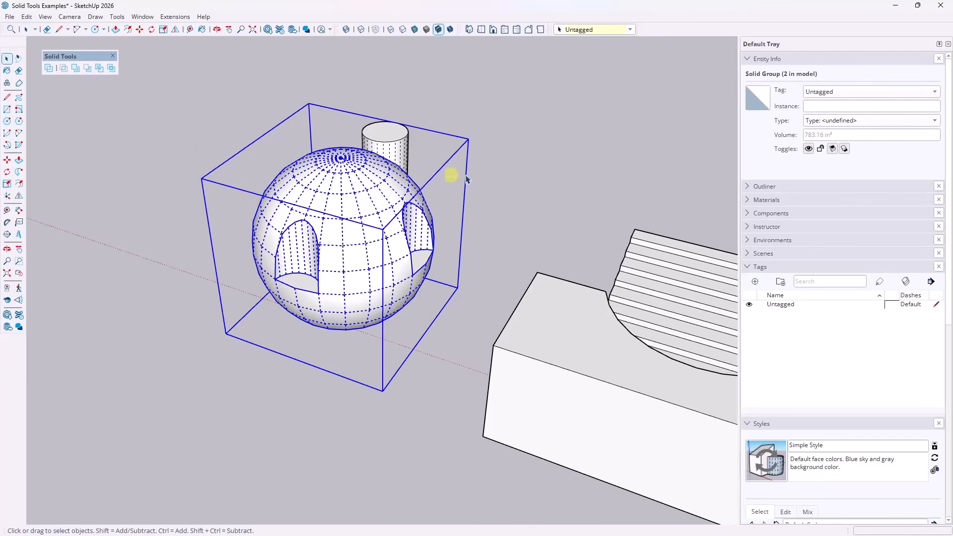
Subtract the last remaining cylinder at the back from the sphere.
{"action": "middle_click_drag", "start_coordinate": [453, 176], "coordinate": [394, 270]}
{"action": "left_click", "coordinate": [485, 238]}
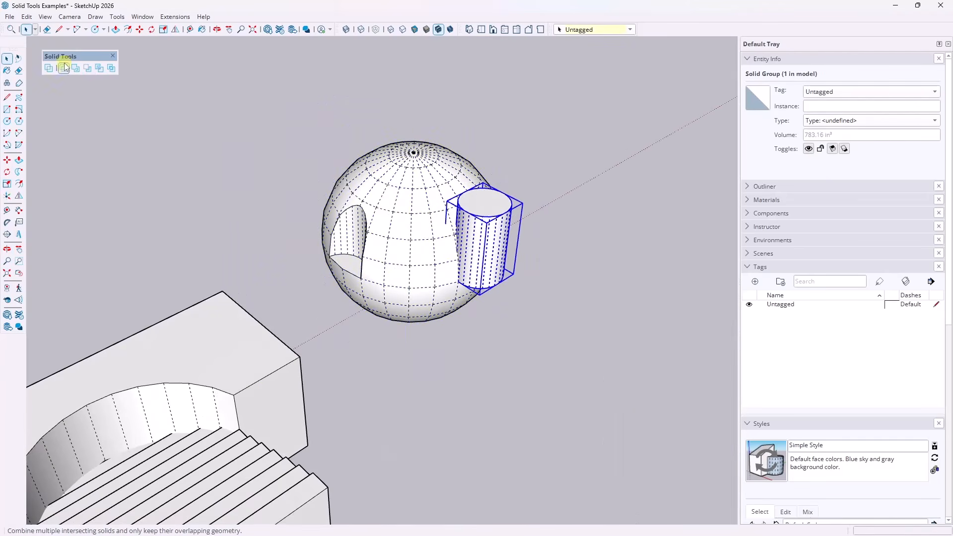
{"action": "left_click", "coordinate": [88, 68]}
{"action": "left_click", "coordinate": [432, 202]}
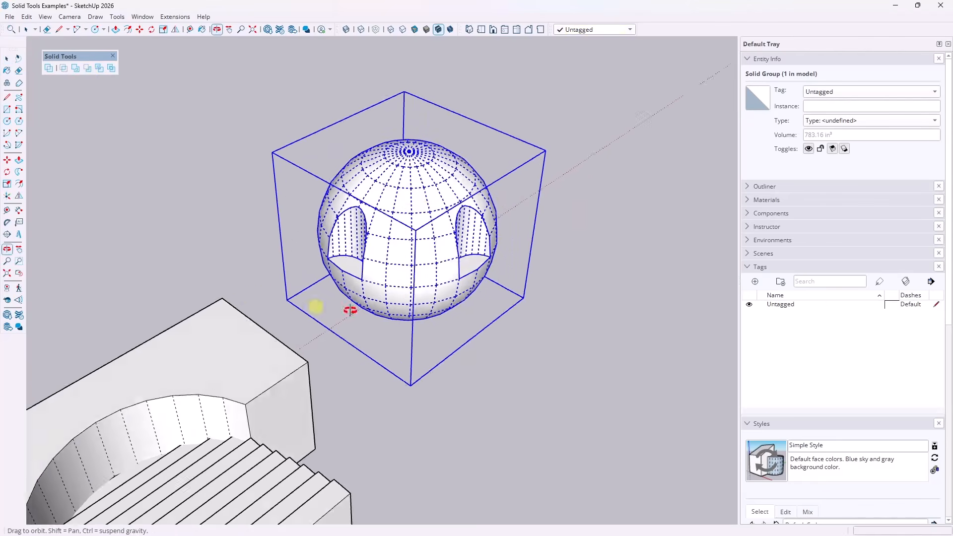
{"action": "middle_click_drag", "start_coordinate": [342, 310], "coordinate": [484, 243]}
{"action": "scroll", "coordinate": [426, 206], "scroll_direction": "down", "scroll_amount": 2}
{"action": "scroll", "coordinate": [325, 244], "scroll_direction": "up", "scroll_amount": 3}
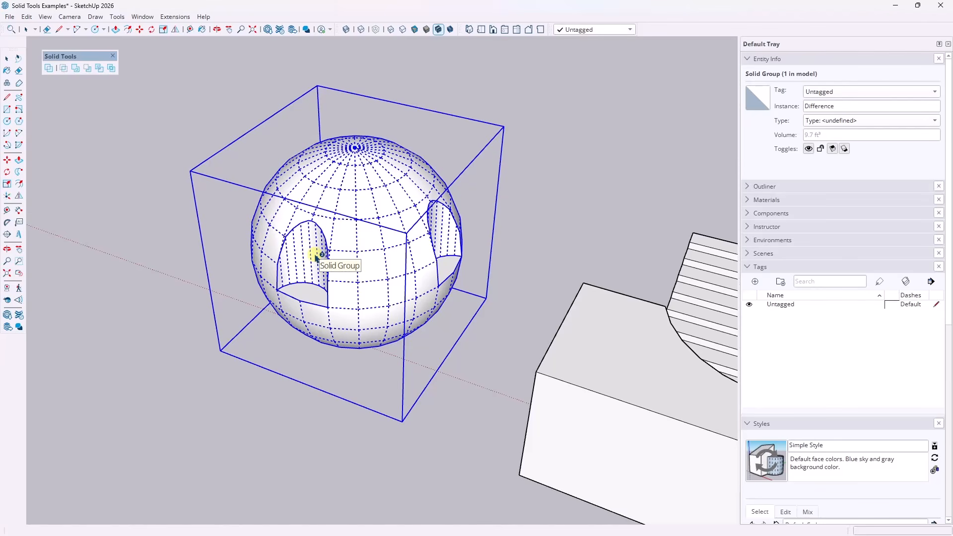
{"action": "scroll", "coordinate": [246, 213], "scroll_direction": "down", "scroll_amount": 3}
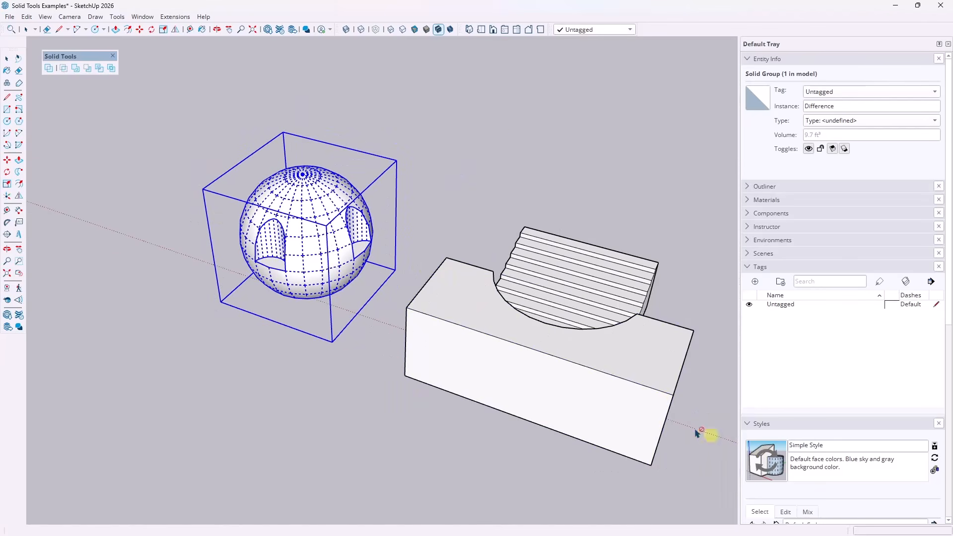
Subtract the rectangular block with the curved recess from the stair solid, checking their overlap in X-ray view first.
{"action": "middle_click_drag", "start_coordinate": [709, 437], "coordinate": [503, 255]}
{"action": "scroll", "coordinate": [502, 255], "scroll_direction": "up", "scroll_amount": 2}
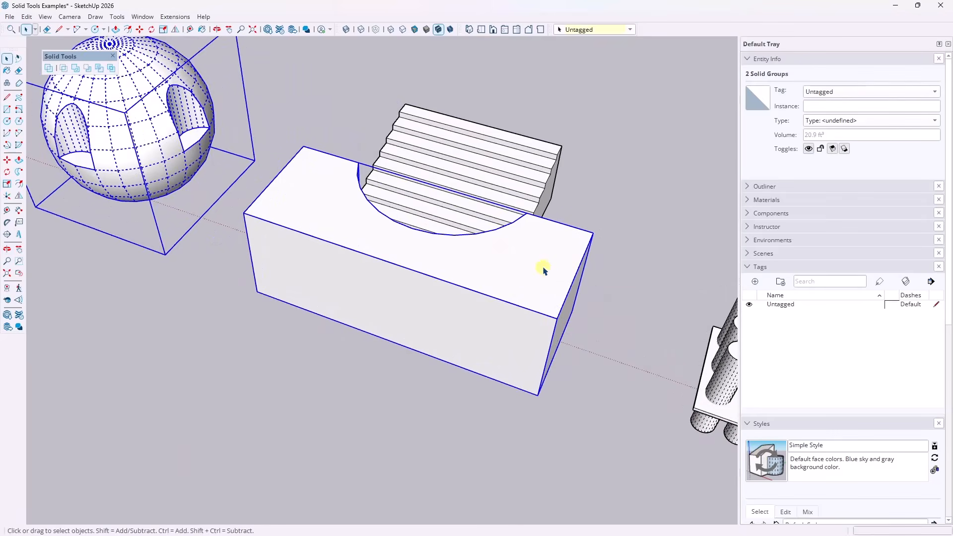
{"action": "left_click", "coordinate": [544, 271]}
{"action": "middle_click_drag", "start_coordinate": [581, 255], "coordinate": [505, 229]}
{"action": "key", "text": "x"}
{"action": "scroll", "coordinate": [507, 228], "scroll_direction": "up", "scroll_amount": 3}
{"action": "scroll", "coordinate": [501, 288], "scroll_direction": "down", "scroll_amount": 2}
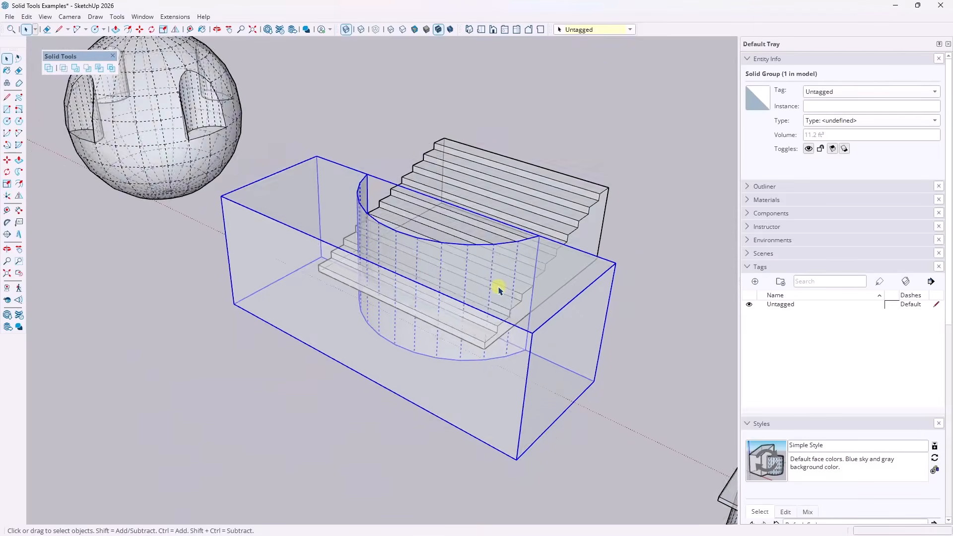
{"action": "key", "text": "x"}
{"action": "left_click", "coordinate": [87, 68]}
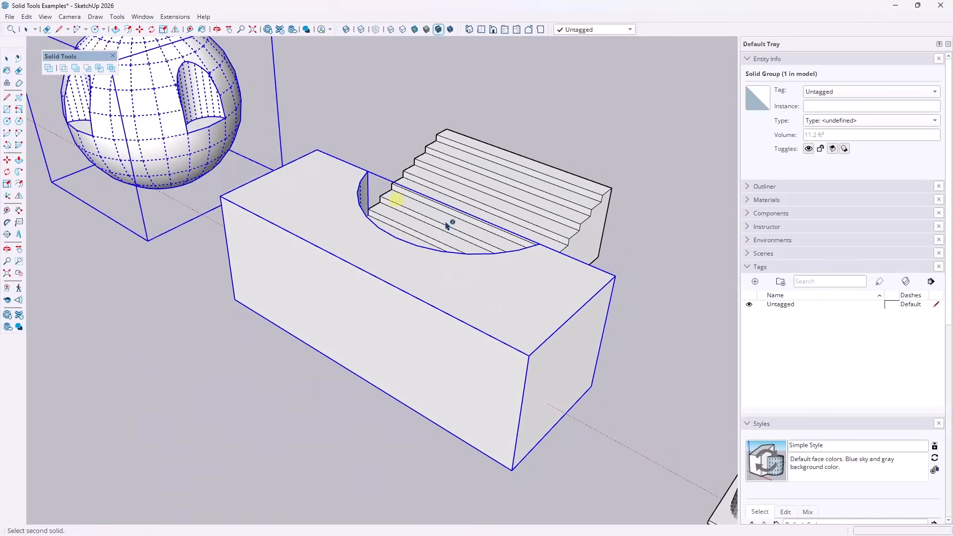
{"action": "left_click", "coordinate": [446, 225]}
{"action": "middle_click_drag", "start_coordinate": [373, 298], "coordinate": [448, 272]}
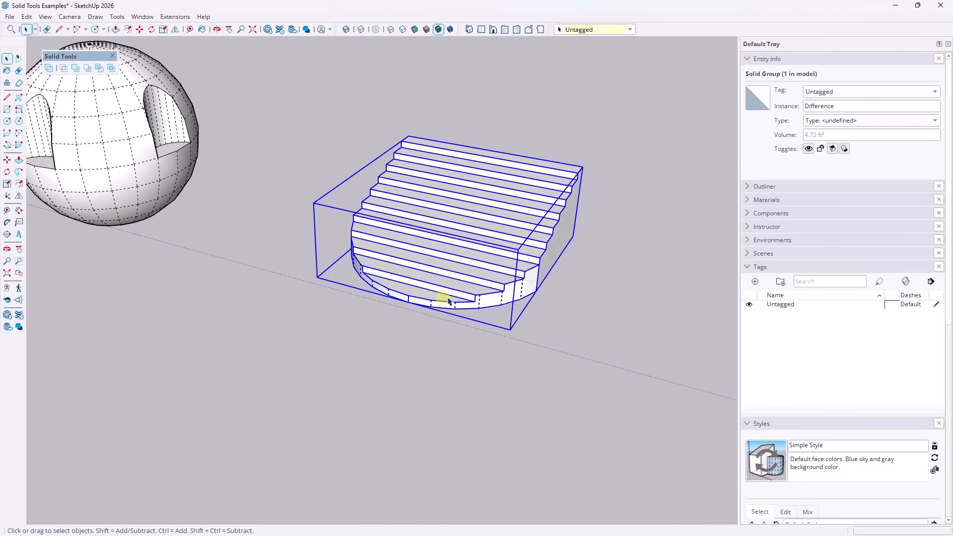
Subtract the grouped cylinders from the thin flat plate to cut round holes through it.
{"action": "scroll", "coordinate": [233, 234], "scroll_direction": "down", "scroll_amount": 5}
{"action": "scroll", "coordinate": [600, 308], "scroll_direction": "up", "scroll_amount": 4}
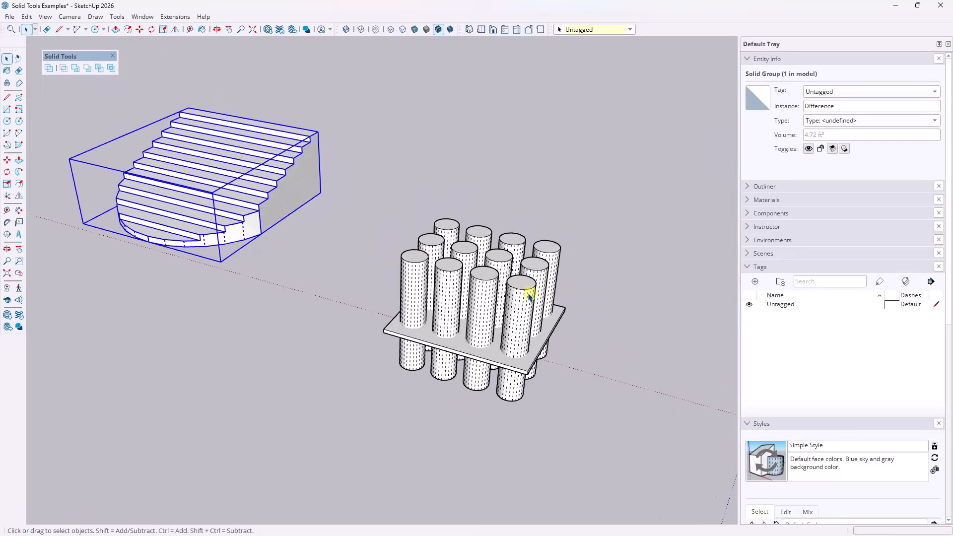
{"action": "left_click", "coordinate": [529, 296]}
{"action": "scroll", "coordinate": [571, 293], "scroll_direction": "up", "scroll_amount": 3}
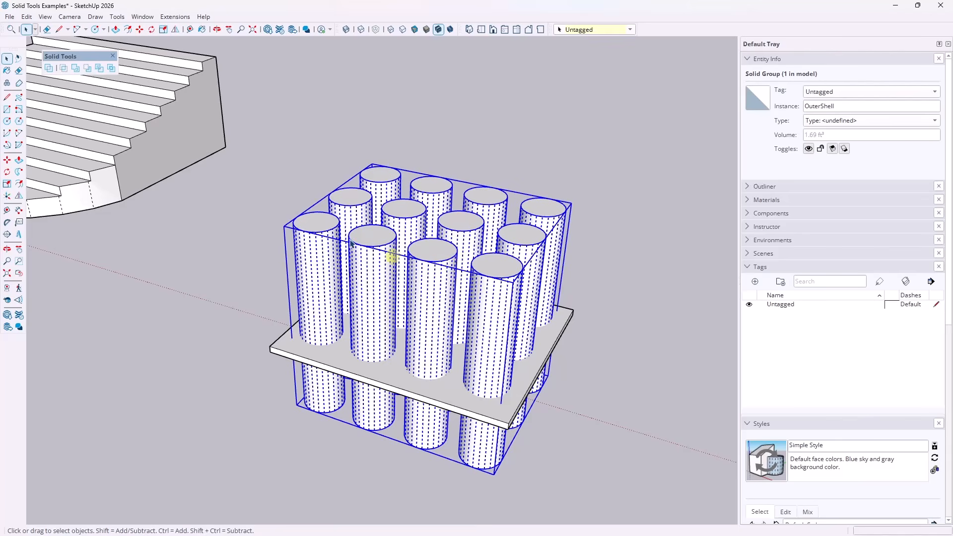
{"action": "left_click", "coordinate": [88, 68]}
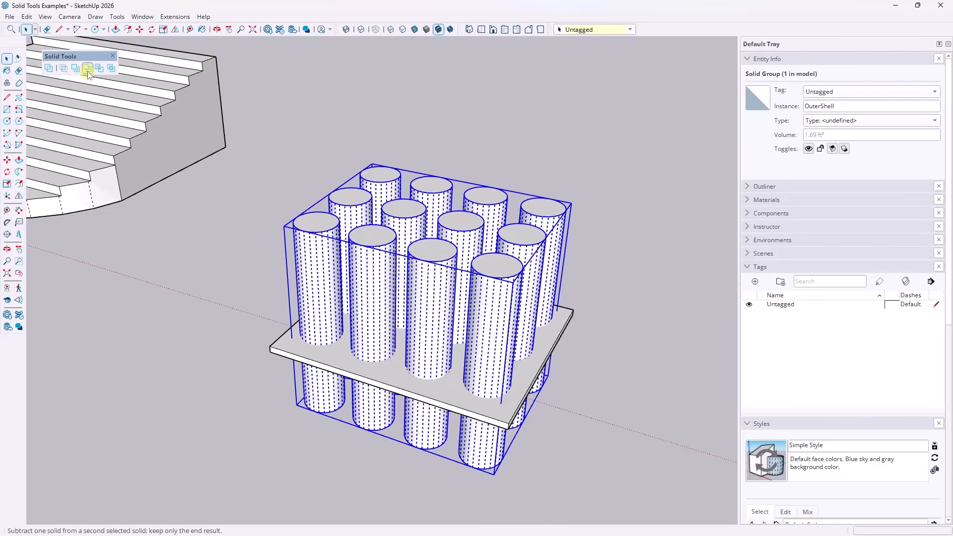
{"action": "left_click", "coordinate": [387, 376]}
{"action": "middle_click_drag", "start_coordinate": [570, 400], "coordinate": [538, 394]}
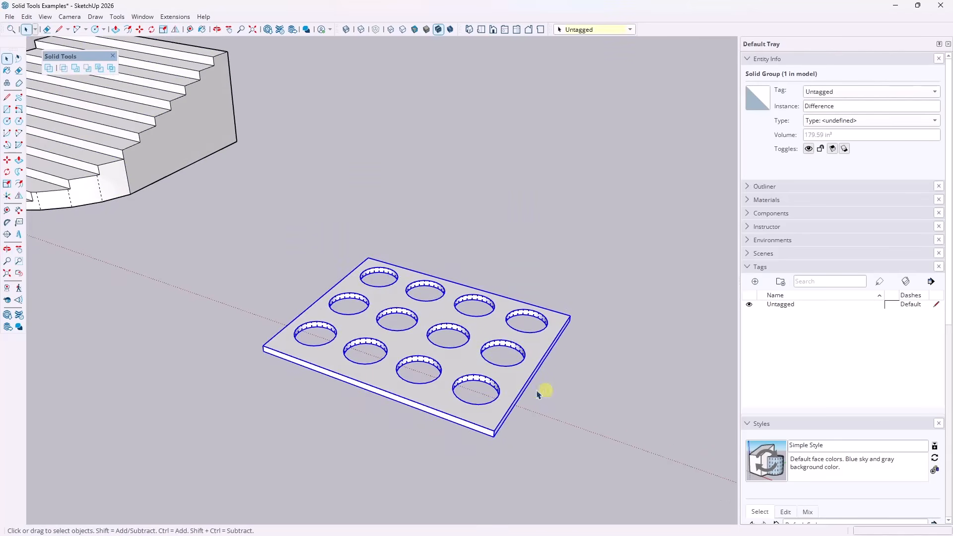
{"action": "scroll", "coordinate": [429, 311], "scroll_direction": "down", "scroll_amount": 2}
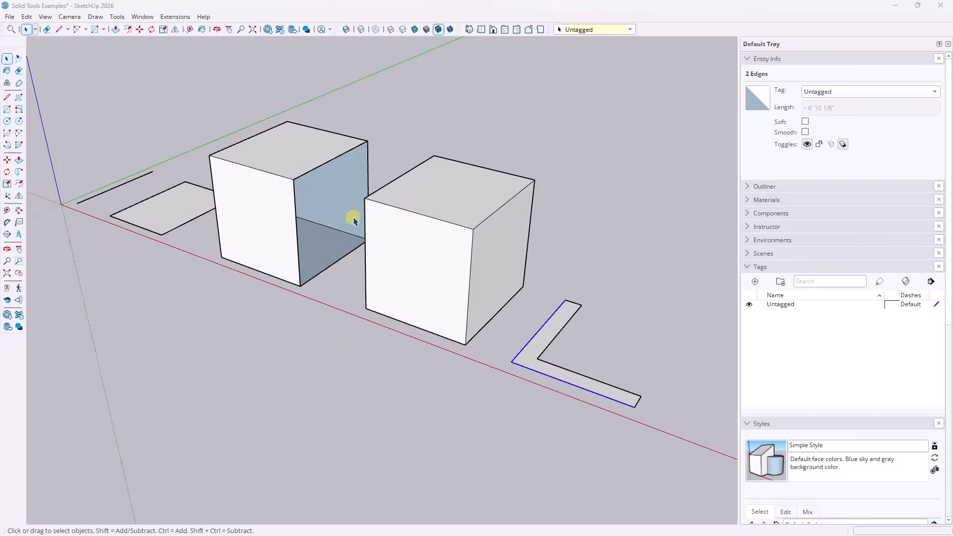
Show the Solid Tools toolbar and close the Extension Manager.
{"action": "scroll", "coordinate": [102, 204], "scroll_direction": "down", "scroll_amount": 2}
{"action": "scroll", "coordinate": [150, 192], "scroll_direction": "up", "scroll_amount": 4}
{"action": "middle_click_drag", "start_coordinate": [151, 192], "coordinate": [244, 229]}
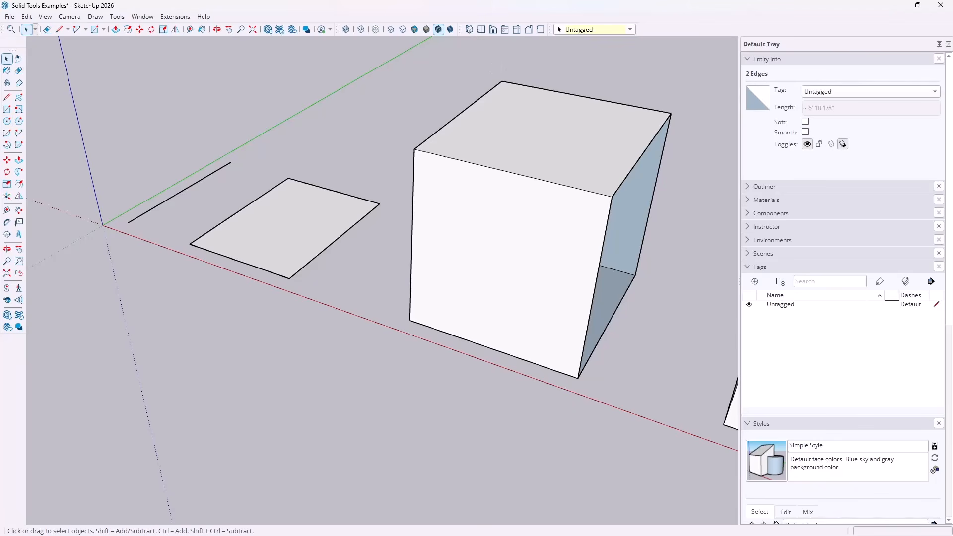
{"action": "right_click", "coordinate": [677, 31]}
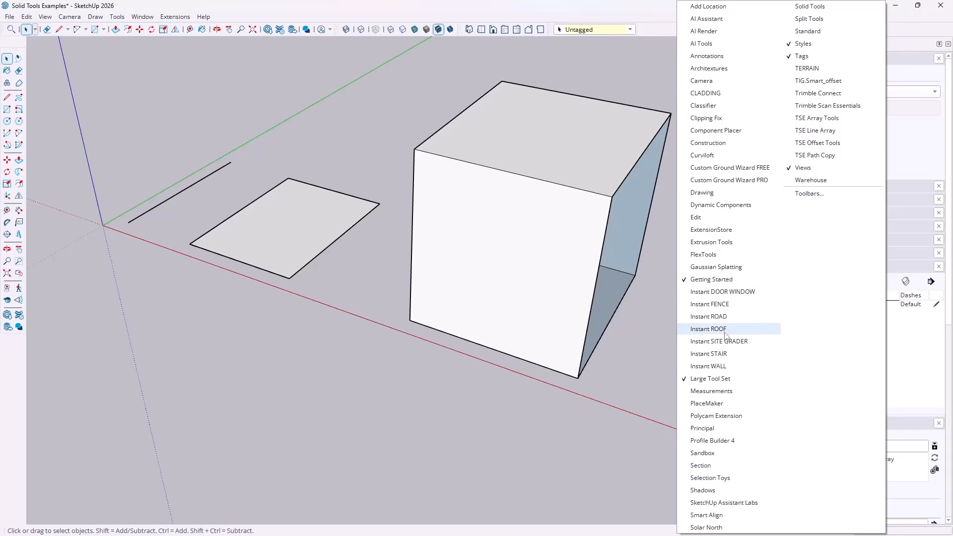
{"action": "left_click", "coordinate": [810, 6]}
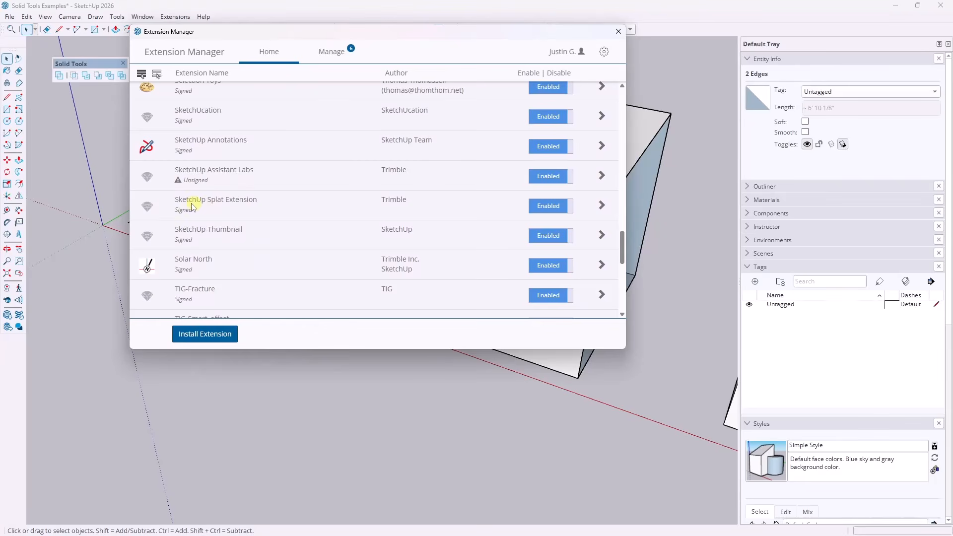
{"action": "left_click", "coordinate": [618, 32]}
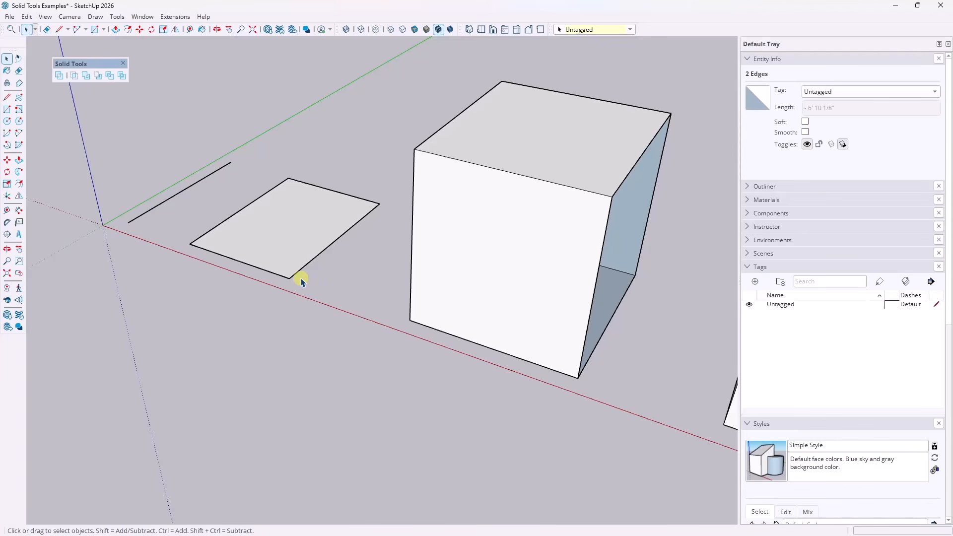
Select the lone edge near the origin and examine the neighbouring shapes, briefly in X-ray view.
{"action": "left_click", "coordinate": [169, 204]}
{"action": "mouse_move", "coordinate": [187, 206]}
{"action": "middle_mouse_down"}
{"action": "mouse_move", "coordinate": [345, 202]}
{"action": "mouse_move", "coordinate": [198, 213]}
{"action": "middle_mouse_up"}
{"action": "scroll", "coordinate": [155, 185], "scroll_direction": "down", "scroll_amount": 2}
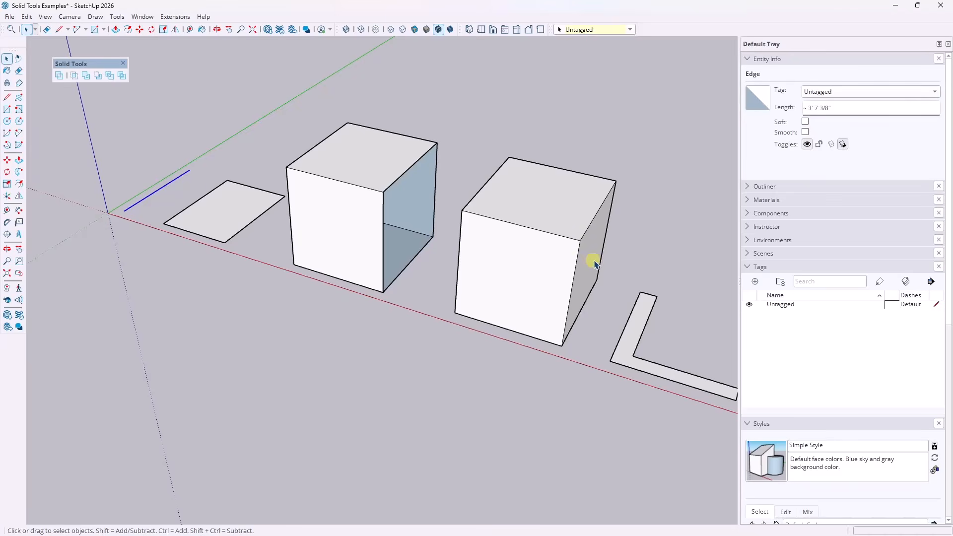
{"action": "key", "text": "alt+x"}
{"action": "scroll", "coordinate": [601, 259], "scroll_direction": "up", "scroll_amount": 2}
{"action": "key", "text": "alt+x"}
{"action": "scroll", "coordinate": [604, 258], "scroll_direction": "down", "scroll_amount": 3}
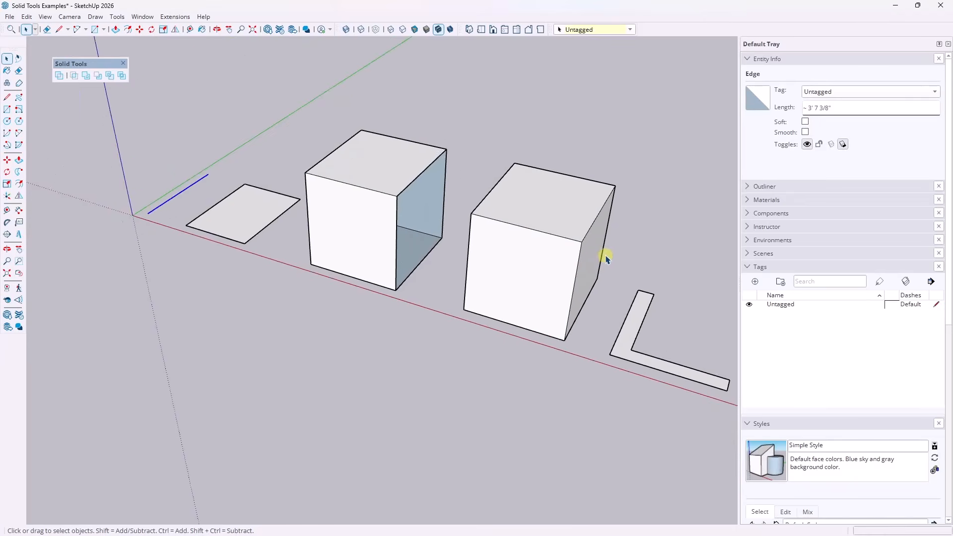
{"action": "scroll", "coordinate": [263, 234], "scroll_direction": "up", "scroll_amount": 2}
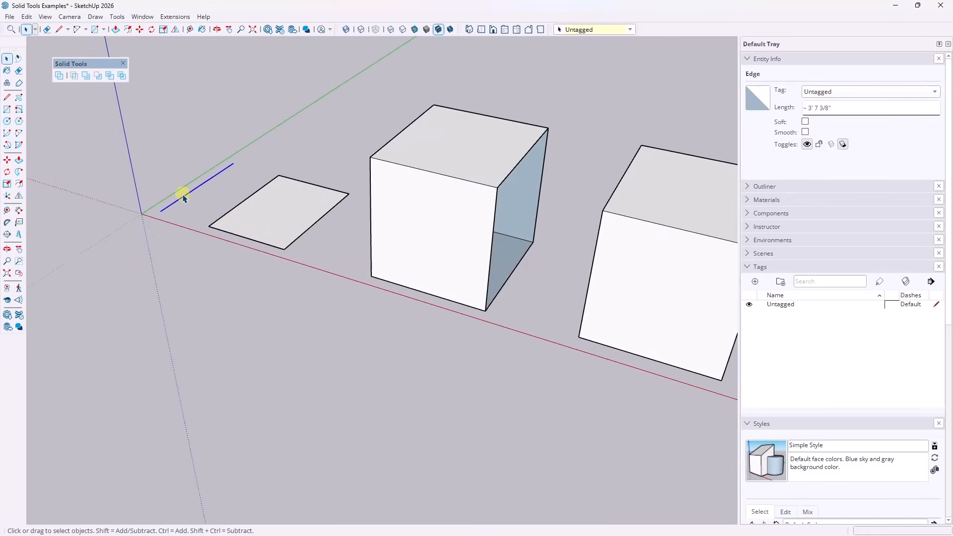
Select the flat rectangle with its edges, then all the geometry of the open-sided box, to inspect them.
{"action": "double_click", "coordinate": [265, 206]}
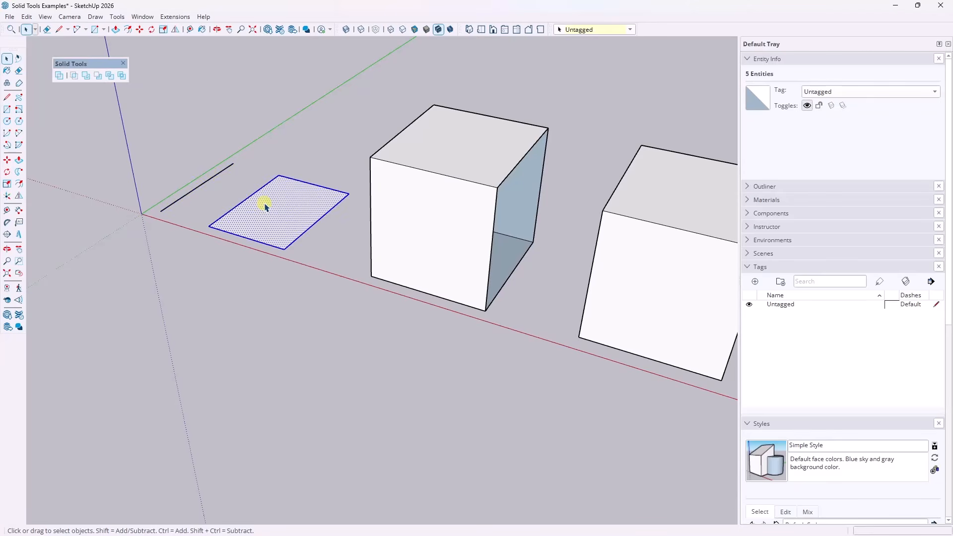
{"action": "middle_click_drag", "start_coordinate": [549, 228], "coordinate": [466, 196]}
{"action": "triple_click", "coordinate": [472, 215]}
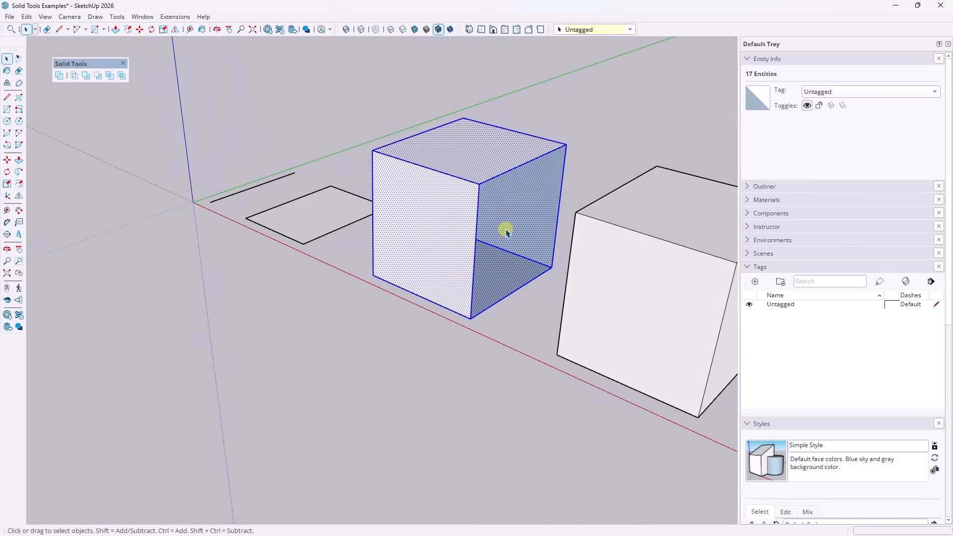
{"action": "middle_click_drag", "start_coordinate": [429, 213], "coordinate": [544, 215]}
Select all faces and edges of the closed box and make them a group.
{"action": "middle_click_drag", "start_coordinate": [674, 229], "coordinate": [500, 189]}
{"action": "left_click", "coordinate": [501, 187]}
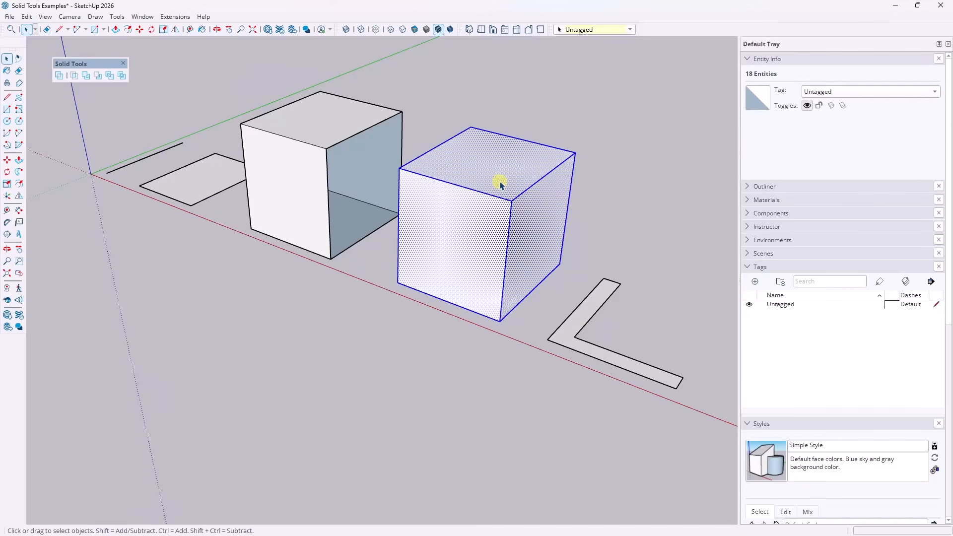
{"action": "right_click", "coordinate": [500, 185]}
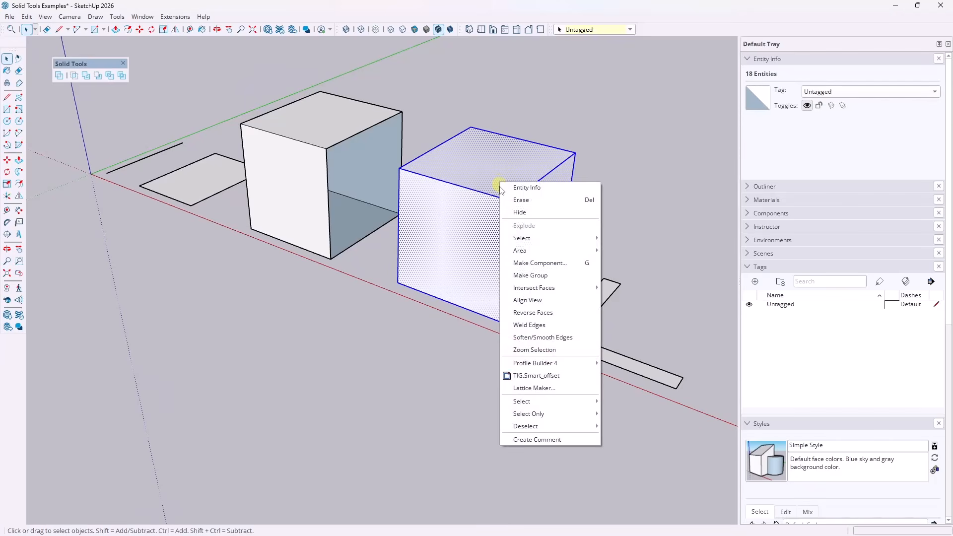
{"action": "left_click", "coordinate": [524, 276]}
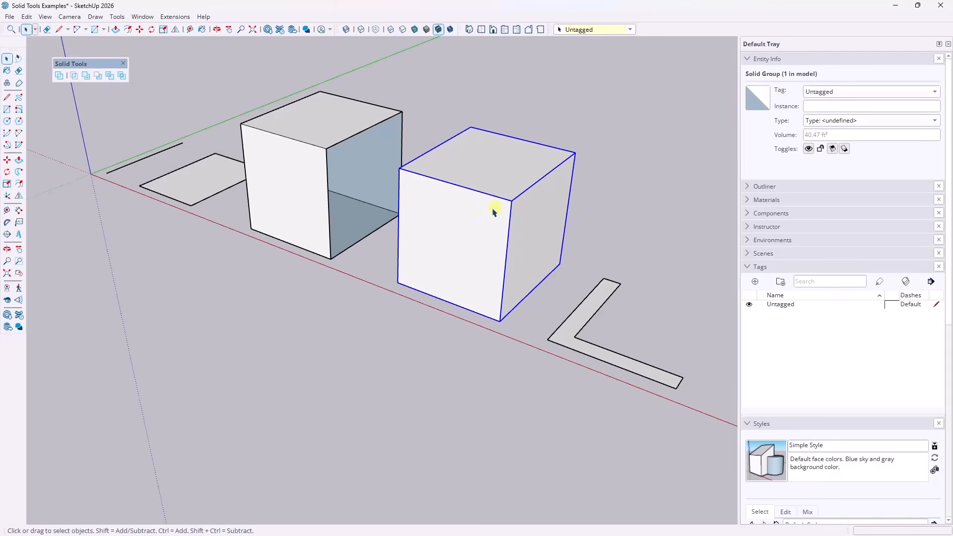
Inside the box group, draw a rectangle from the front face's upper corner, delete its face to leave an opening, and exit the group.
{"action": "double_click", "coordinate": [489, 158]}
{"action": "key", "text": "r"}
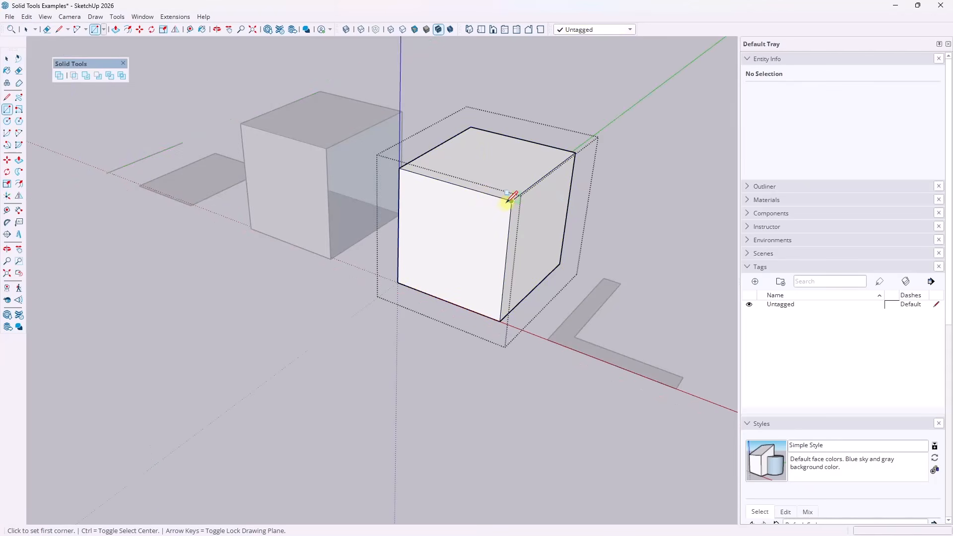
{"action": "left_click", "coordinate": [511, 200]}
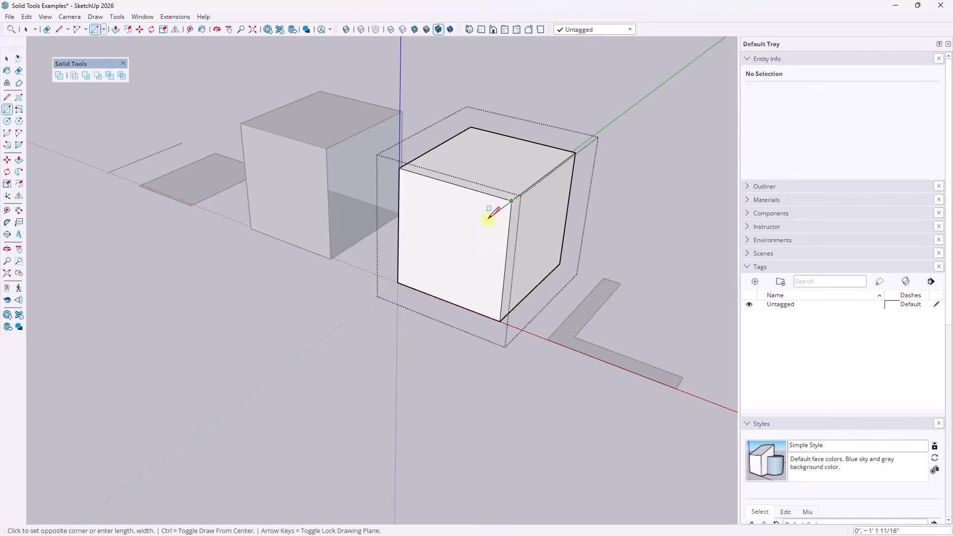
{"action": "left_click", "coordinate": [449, 231]}
{"action": "key", "text": "space"}
{"action": "left_click", "coordinate": [491, 215]}
{"action": "key", "text": "Delete"}
{"action": "left_click", "coordinate": [475, 432]}
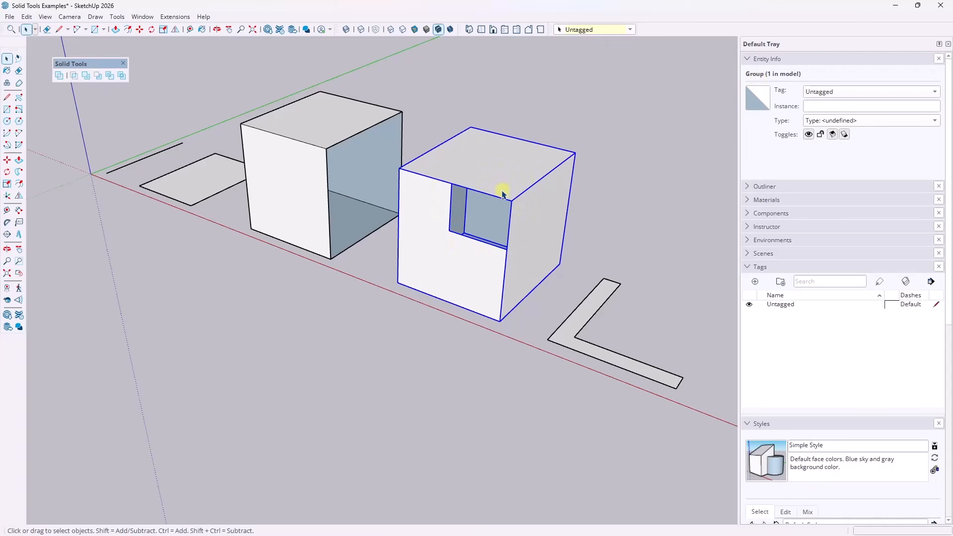
Inside the box group, restore the deleted face, remove the rectangle from the front, and exit to reselect the closed group.
{"action": "double_click", "coordinate": [452, 266]}
{"action": "key", "text": "ctrl+z"}
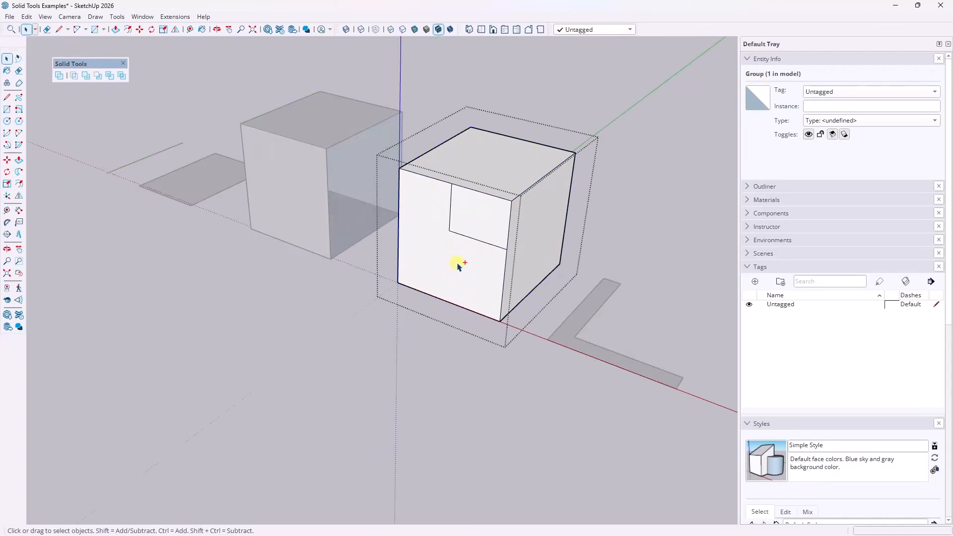
{"action": "double_click", "coordinate": [466, 245]}
{"action": "key", "text": "Delete"}
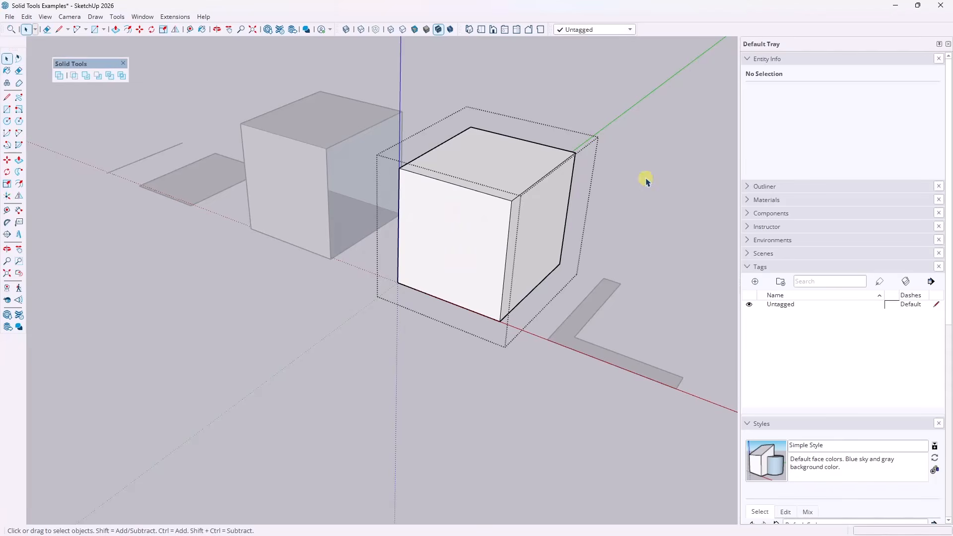
{"action": "left_click", "coordinate": [642, 178]}
{"action": "left_click", "coordinate": [481, 218]}
{"action": "scroll", "coordinate": [373, 199], "scroll_direction": "down", "scroll_amount": 2}
{"action": "scroll", "coordinate": [593, 293], "scroll_direction": "up", "scroll_amount": 2}
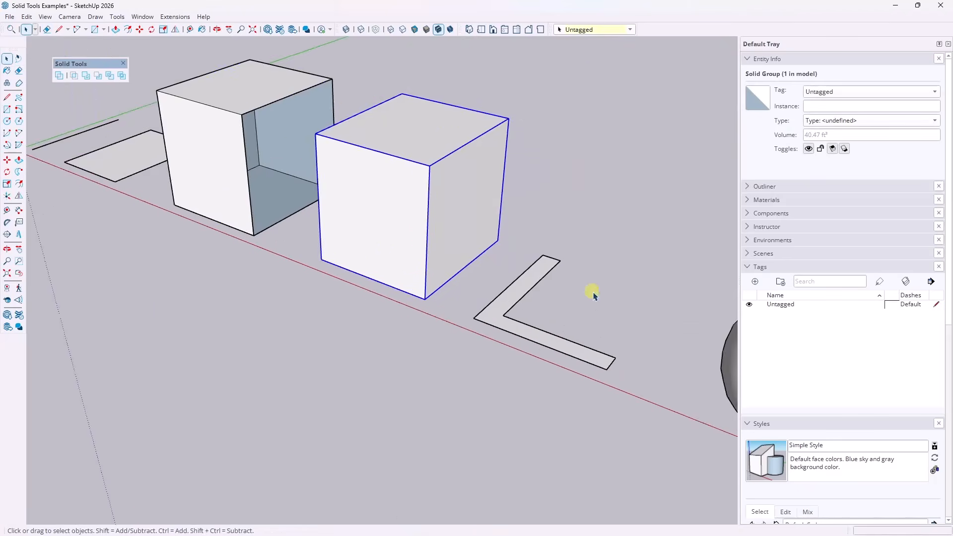
Push/Pull the flat L-shaped face up to the height of the neighbouring box.
{"action": "scroll", "coordinate": [641, 343], "scroll_direction": "up", "scroll_amount": 2}
{"action": "middle_click_drag", "start_coordinate": [639, 335], "coordinate": [515, 288], "text": "shift"}
{"action": "left_click", "coordinate": [384, 259]}
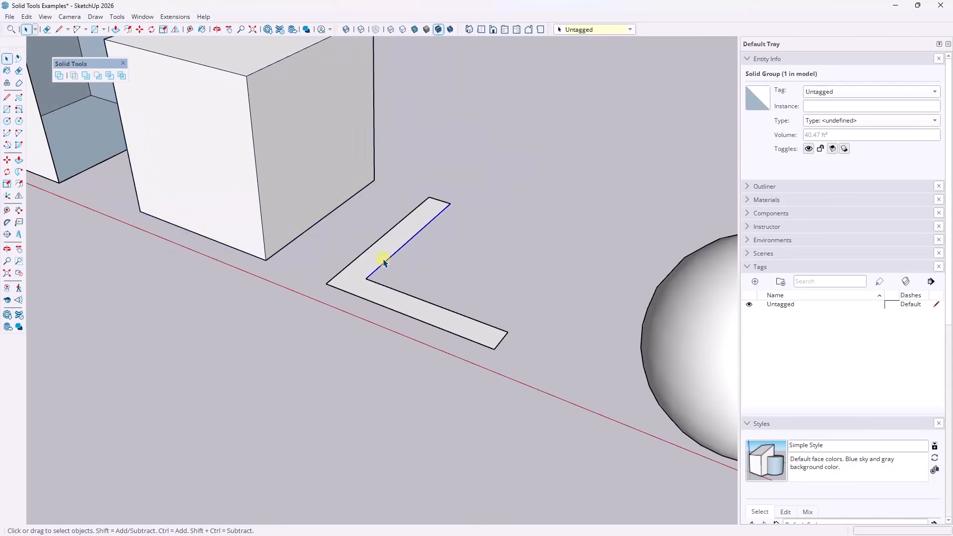
{"action": "scroll", "coordinate": [382, 256], "scroll_direction": "down", "scroll_amount": 1}
{"action": "left_click", "coordinate": [381, 254]}
{"action": "key", "text": "p"}
{"action": "left_click", "coordinate": [379, 252]}
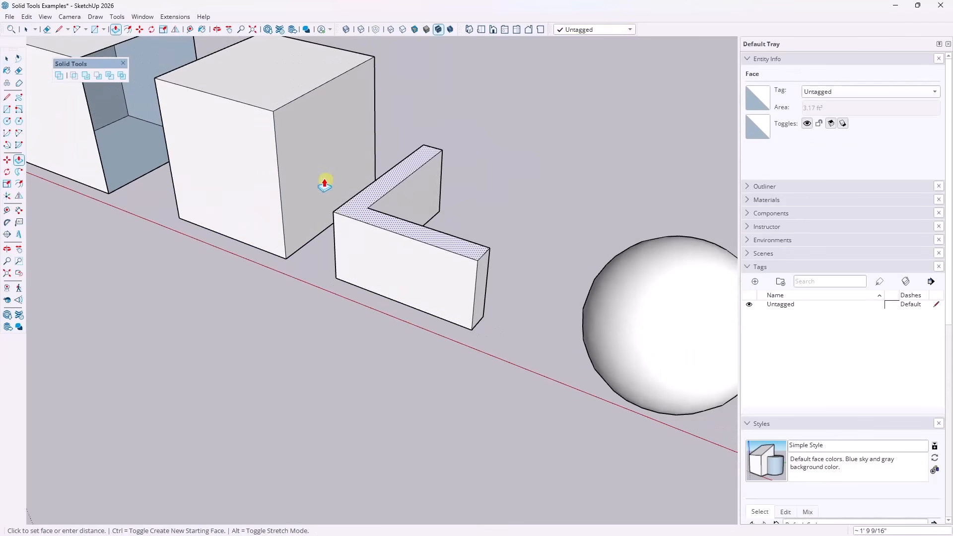
{"action": "left_click", "coordinate": [274, 114]}
Make all of the extruded L-shape's geometry a group, and shift the Solid Tools toolbar slightly away from the shapes.
{"action": "key", "text": "space"}
{"action": "triple_click", "coordinate": [379, 178]}
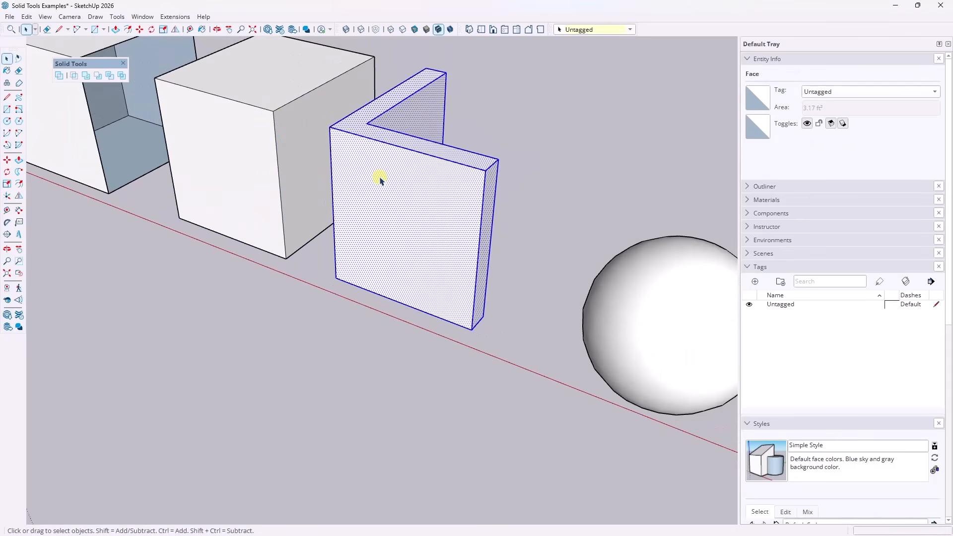
{"action": "right_click", "coordinate": [379, 178]}
{"action": "left_click", "coordinate": [411, 270]}
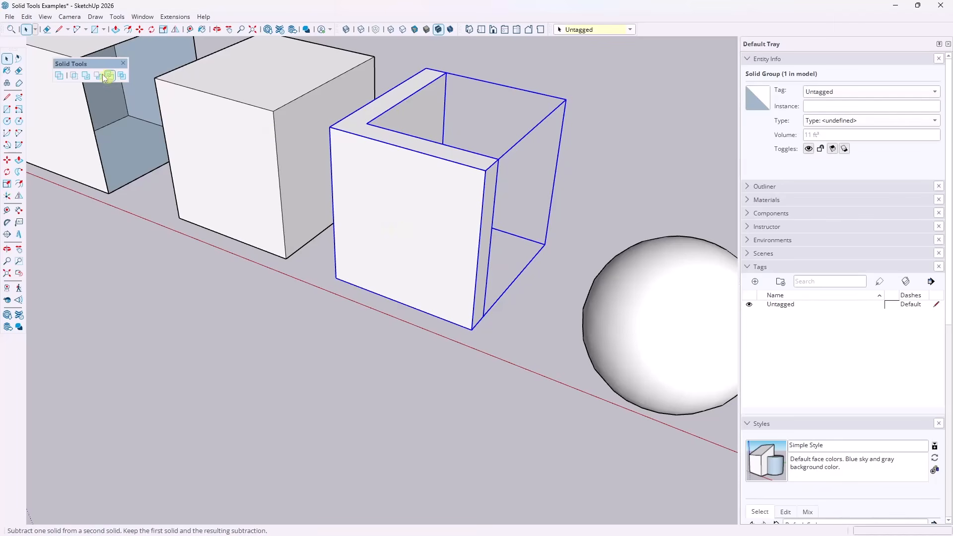
{"action": "left_click_drag", "start_coordinate": [81, 63], "coordinate": [71, 57]}
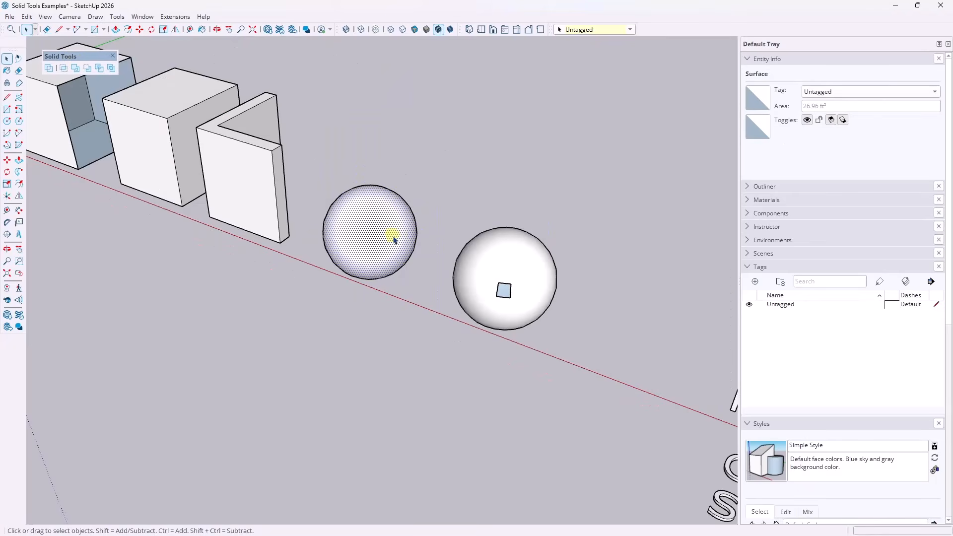
Select all the geometry of the intact sphere and make it a group.
{"action": "triple_click", "coordinate": [378, 233]}
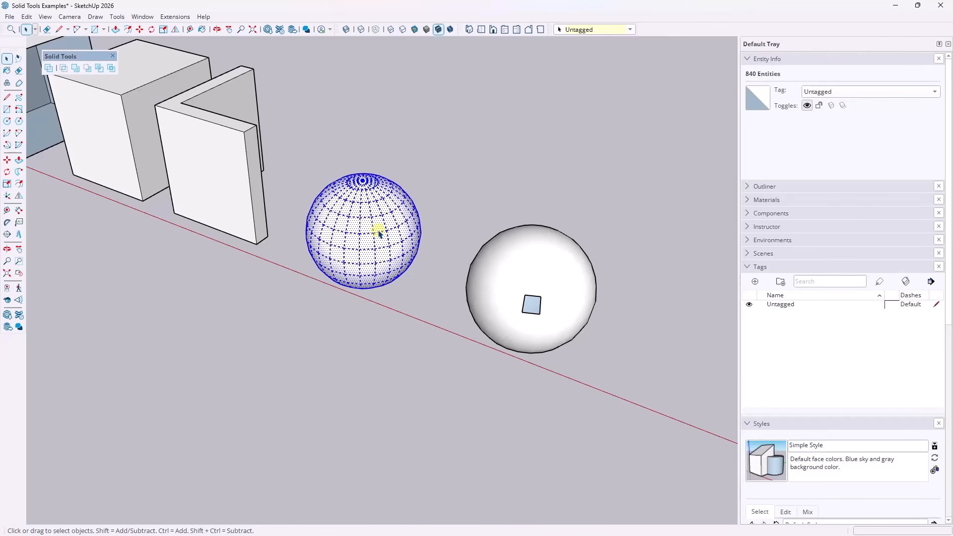
{"action": "right_click", "coordinate": [378, 232]}
{"action": "left_click", "coordinate": [406, 324]}
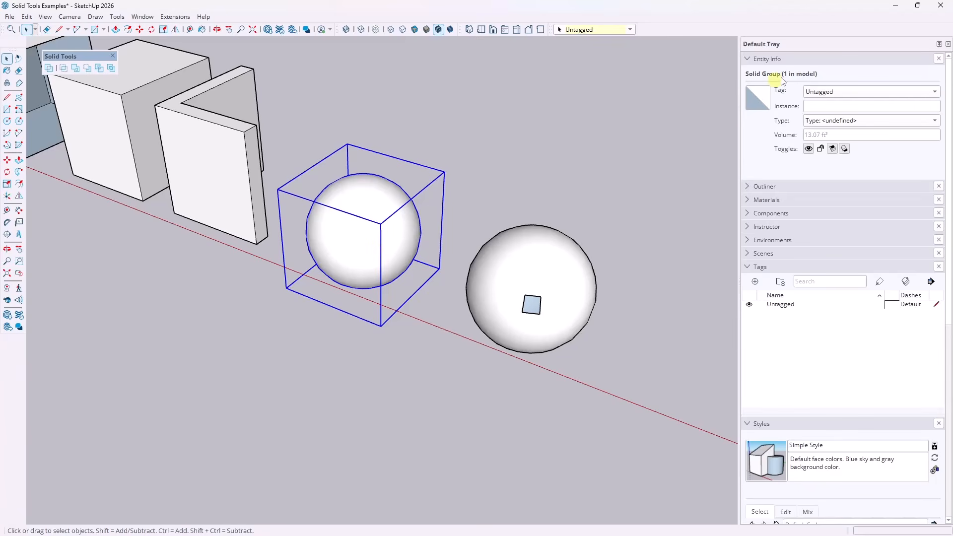
Select the whole sphere with the square hole and make it a group.
{"action": "left_click_drag", "start_coordinate": [472, 185], "coordinate": [643, 386]}
{"action": "left_click_drag", "start_coordinate": [445, 177], "coordinate": [715, 475]}
{"action": "right_click", "coordinate": [566, 274]}
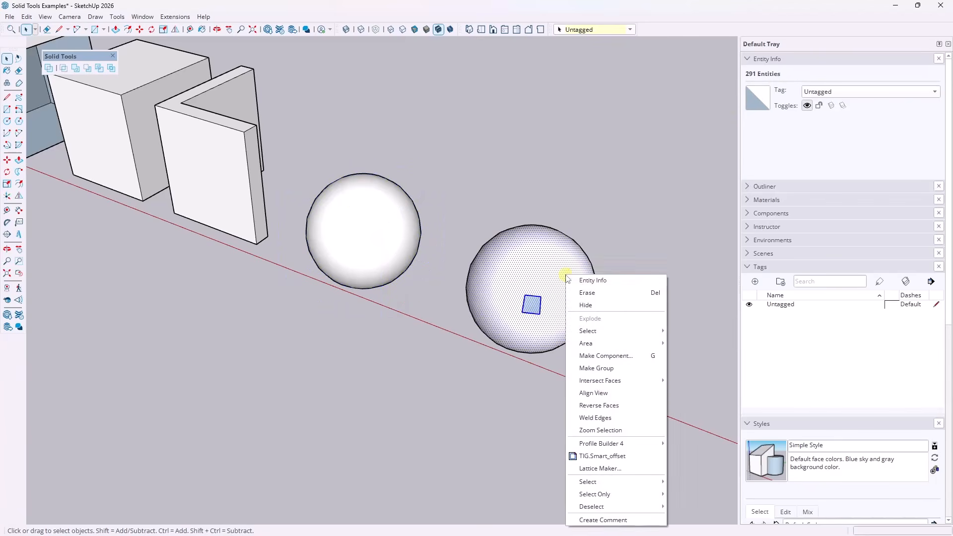
{"action": "left_click", "coordinate": [603, 369]}
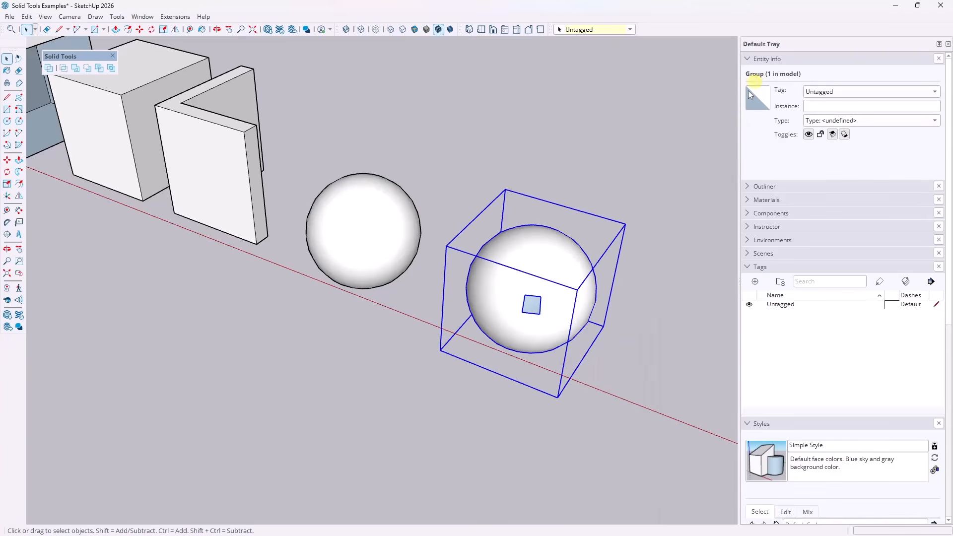
Inside the holed sphere's group, close the square opening with a diagonal line, exit, and check the group briefly in X-ray view.
{"action": "double_click", "coordinate": [566, 302]}
{"action": "scroll", "coordinate": [555, 299], "scroll_direction": "up", "scroll_amount": 5}
{"action": "key", "text": "l"}
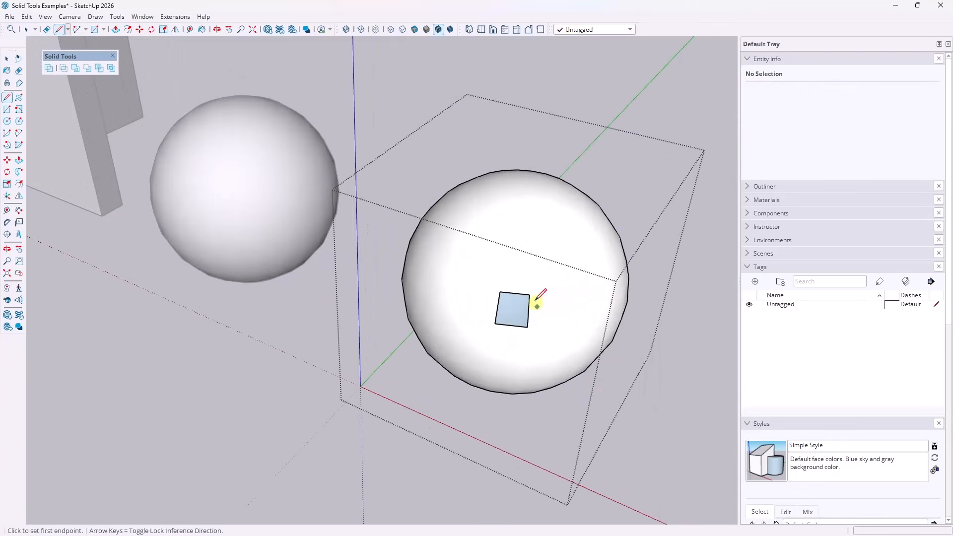
{"action": "left_click", "coordinate": [529, 295]}
{"action": "left_click", "coordinate": [495, 323]}
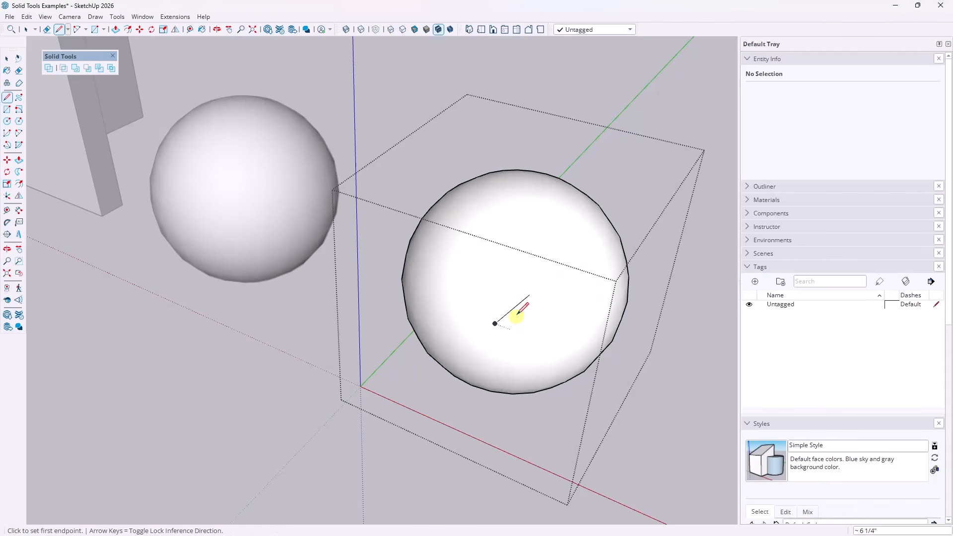
{"action": "key", "text": "space"}
{"action": "left_click", "coordinate": [684, 282]}
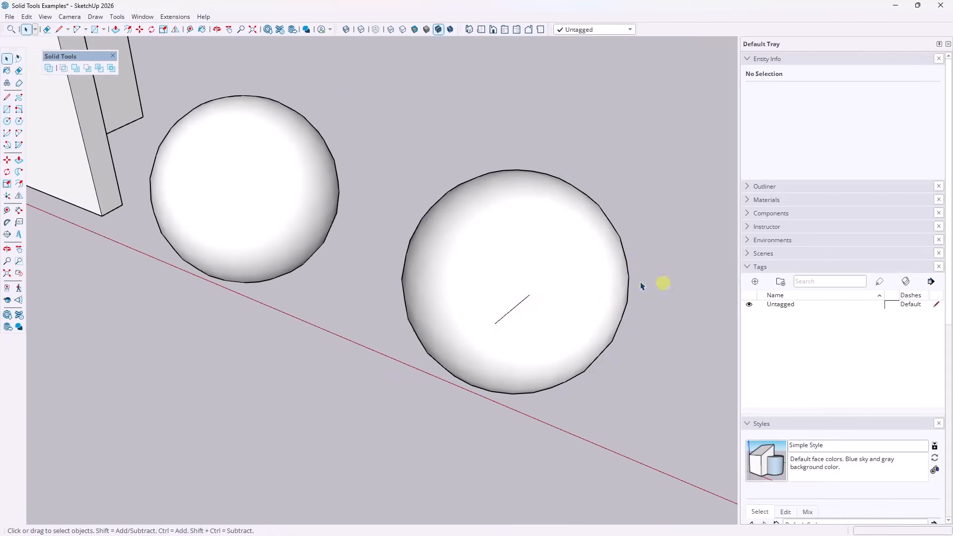
{"action": "left_click", "coordinate": [561, 262]}
{"action": "key", "text": "x"}
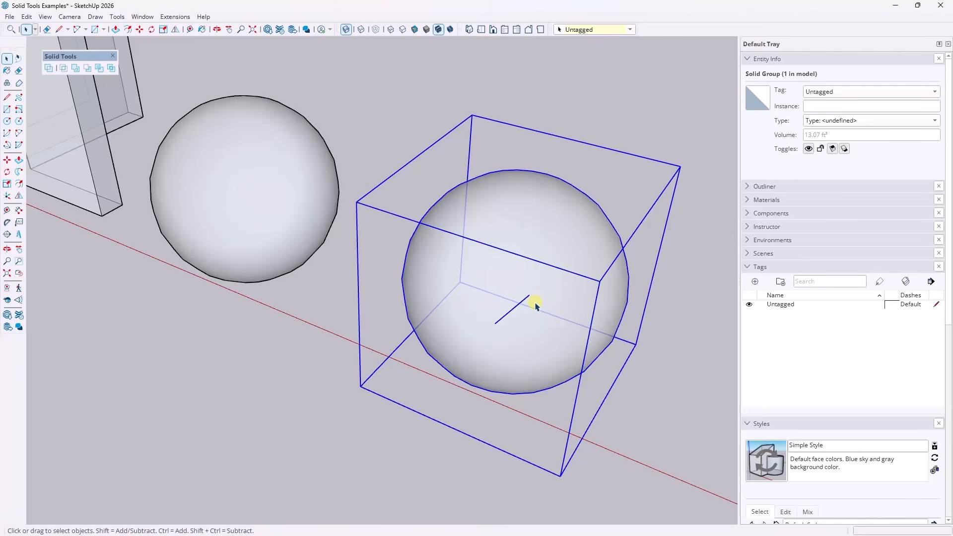
{"action": "key", "text": "x"}
Inside the L-shaped group, draw a vertical rectangle across the front wall's thickness in X-ray view, exit, and select the group to inspect it.
{"action": "scroll", "coordinate": [578, 306], "scroll_direction": "down", "scroll_amount": 3}
{"action": "scroll", "coordinate": [219, 159], "scroll_direction": "up", "scroll_amount": 3}
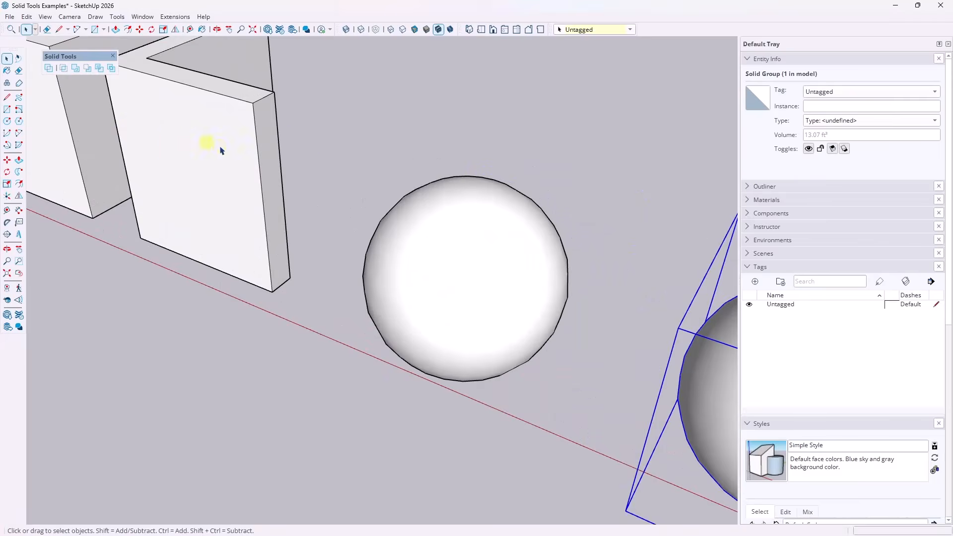
{"action": "scroll", "coordinate": [310, 164], "scroll_direction": "down", "scroll_amount": 2}
{"action": "double_click", "coordinate": [214, 171]}
{"action": "key", "text": "r"}
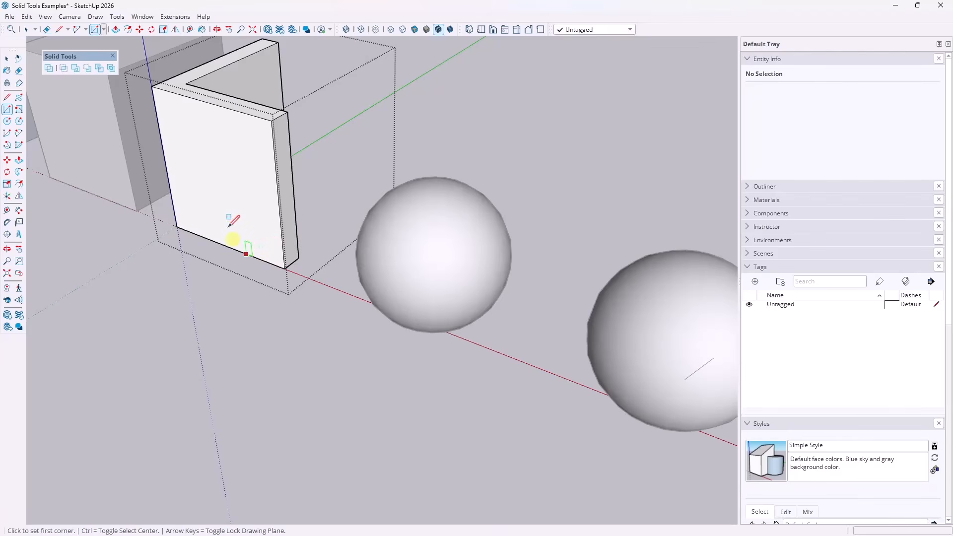
{"action": "left_click", "coordinate": [215, 105]}
{"action": "key", "text": "x"}
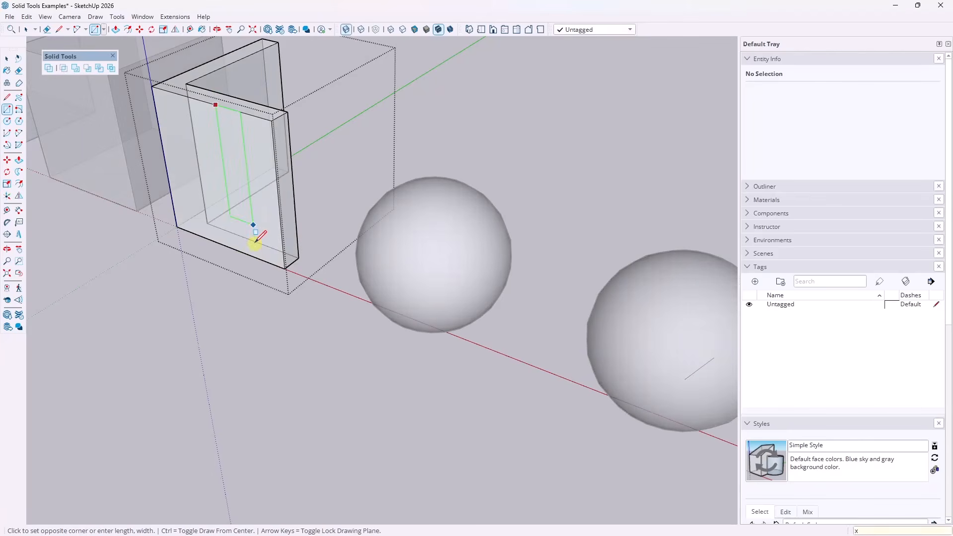
{"action": "key", "text": "Right"}
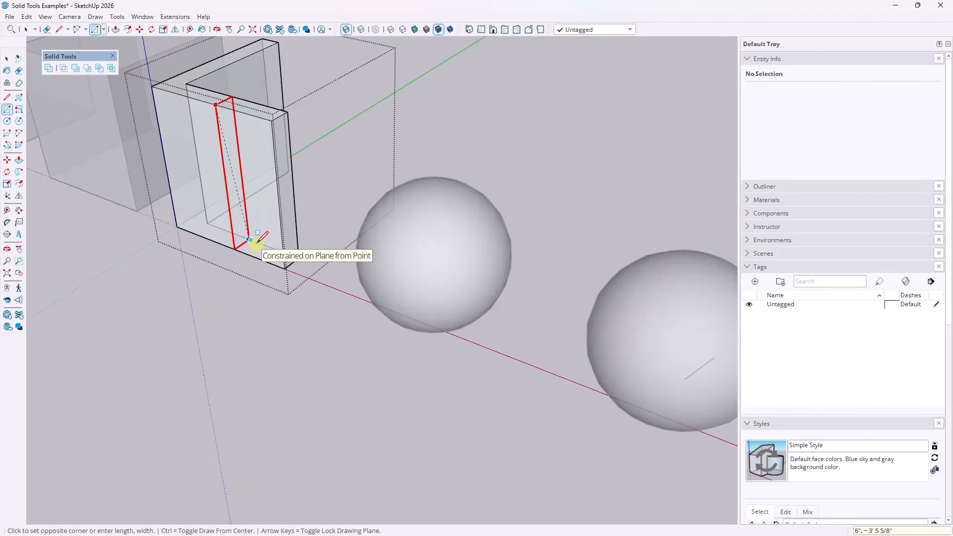
{"action": "left_click", "coordinate": [257, 243]}
{"action": "key", "text": "space"}
{"action": "left_click", "coordinate": [258, 322]}
{"action": "scroll", "coordinate": [165, 107], "scroll_direction": "up", "scroll_amount": 2}
{"action": "left_click", "coordinate": [227, 146]}
{"action": "scroll", "coordinate": [397, 251], "scroll_direction": "down", "scroll_amount": 3}
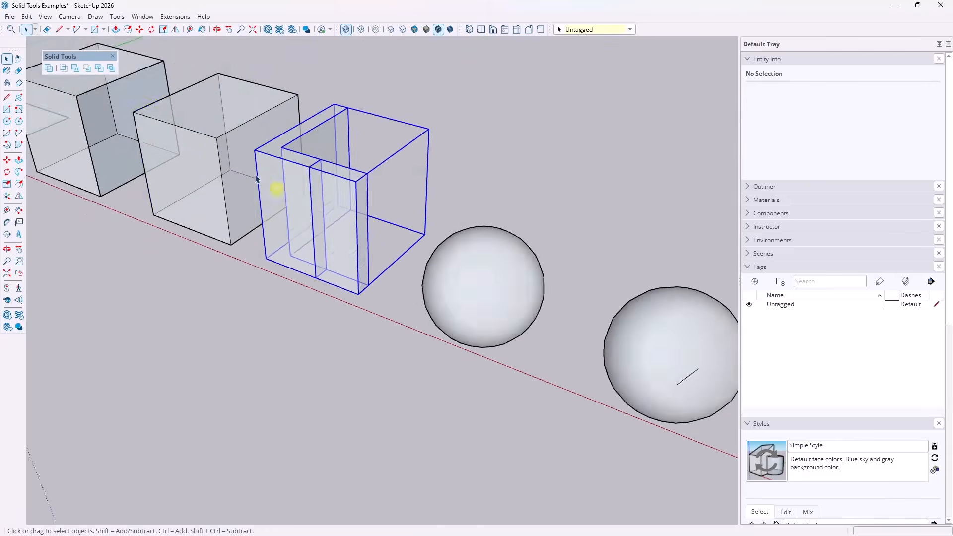
{"action": "scroll", "coordinate": [243, 138], "scroll_direction": "up", "scroll_amount": 3}
{"action": "scroll", "coordinate": [362, 176], "scroll_direction": "up", "scroll_amount": 1}
{"action": "key", "text": "x"}
{"action": "key", "text": "x"}
{"action": "mouse_move", "coordinate": [370, 197]}
{"action": "middle_mouse_down"}
{"action": "mouse_move", "coordinate": [355, 170]}
{"action": "mouse_move", "coordinate": [366, 182]}
{"action": "middle_mouse_up"}
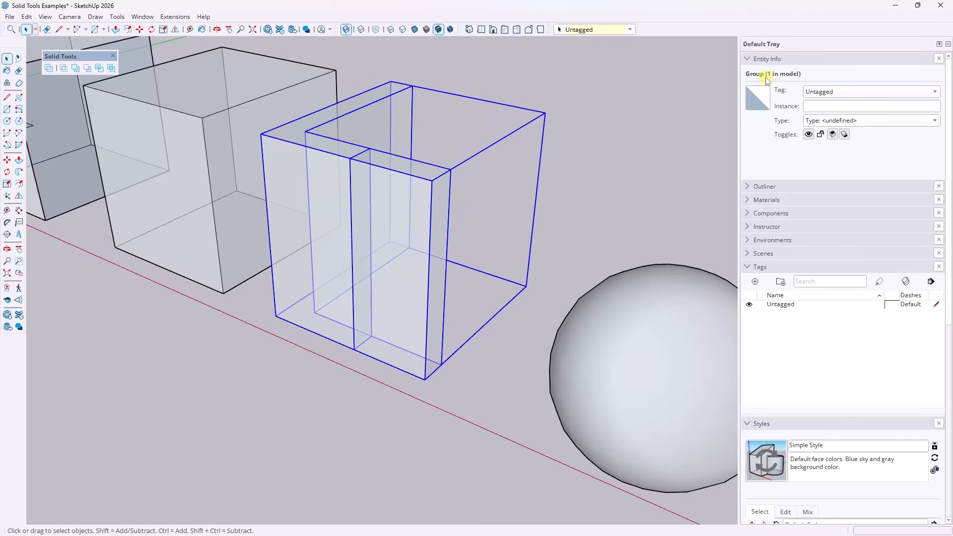
Erase the internal partition's edges inside the L-shaped group, exit it, turn off X-ray view, and reselect the group.
{"action": "double_click", "coordinate": [375, 213]}
{"action": "key", "text": "e"}
{"action": "left_click", "coordinate": [351, 209]}
{"action": "left_click", "coordinate": [371, 194]}
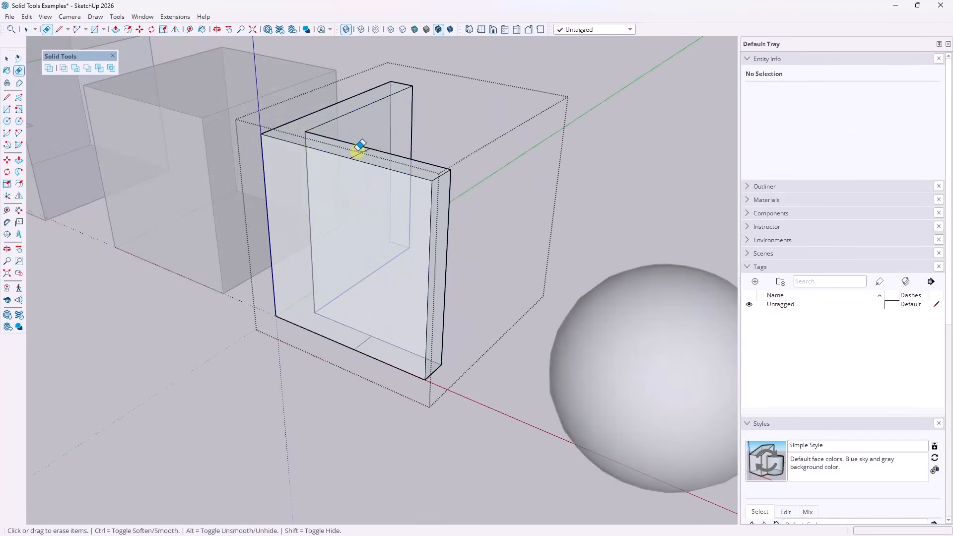
{"action": "left_click", "coordinate": [365, 342]}
{"action": "key", "text": "space"}
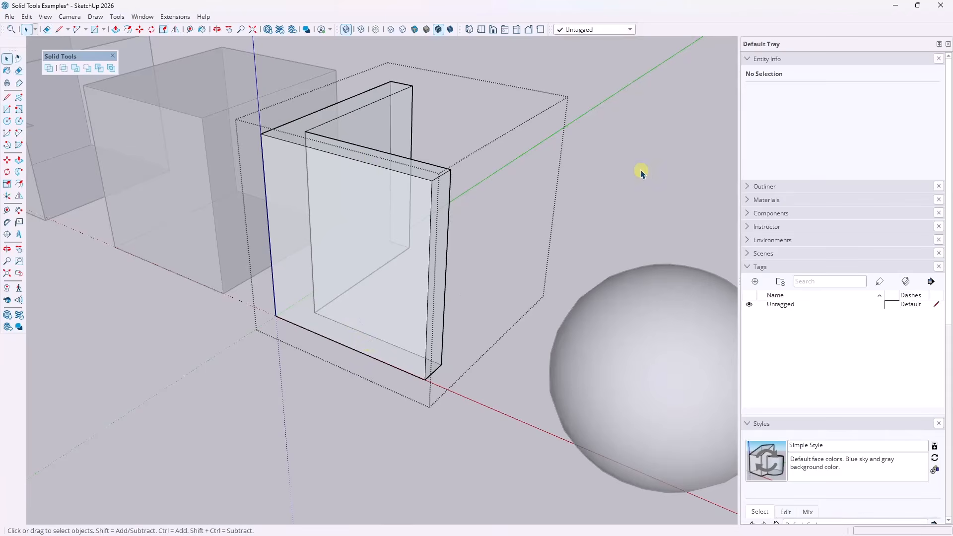
{"action": "left_click", "coordinate": [640, 171]}
{"action": "key", "text": "x"}
{"action": "left_click", "coordinate": [377, 212]}
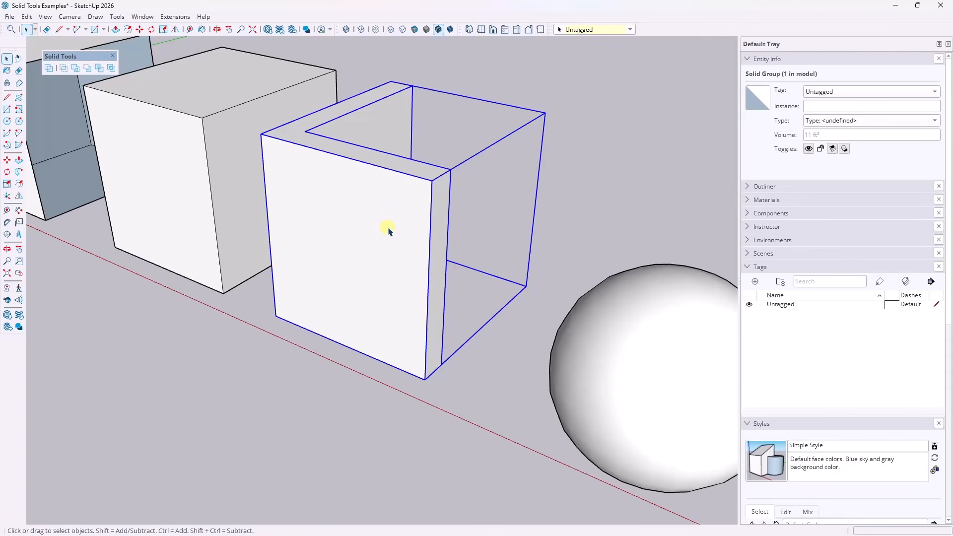
Move the Solid Tools toolbar away from the sphere and select several upright boards individually to check their solid status.
{"action": "scroll", "coordinate": [368, 214], "scroll_direction": "down", "scroll_amount": 3}
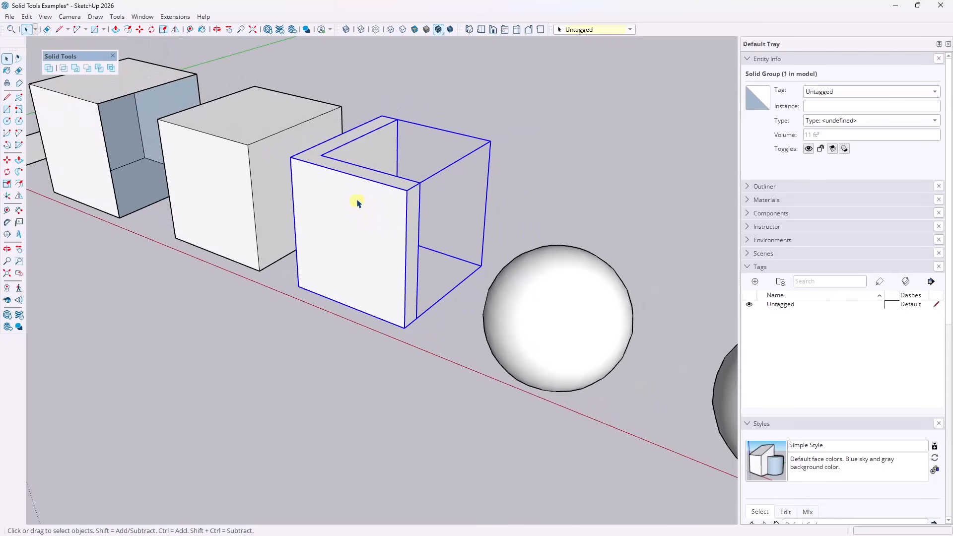
{"action": "middle_click_drag", "start_coordinate": [515, 204], "coordinate": [439, 188]}
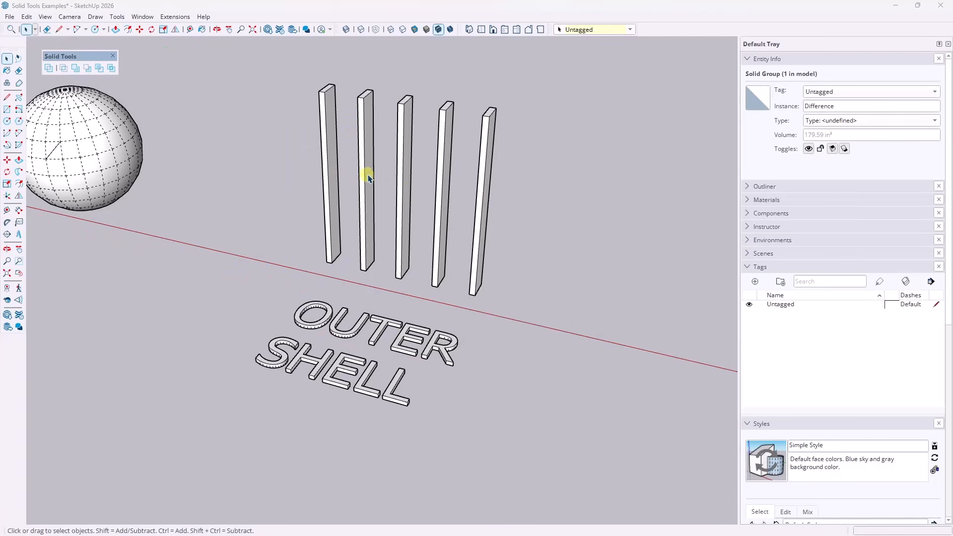
{"action": "left_click_drag", "start_coordinate": [72, 58], "coordinate": [186, 67]}
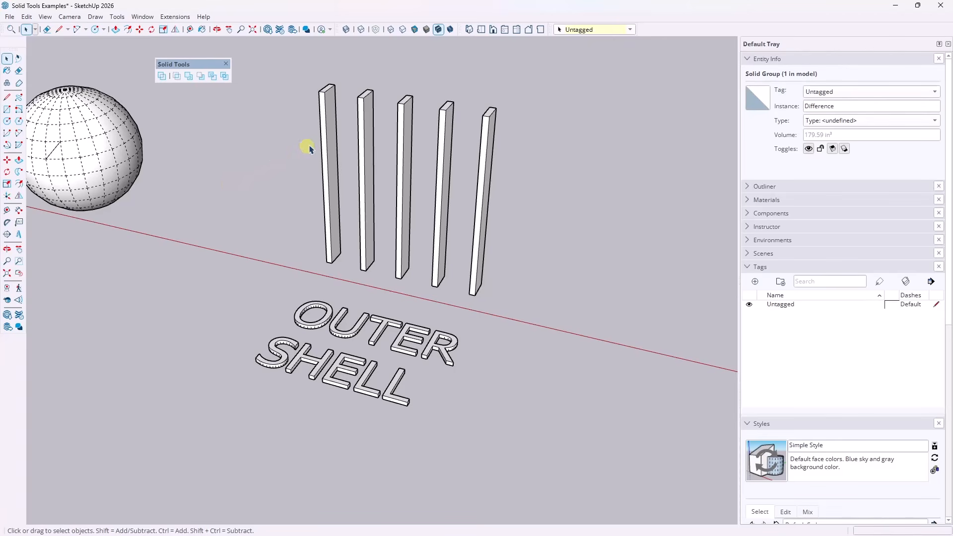
{"action": "left_click", "coordinate": [365, 146]}
{"action": "left_click", "coordinate": [403, 158]}
{"action": "left_click", "coordinate": [443, 167]}
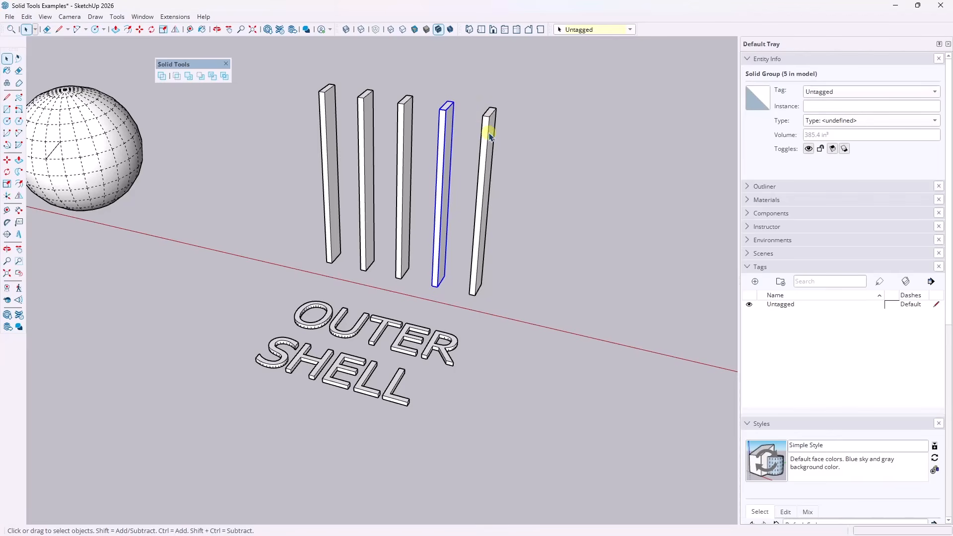
Draw an outline with the Line tool, sloping from the first board's edge to the last board's top, then around above all five boards.
{"action": "middle_click_drag", "start_coordinate": [409, 208], "coordinate": [415, 221]}
{"action": "key", "text": "r"}
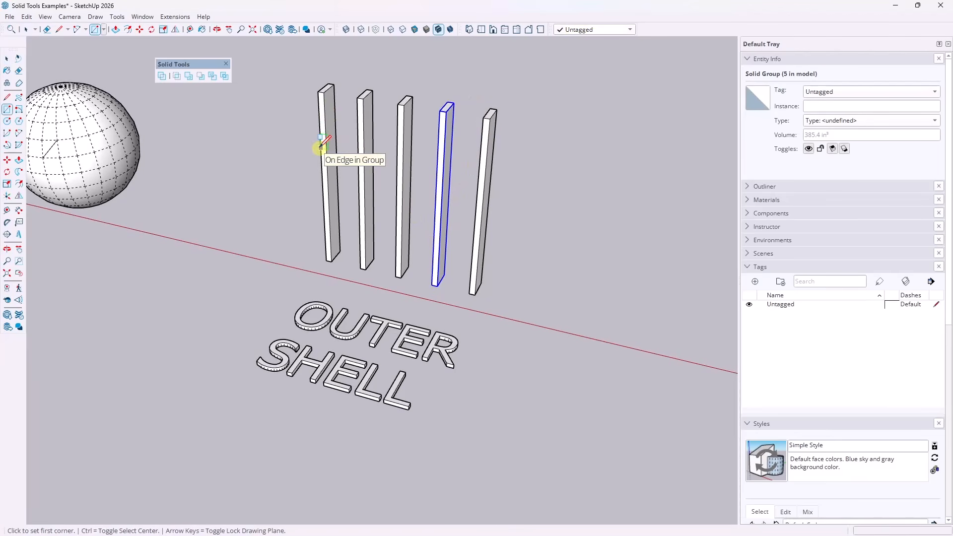
{"action": "key", "text": "l"}
{"action": "left_click", "coordinate": [321, 153]}
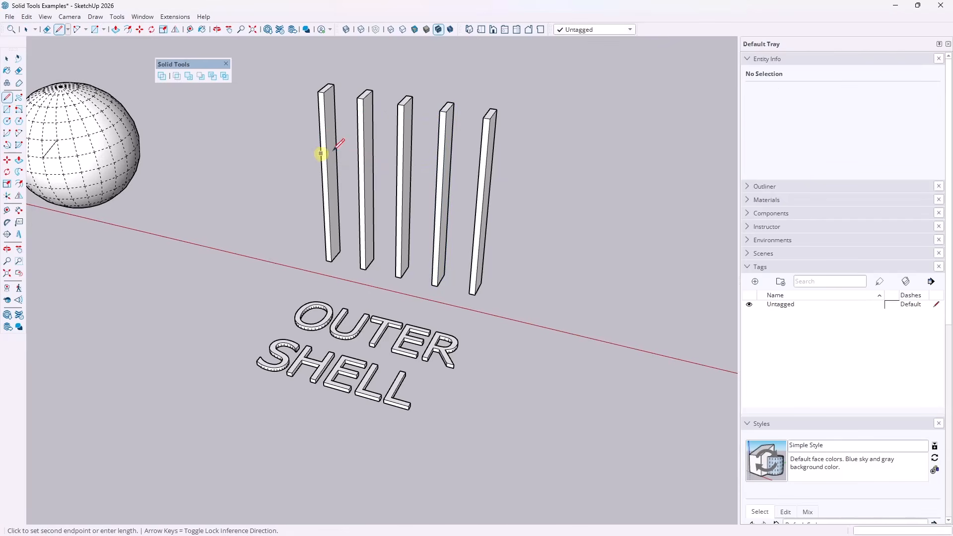
{"action": "left_click", "coordinate": [493, 119]}
{"action": "left_click", "coordinate": [528, 124]}
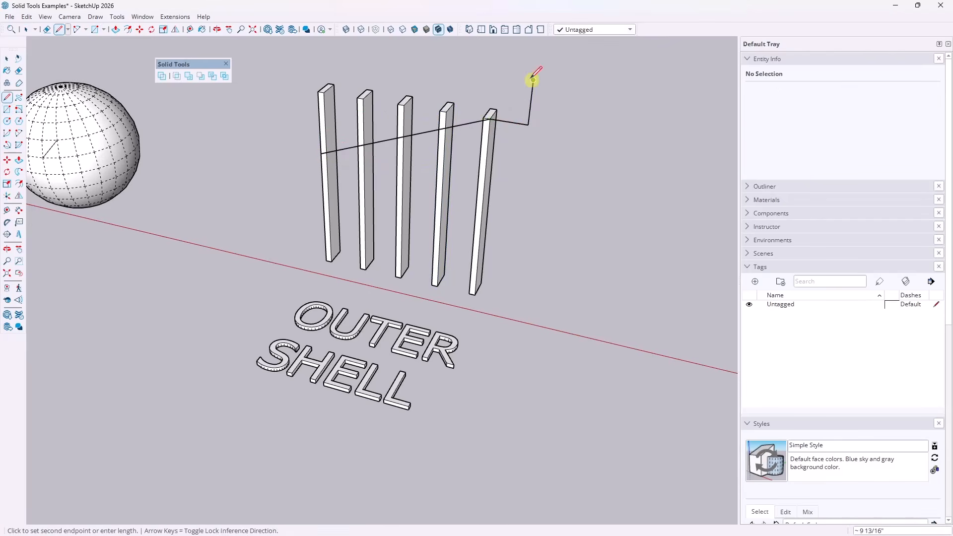
{"action": "left_click", "coordinate": [533, 80]}
{"action": "left_click", "coordinate": [296, 47]}
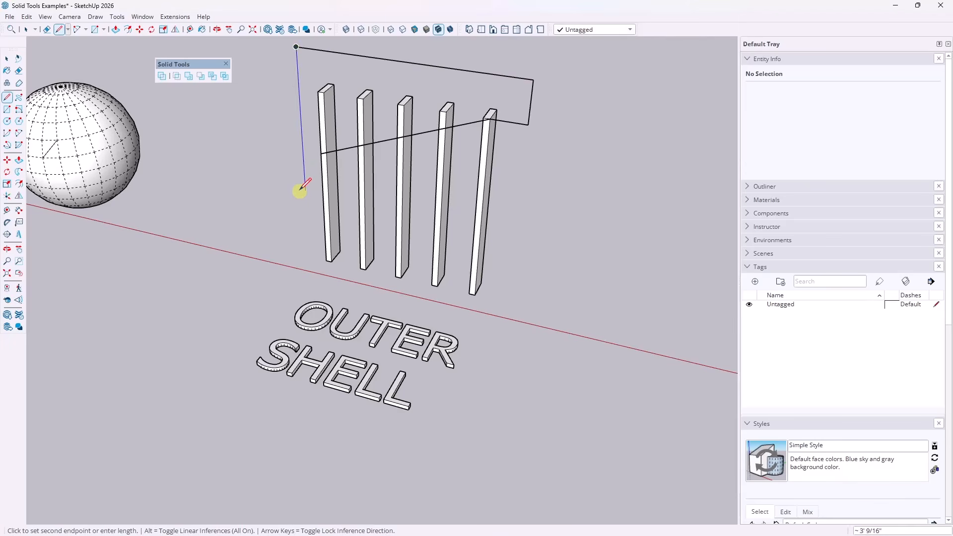
{"action": "left_click", "coordinate": [301, 185]}
{"action": "key", "text": "space"}
Close the outline into a face with a line from the slope's start on the first board to the outer vertical edge.
{"action": "key", "text": "l"}
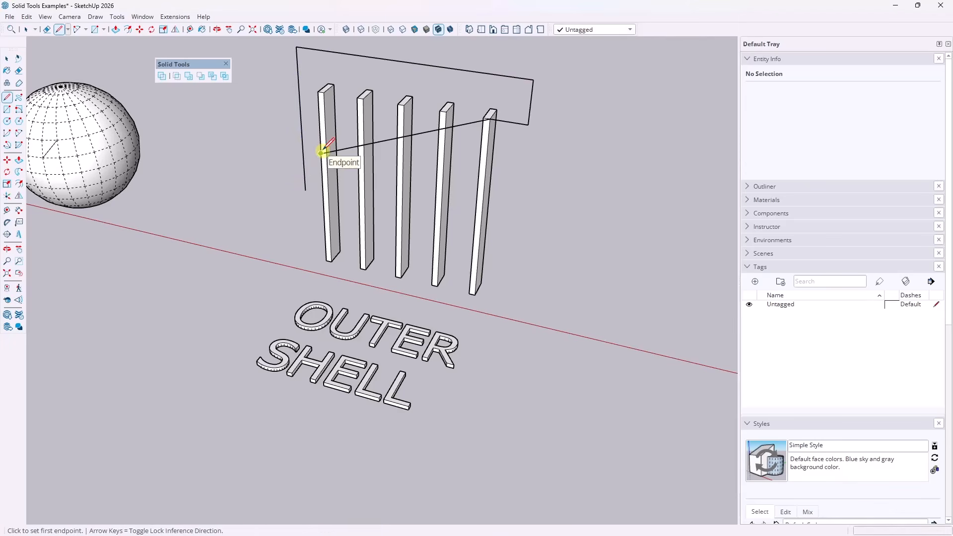
{"action": "left_click", "coordinate": [321, 154]}
{"action": "left_click", "coordinate": [302, 155]}
{"action": "key", "text": "space"}
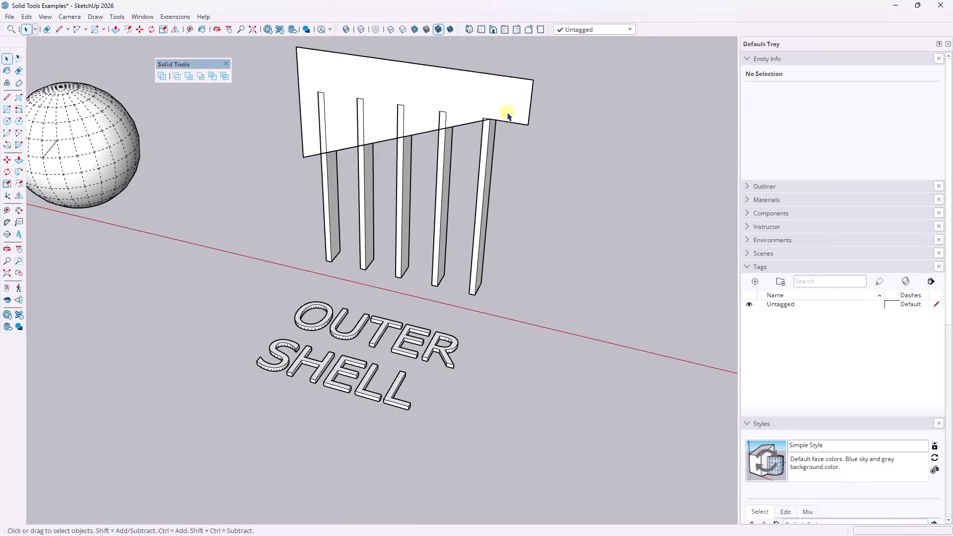
Extrude the sloped face forward with Push/Pull to turn it into a block across the five boards.
{"action": "key", "text": "p"}
{"action": "left_click", "coordinate": [500, 114]}
{"action": "left_click", "coordinate": [492, 120]}
Scale the entire sloped block deeper so it passes through the boards, and make its geometry a group.
{"action": "key", "text": "s"}
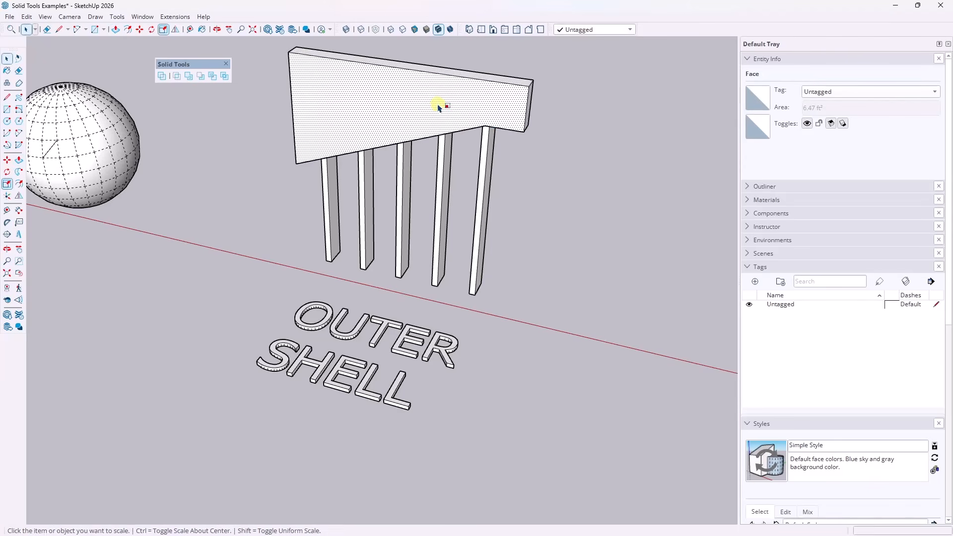
{"action": "left_click", "coordinate": [438, 107]}
{"action": "key", "text": "space"}
{"action": "triple_click", "coordinate": [440, 105]}
{"action": "key", "text": "s"}
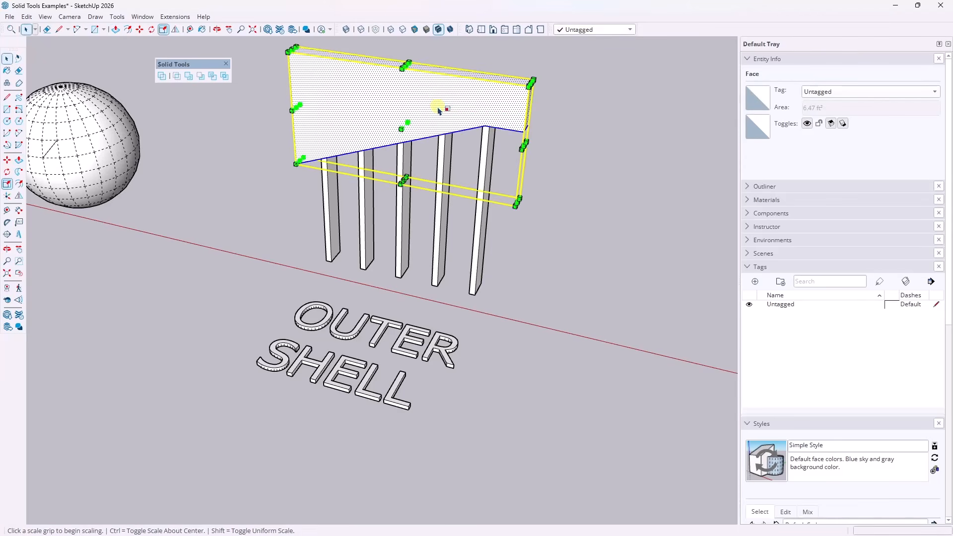
{"action": "middle_click_drag", "start_coordinate": [612, 121], "coordinate": [475, 92]}
{"action": "key", "text": "space"}
{"action": "right_click", "coordinate": [446, 102]}
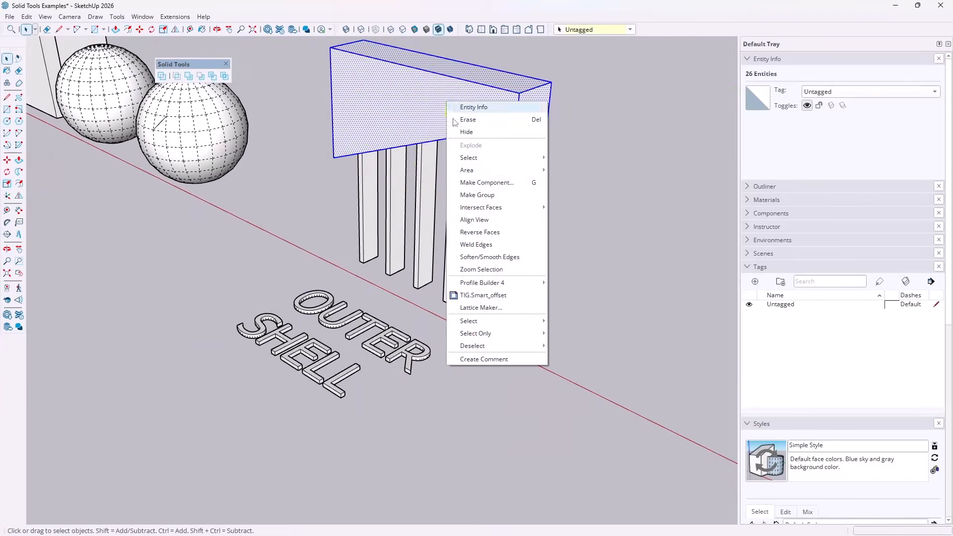
{"action": "left_click", "coordinate": [481, 194]}
Subtract the sloped block from the first board with the Subtract solid tool, and undo the cut.
{"action": "middle_click_drag", "start_coordinate": [484, 178], "coordinate": [434, 214]}
{"action": "left_click", "coordinate": [364, 188]}
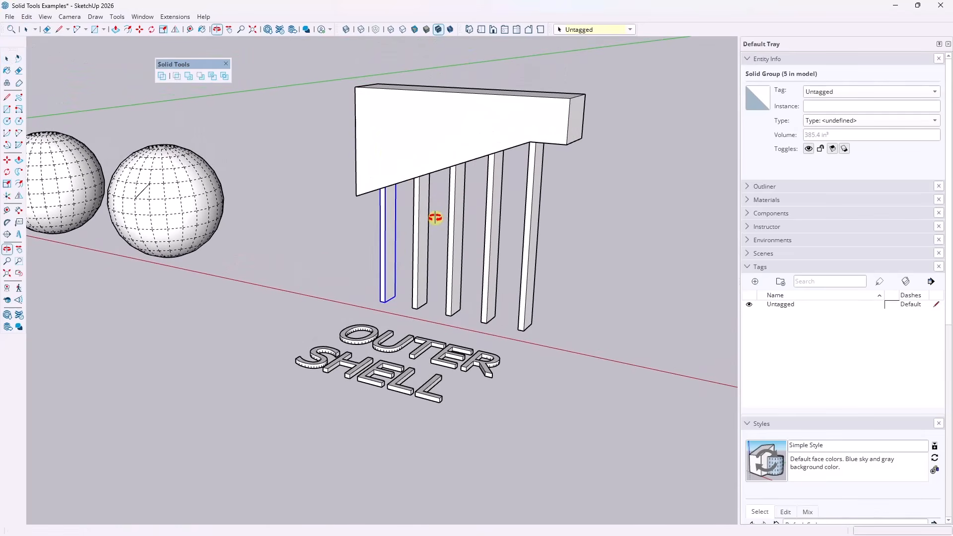
{"action": "left_click", "coordinate": [413, 138]}
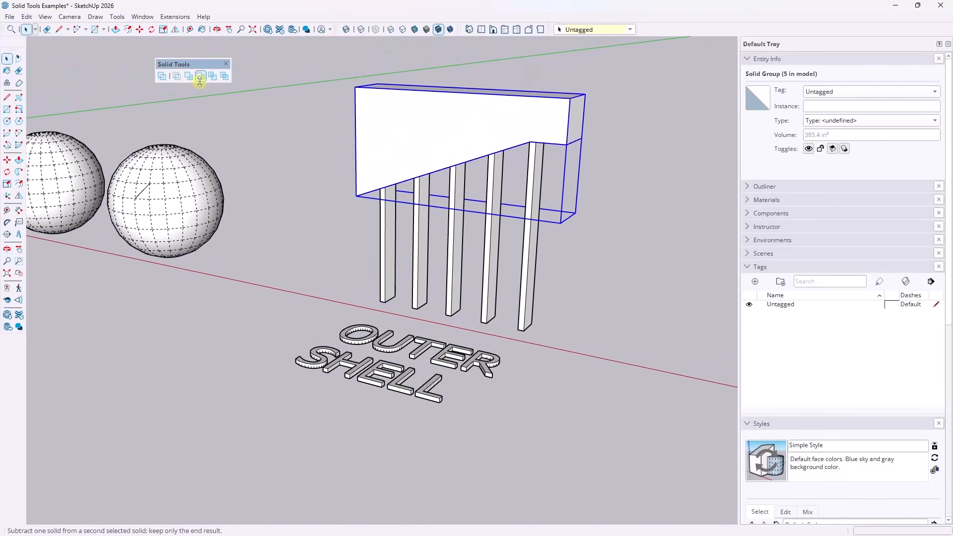
{"action": "left_click", "coordinate": [201, 76]}
{"action": "left_click", "coordinate": [346, 194]}
{"action": "middle_click_drag", "start_coordinate": [425, 165], "coordinate": [492, 226]}
{"action": "key", "text": "ctrl+z"}
{"action": "key", "text": "space"}
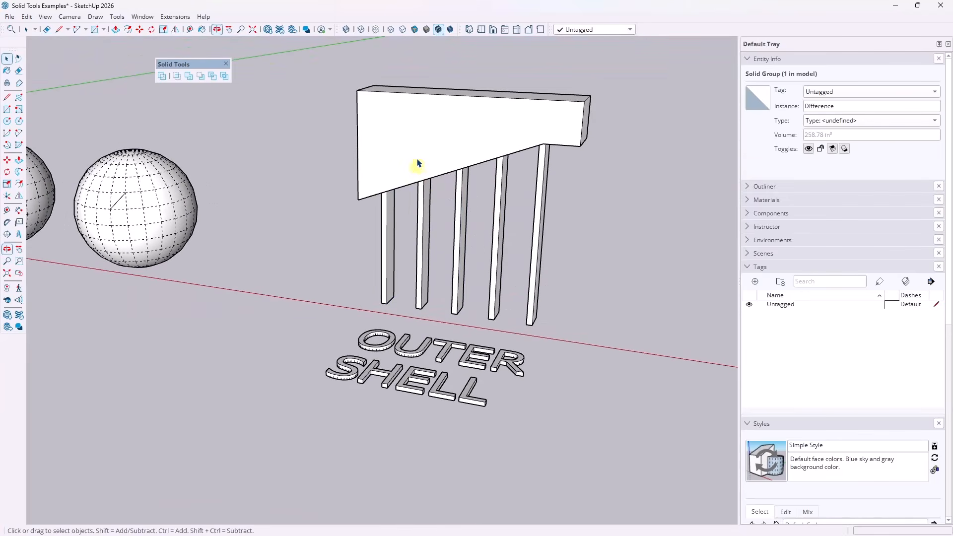
Hide the sloped block group and clear the selection.
{"action": "left_click", "coordinate": [423, 134]}
{"action": "right_click", "coordinate": [416, 142]}
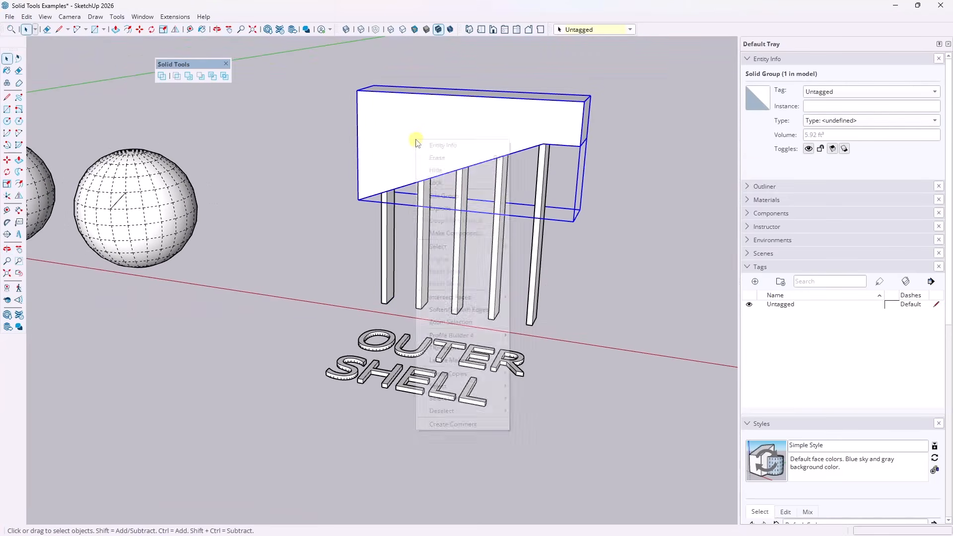
{"action": "left_click", "coordinate": [440, 168]}
{"action": "left_click", "coordinate": [346, 102]}
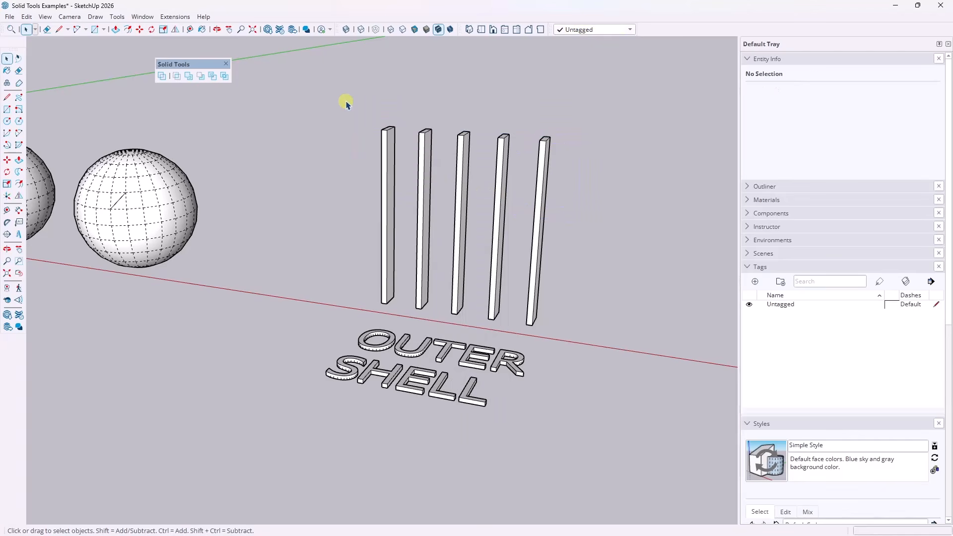
Combine all five boards with Outer Shell, inspect the last board's geometry inside the group, and reselect the closed group.
{"action": "left_click_drag", "start_coordinate": [358, 122], "coordinate": [558, 337]}
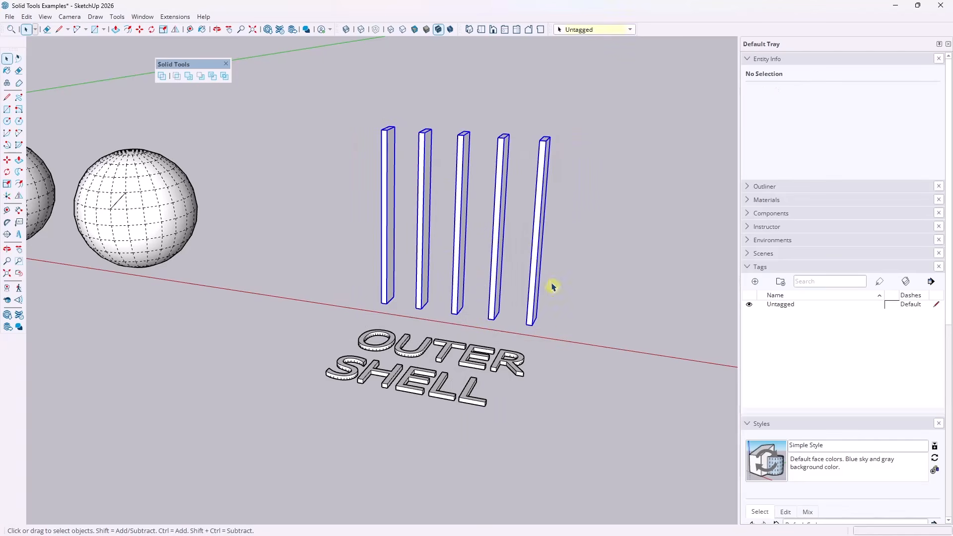
{"action": "left_click", "coordinate": [162, 77]}
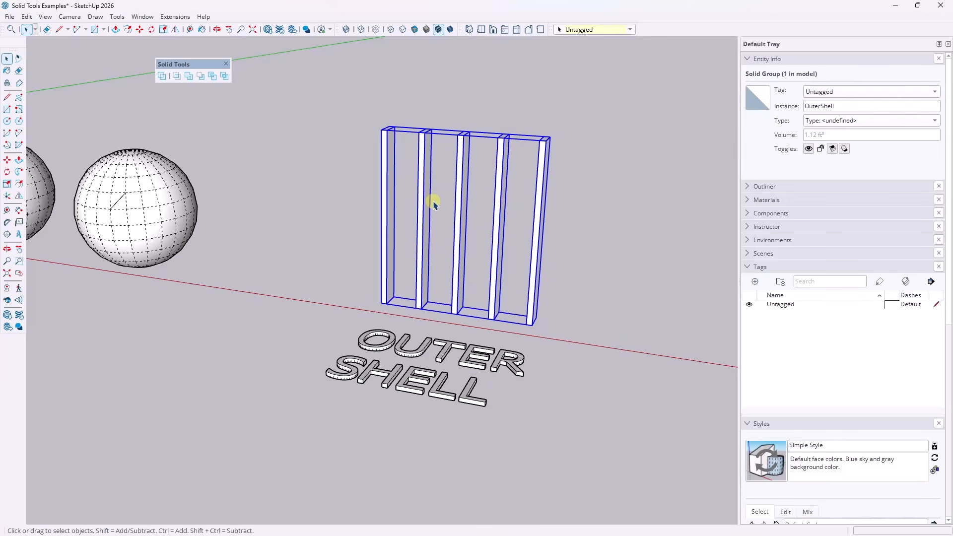
{"action": "double_click", "coordinate": [548, 207]}
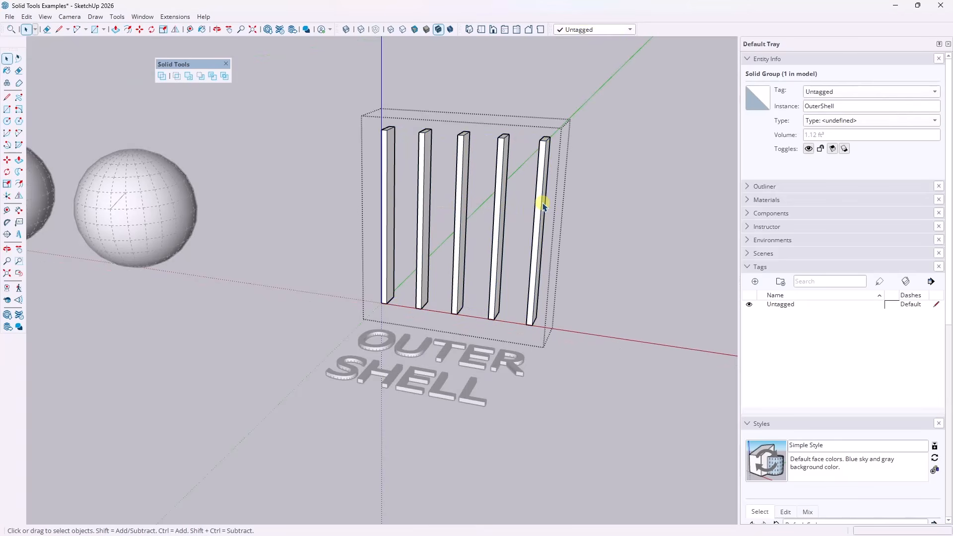
{"action": "triple_click", "coordinate": [541, 203]}
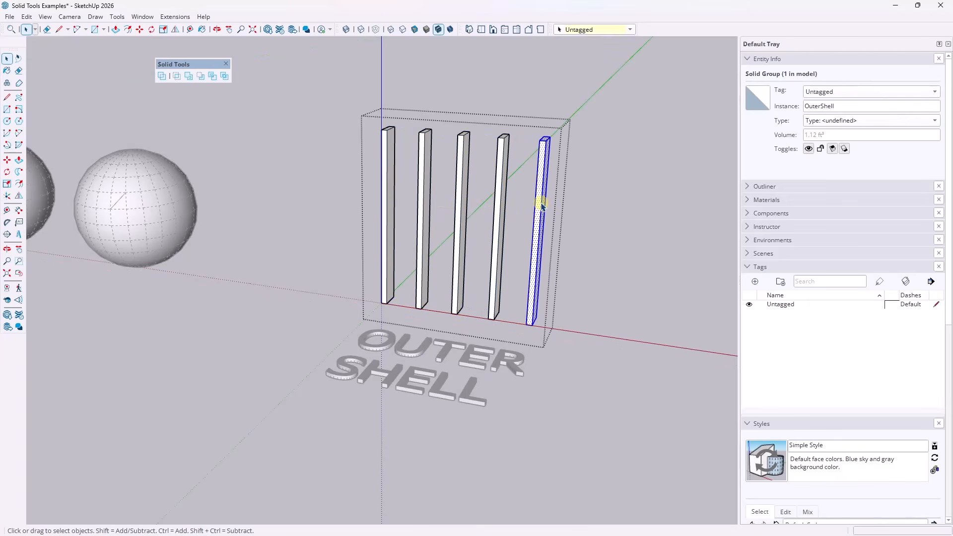
{"action": "left_click", "coordinate": [600, 212]}
{"action": "left_click", "coordinate": [543, 183]}
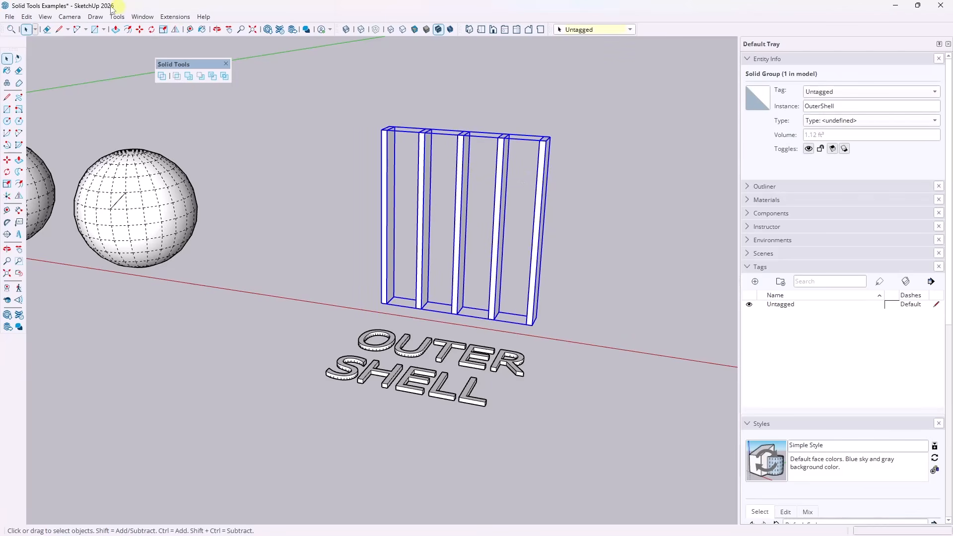
Unhide all hidden objects to bring back the sloped block.
{"action": "left_click", "coordinate": [28, 17]}
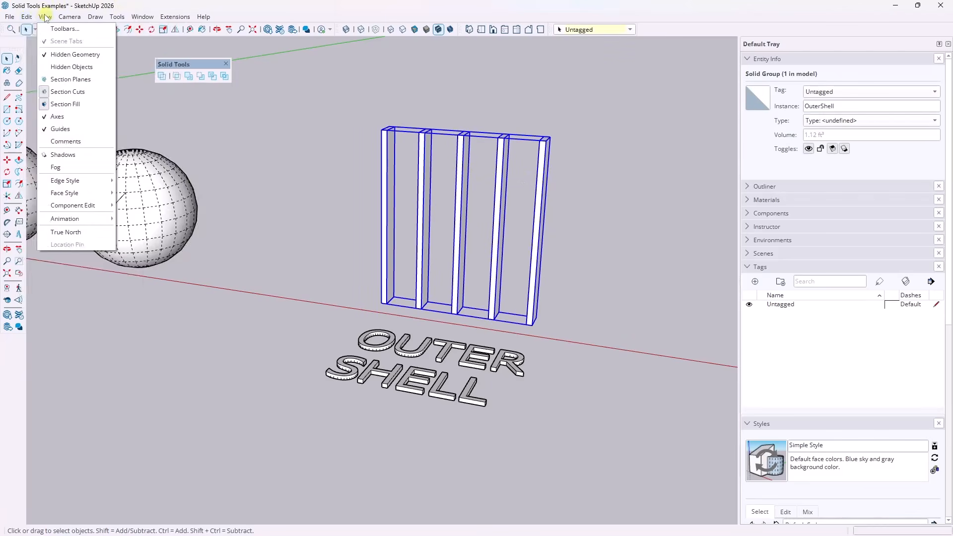
{"action": "mouse_move", "coordinate": [49, 194]}
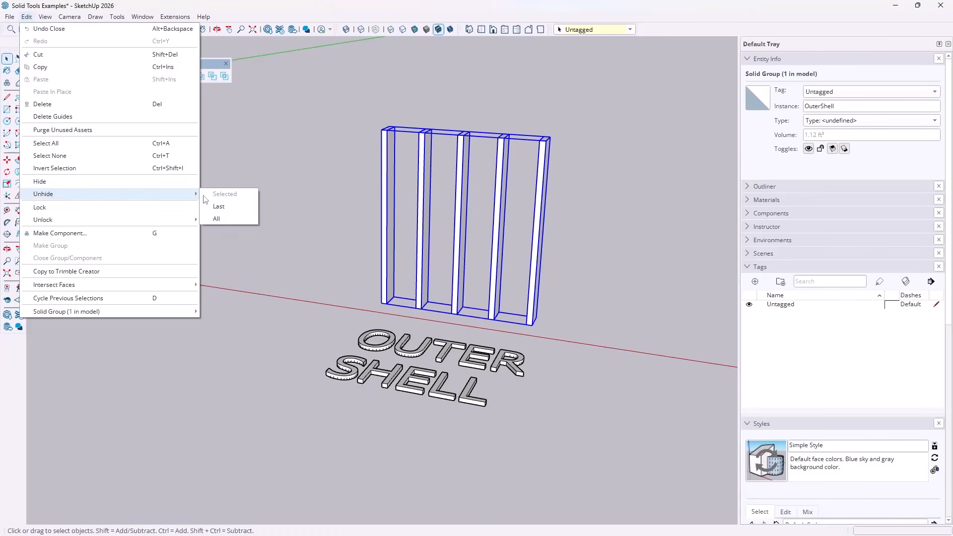
{"action": "left_click", "coordinate": [213, 219]}
Subtract the sloped block from the combined board group, examine the trimmed boards, and undo the subtraction.
{"action": "left_click", "coordinate": [429, 150]}
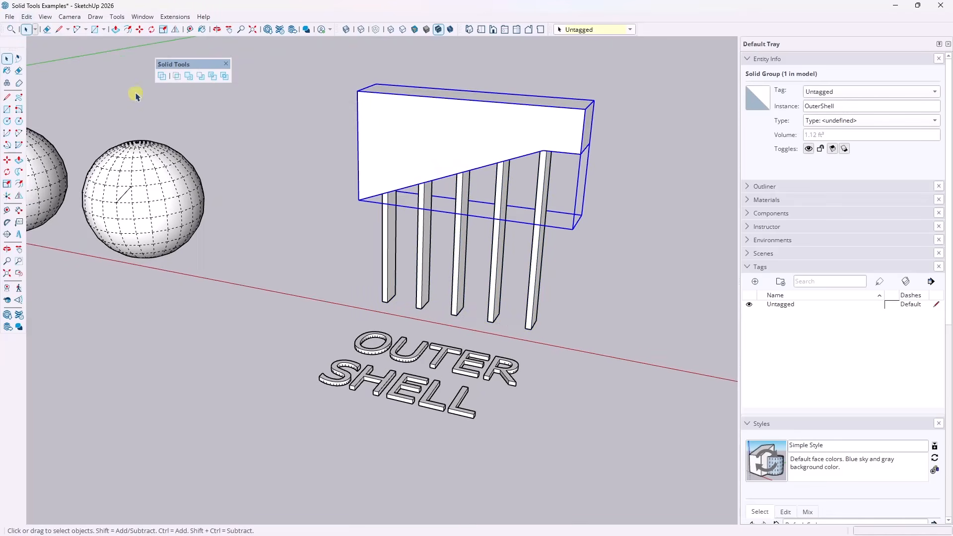
{"action": "left_click", "coordinate": [197, 76]}
{"action": "left_click", "coordinate": [387, 225]}
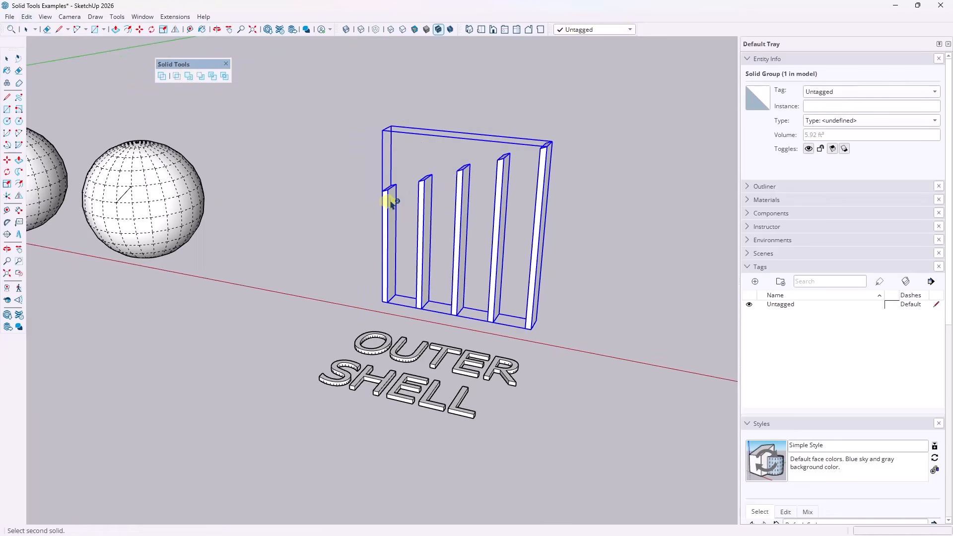
{"action": "middle_click_drag", "start_coordinate": [390, 201], "coordinate": [437, 193]}
{"action": "key", "text": "ctrl+z"}
{"action": "middle_click_drag", "start_coordinate": [522, 133], "coordinate": [536, 140]}
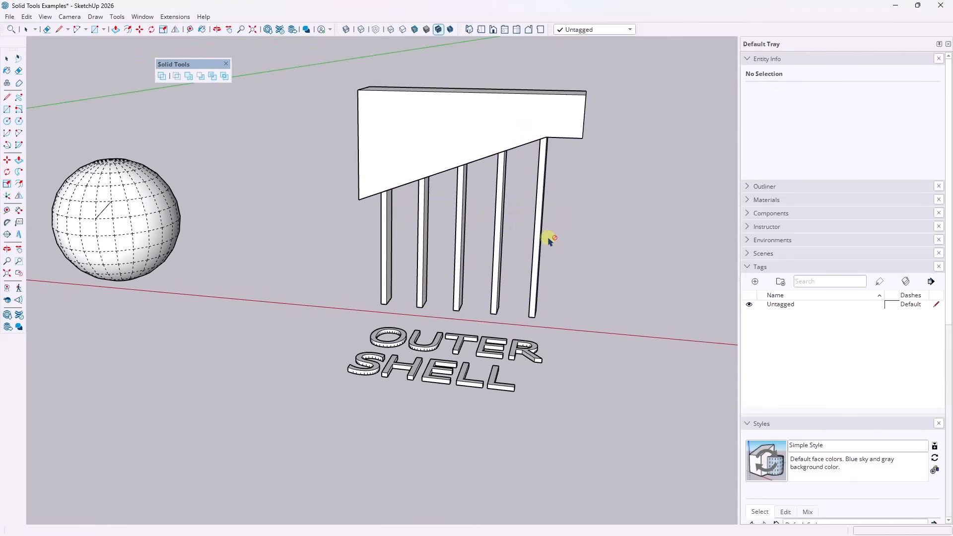
{"action": "key", "text": "space"}
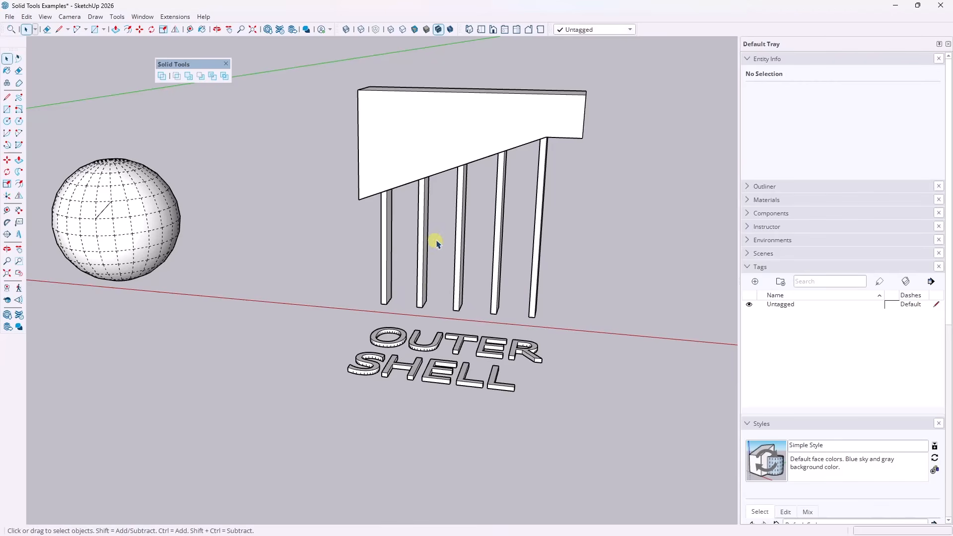
Draw a rectangle on the ground starting on the red axis beside the boards and extrude it upward into a box.
{"action": "mouse_move", "coordinate": [441, 150]}
{"action": "middle_mouse_down"}
{"action": "mouse_move", "coordinate": [502, 191]}
{"action": "mouse_move", "coordinate": [339, 223]}
{"action": "mouse_move", "coordinate": [379, 234]}
{"action": "middle_mouse_up"}
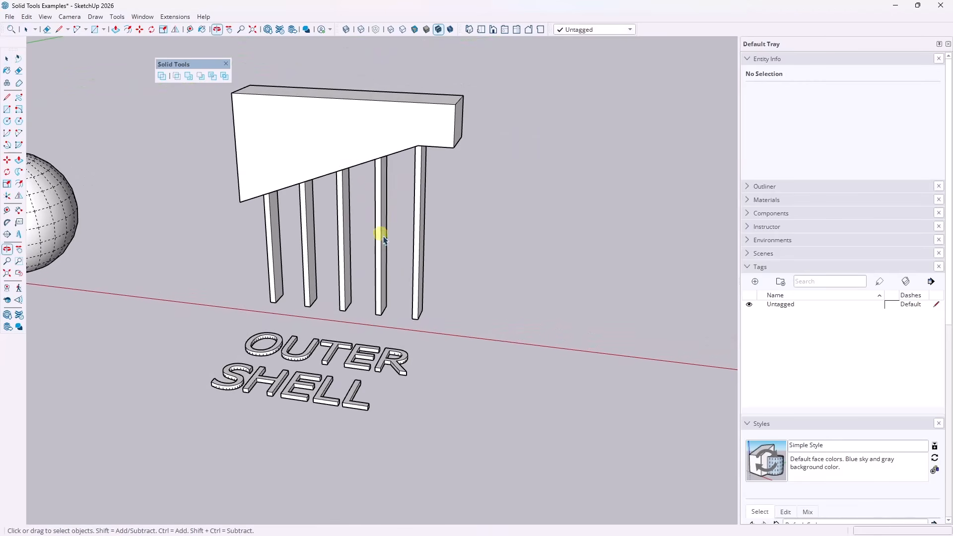
{"action": "key", "text": "r"}
{"action": "left_click", "coordinate": [519, 342]}
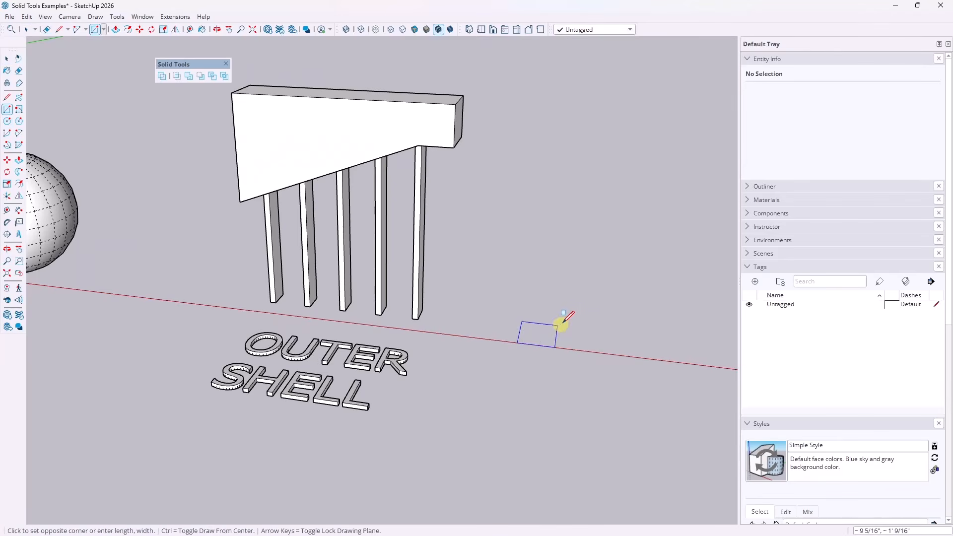
{"action": "left_click", "coordinate": [591, 314]}
{"action": "key", "text": "p"}
{"action": "left_click", "coordinate": [577, 335]}
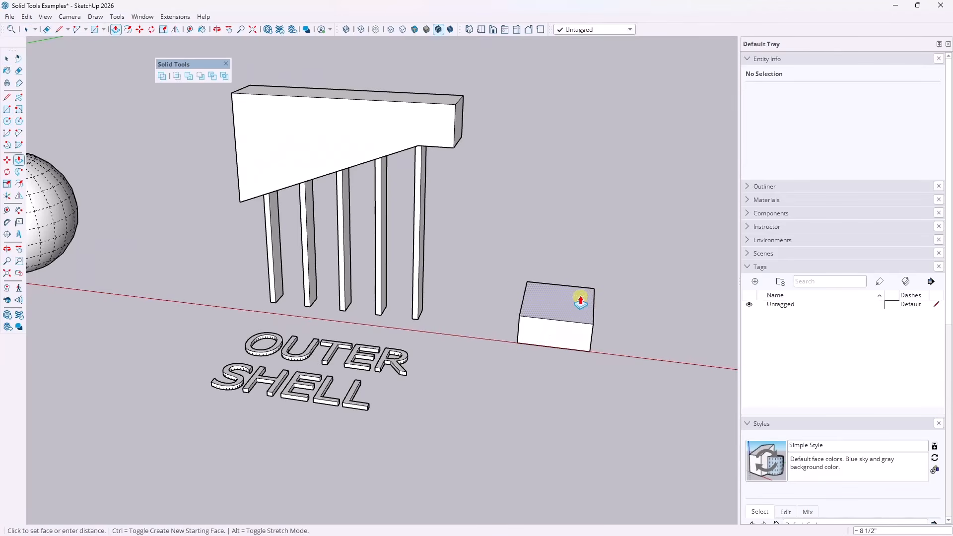
{"action": "left_click", "coordinate": [581, 273]}
Select all of the new box's connected geometry and make it a group.
{"action": "middle_click_drag", "start_coordinate": [583, 274], "coordinate": [453, 266]}
{"action": "key", "text": "space"}
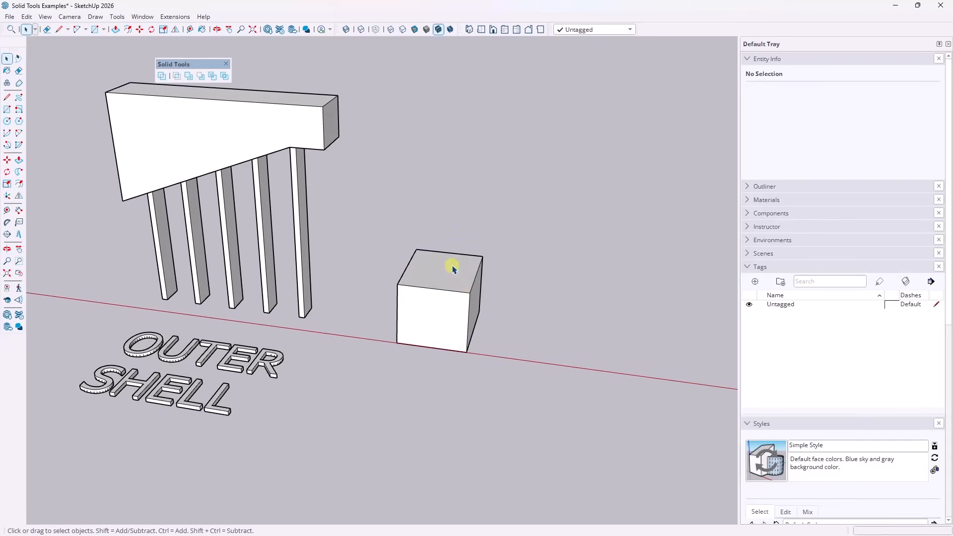
{"action": "triple_click", "coordinate": [454, 267]}
{"action": "right_click", "coordinate": [453, 266]}
{"action": "left_click", "coordinate": [480, 360]}
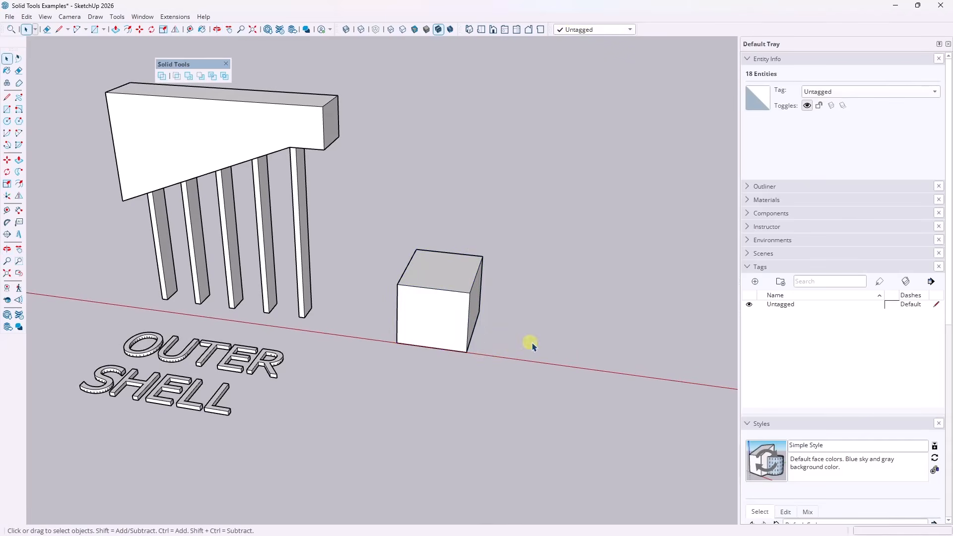
Draw a circle on the ground beside the box and extrude it upward into a cylinder.
{"action": "key", "text": "c"}
{"action": "left_click", "coordinate": [551, 351]}
{"action": "key", "text": "p"}
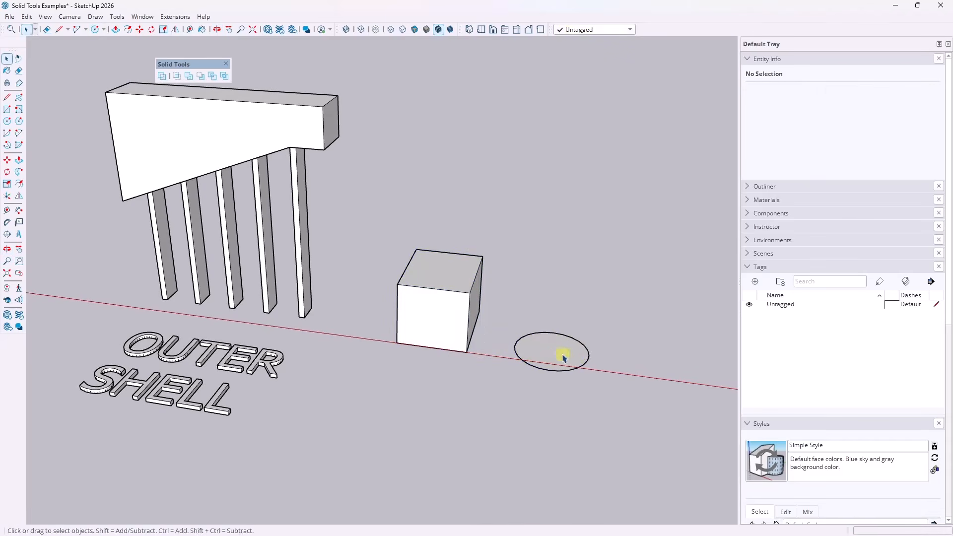
{"action": "left_click", "coordinate": [559, 353]}
{"action": "left_click", "coordinate": [567, 280]}
Select all of the cylinder's connected geometry and make it a group.
{"action": "key", "text": "space"}
{"action": "triple_click", "coordinate": [563, 338]}
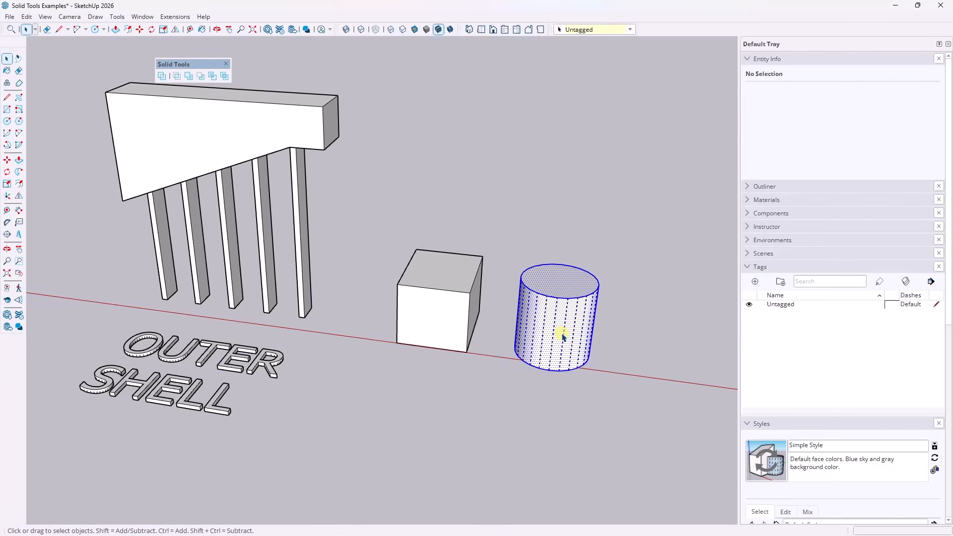
{"action": "right_click", "coordinate": [561, 339]}
{"action": "left_click", "coordinate": [586, 123]}
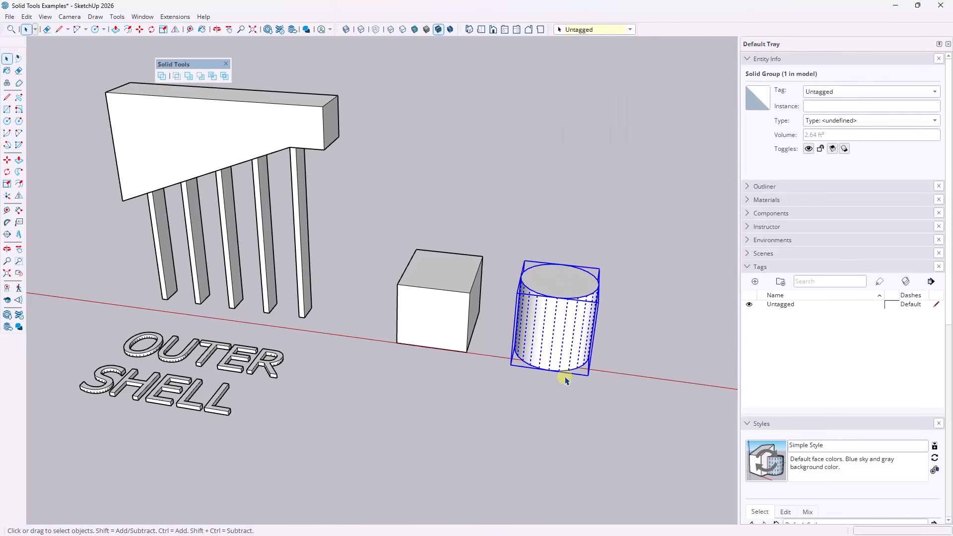
Move the cylinder group so it overlaps the box's front corner, using X-ray view for placement, and return to opaque faces.
{"action": "key", "text": "m"}
{"action": "key", "text": "alt+k"}
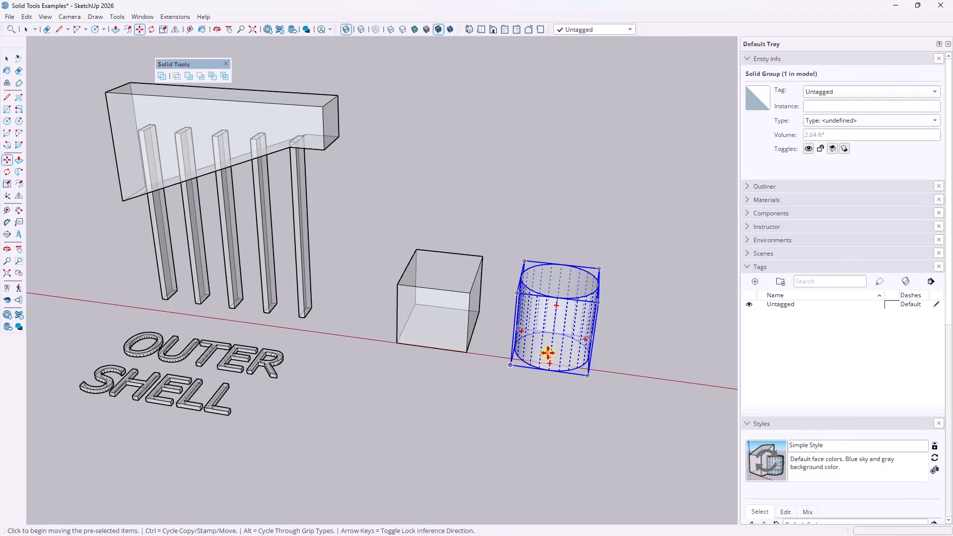
{"action": "left_click", "coordinate": [551, 369]}
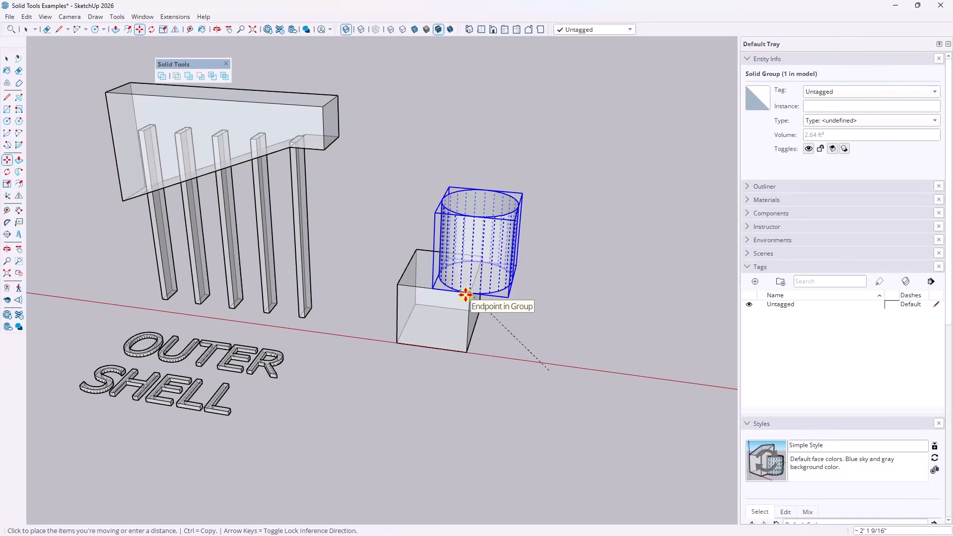
{"action": "left_click", "coordinate": [462, 318]}
{"action": "key", "text": "space"}
{"action": "key", "text": "alt+k"}
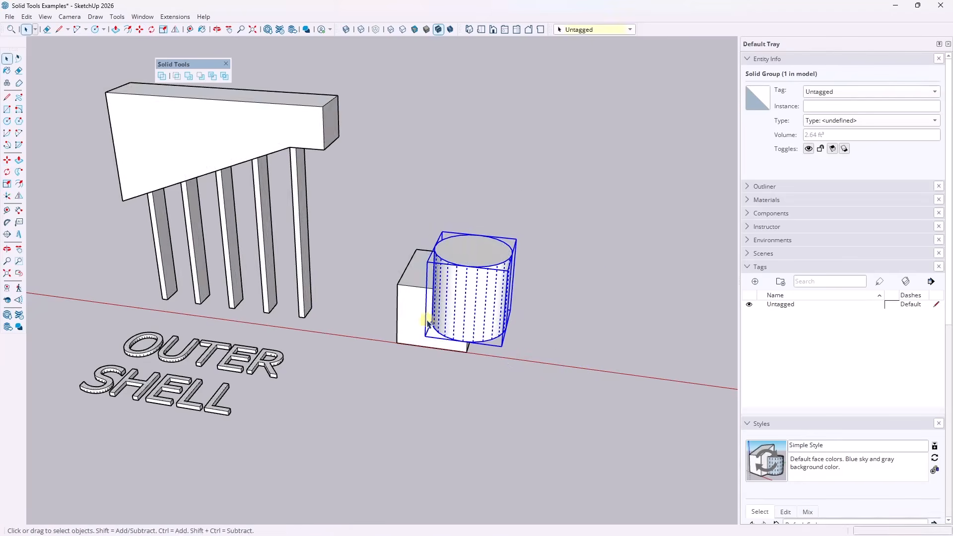
Check the overlap in X-ray view and merge the box and cylinder groups with Outer Shell.
{"action": "middle_click_drag", "start_coordinate": [428, 323], "coordinate": [476, 308]}
{"action": "scroll", "coordinate": [437, 297], "scroll_direction": "up", "scroll_amount": 3}
{"action": "key", "text": "alt+k"}
{"action": "key", "text": "alt+k"}
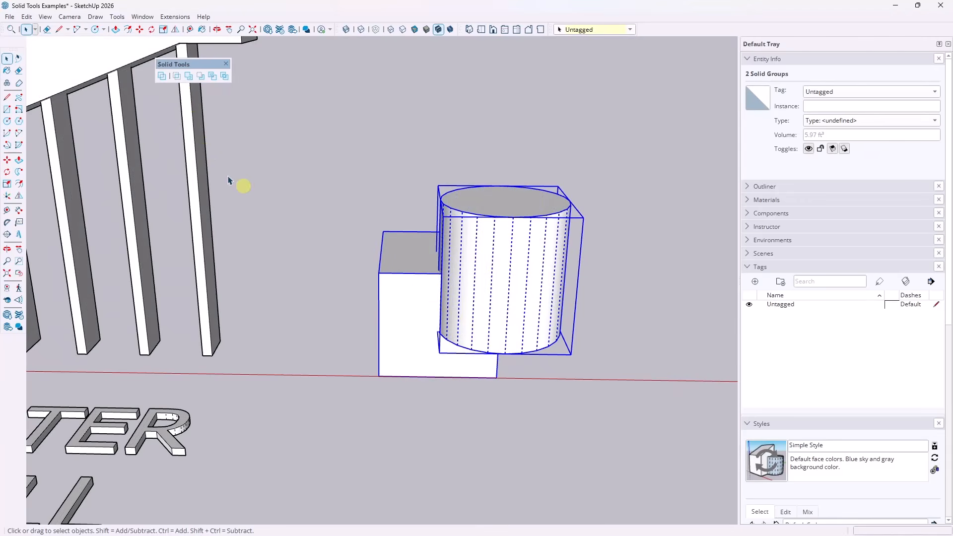
{"action": "left_click", "coordinate": [162, 76]}
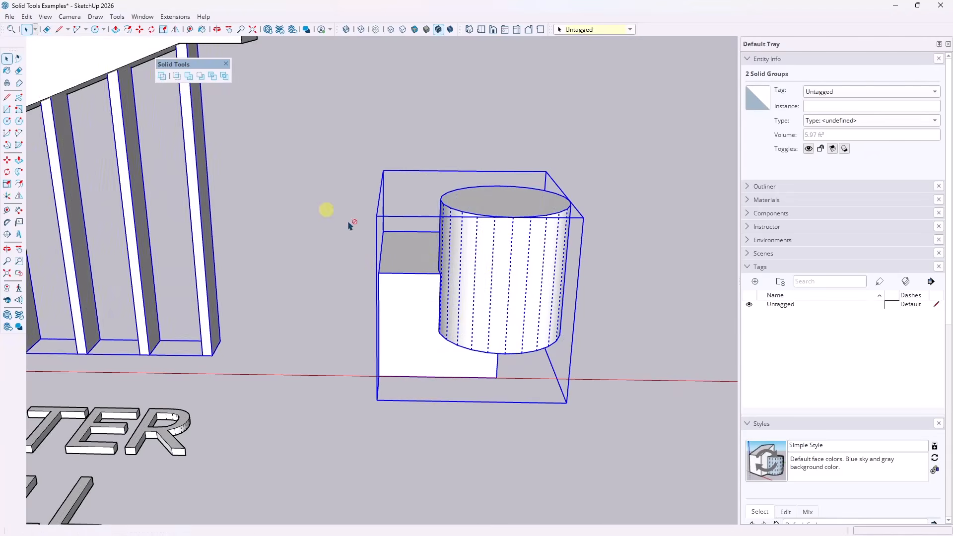
Examine the merged solid's interior in X-ray view, deselect it, and turn X-ray view off.
{"action": "key", "text": "alt+k"}
{"action": "scroll", "coordinate": [467, 305], "scroll_direction": "up", "scroll_amount": 3}
{"action": "middle_click_drag", "start_coordinate": [470, 300], "coordinate": [421, 362]}
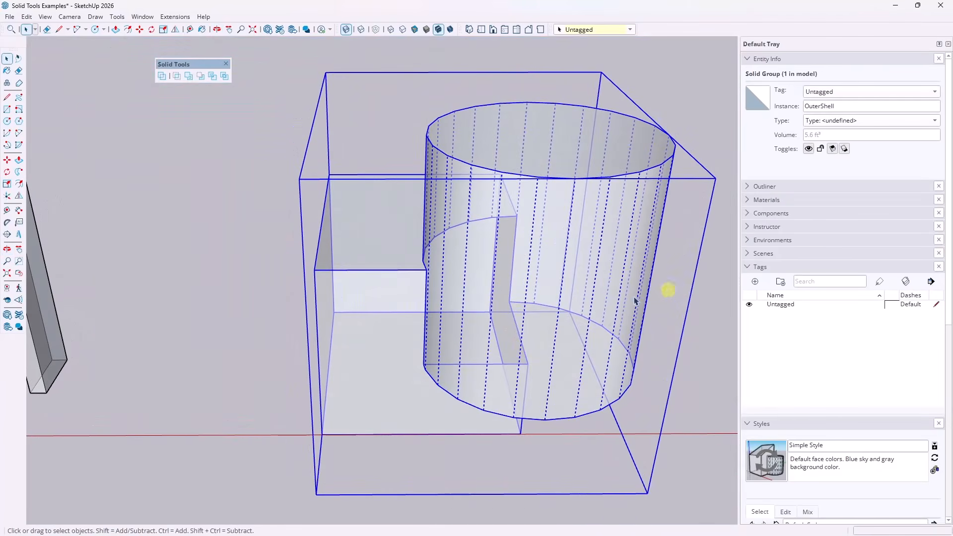
{"action": "left_click", "coordinate": [277, 248]}
{"action": "key", "text": "alt+k"}
Bring the overlapping box and cylinder above the INTERSECT label into view.
{"action": "scroll", "coordinate": [288, 249], "scroll_direction": "down", "scroll_amount": 3}
{"action": "middle_click_drag", "start_coordinate": [370, 279], "coordinate": [356, 269]}
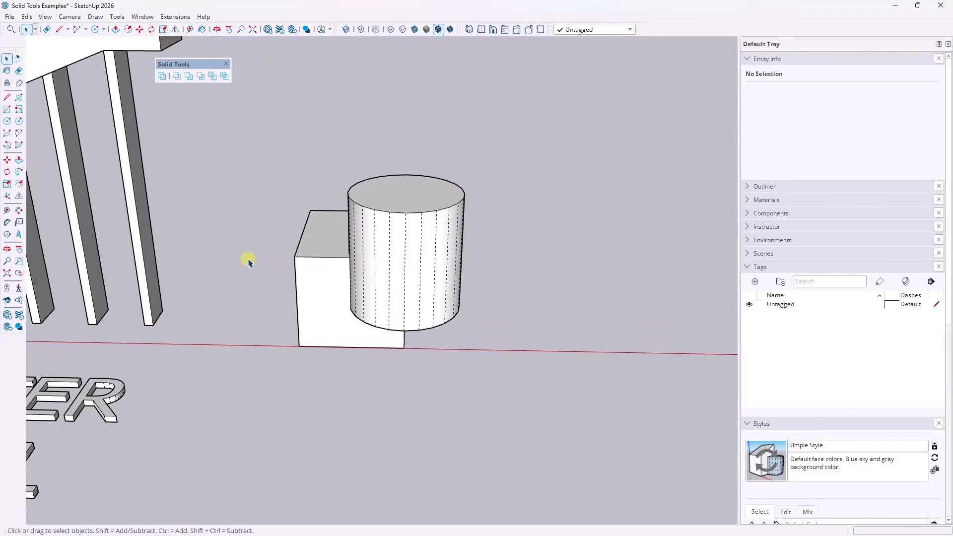
{"action": "scroll", "coordinate": [248, 262], "scroll_direction": "down", "scroll_amount": 3}
{"action": "scroll", "coordinate": [662, 230], "scroll_direction": "up", "scroll_amount": 4}
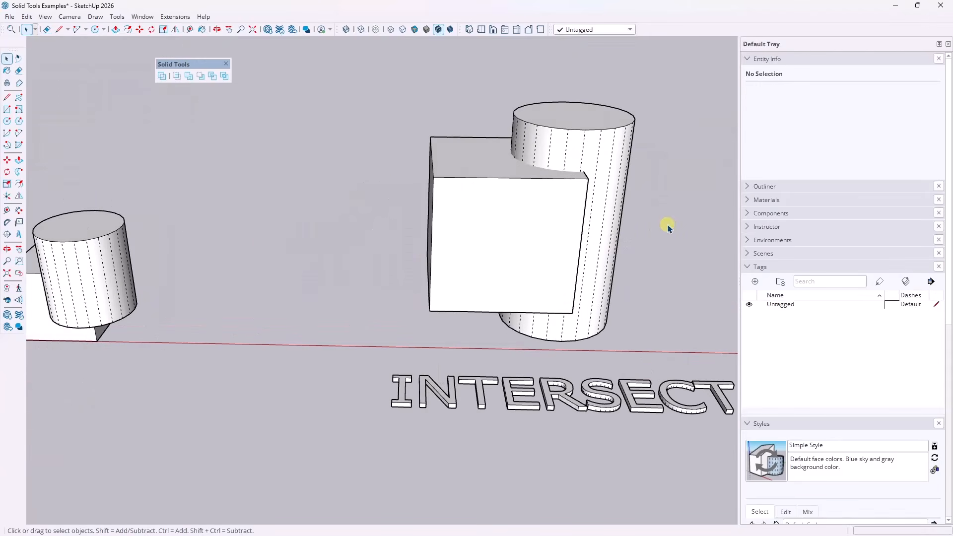
Intersect the overlapping cylinder and box groups above the INTERSECT label, keeping only their shared volume.
{"action": "middle_click_drag", "start_coordinate": [663, 228], "coordinate": [383, 241]}
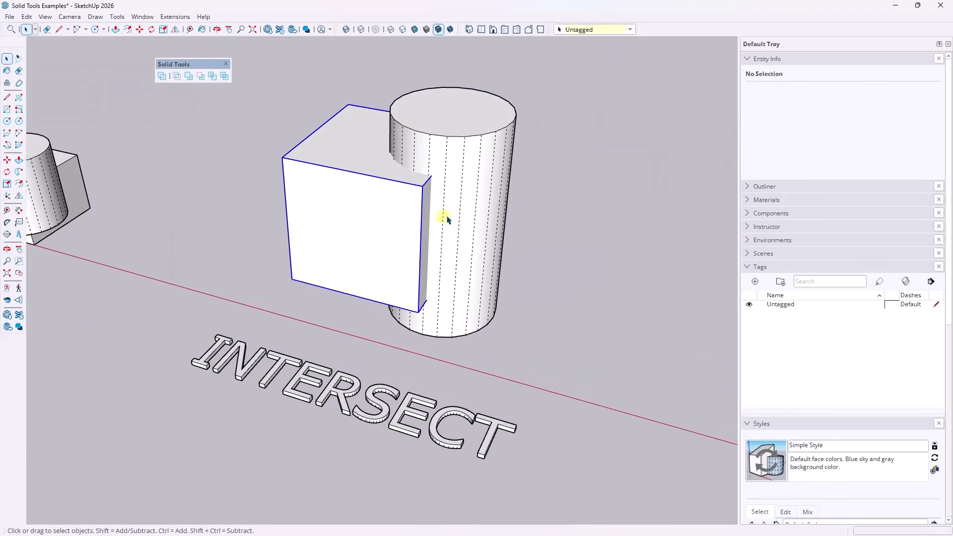
{"action": "left_click", "coordinate": [462, 209]}
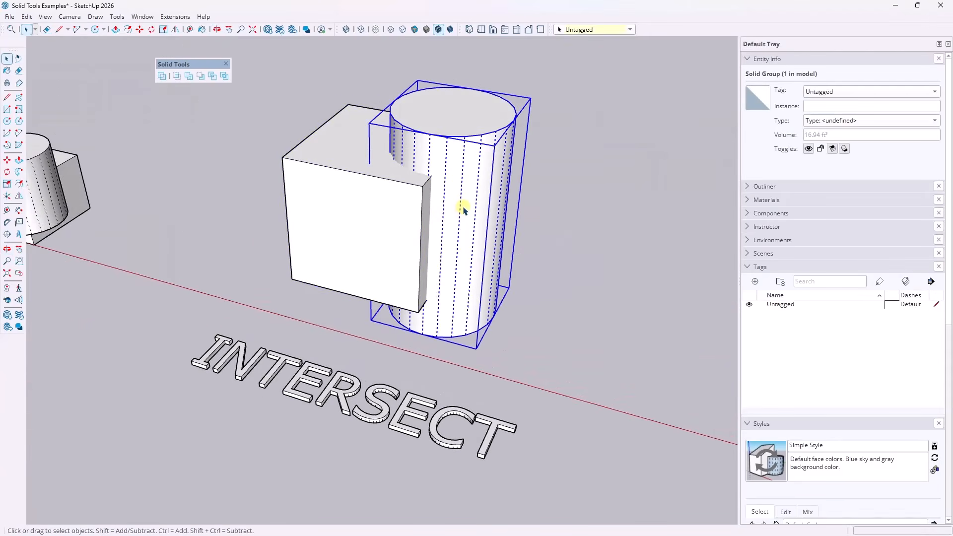
{"action": "left_click", "coordinate": [177, 77]}
{"action": "left_click", "coordinate": [377, 209]}
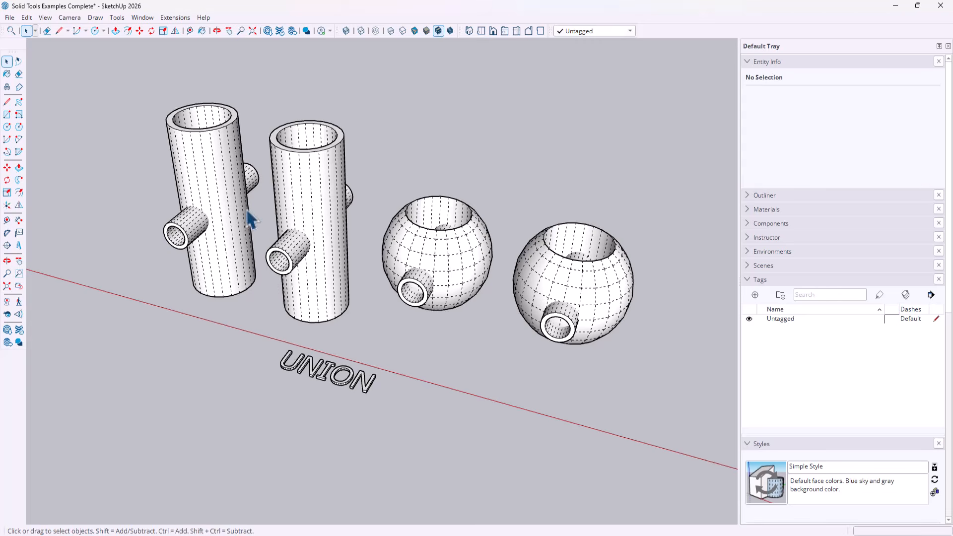
Float the Solid Tools toolbar over the model and inspect the crossing pipes above the UNION label.
{"action": "middle_click_drag", "start_coordinate": [250, 218], "coordinate": [248, 231]}
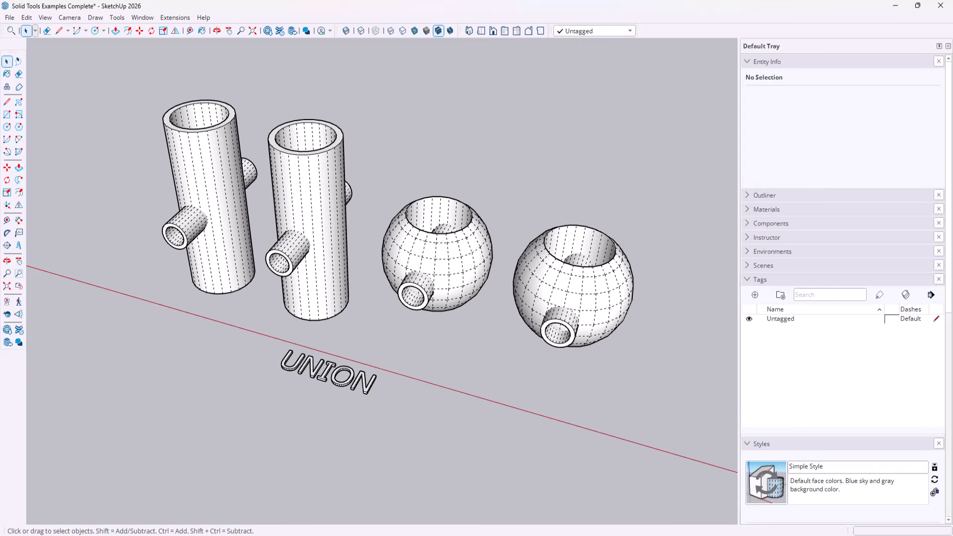
{"action": "left_click_drag", "start_coordinate": [952, 85], "coordinate": [83, 60]}
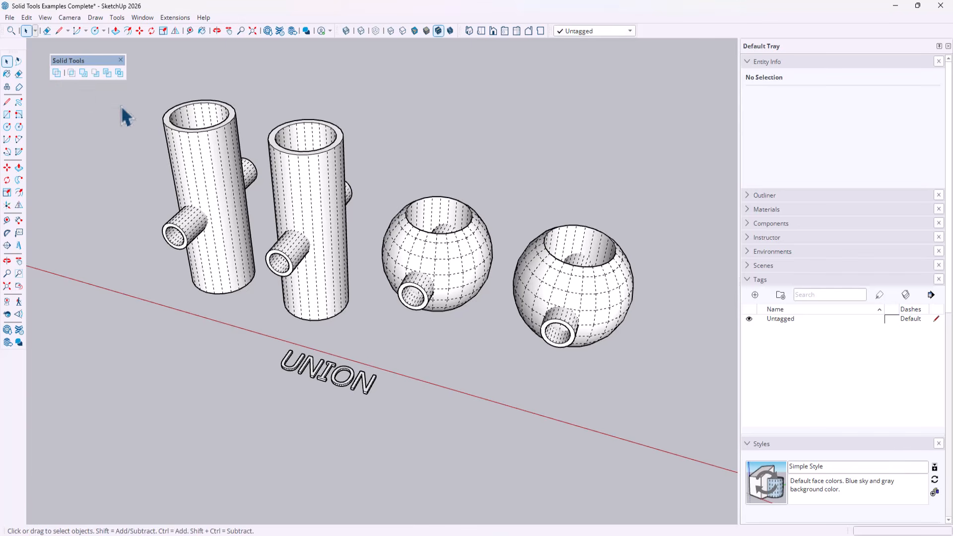
{"action": "middle_click_drag", "start_coordinate": [218, 204], "coordinate": [207, 102]}
{"action": "scroll", "coordinate": [159, 266], "scroll_direction": "up", "scroll_amount": 3}
{"action": "scroll", "coordinate": [198, 251], "scroll_direction": "up", "scroll_amount": 5}
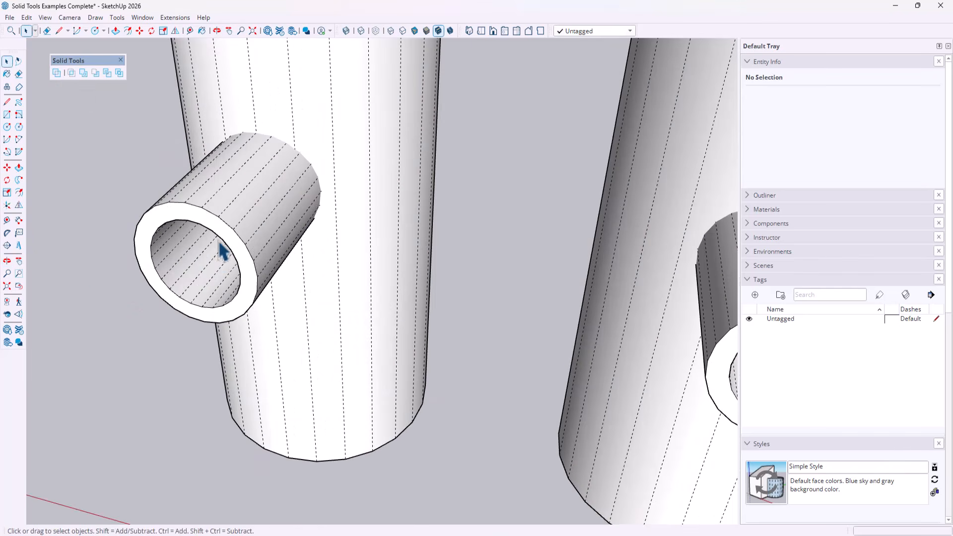
Merge the first upright tube and its crossing pipe with Outer Shell.
{"action": "scroll", "coordinate": [221, 251], "scroll_direction": "down", "scroll_amount": 8}
{"action": "mouse_move", "coordinate": [298, 202]}
{"action": "middle_mouse_down"}
{"action": "mouse_move", "coordinate": [294, 103]}
{"action": "mouse_move", "coordinate": [304, 206]}
{"action": "middle_mouse_up"}
{"action": "scroll", "coordinate": [307, 208], "scroll_direction": "up", "scroll_amount": 6}
{"action": "left_click", "coordinate": [314, 214]}
{"action": "left_click", "coordinate": [356, 149], "text": "ctrl"}
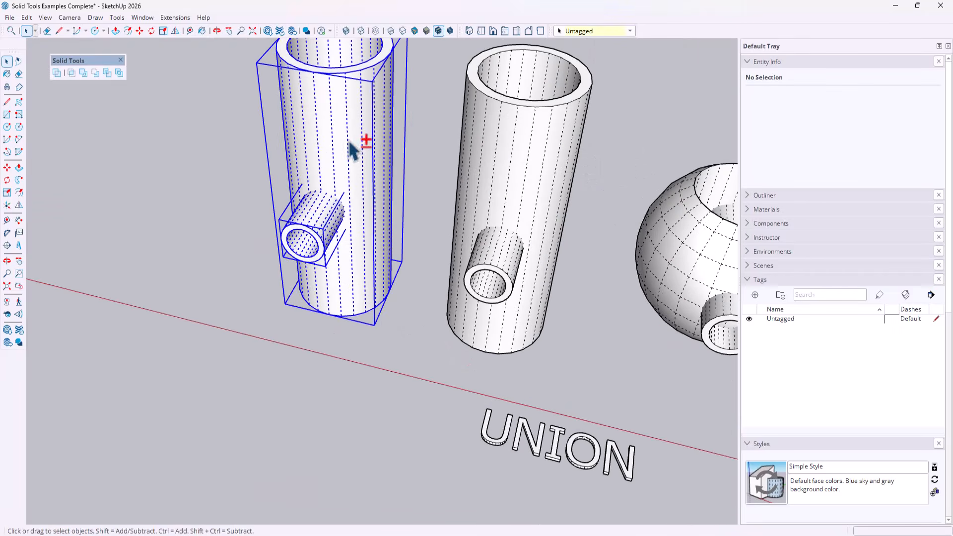
{"action": "left_click", "coordinate": [57, 72]}
Examine the interior of the merged first tube in X-ray view, and turn X-ray view off.
{"action": "middle_click_drag", "start_coordinate": [375, 236], "coordinate": [319, 372]}
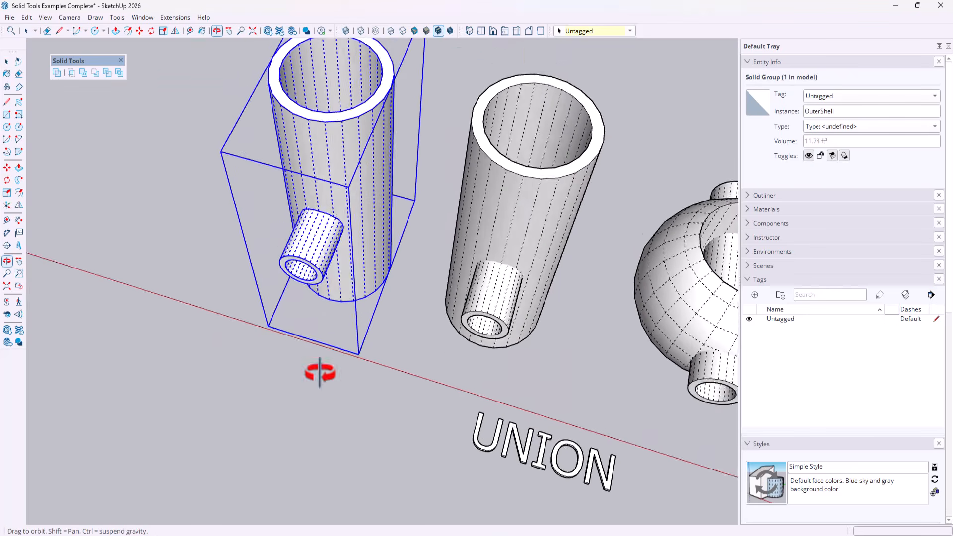
{"action": "key", "text": "x"}
{"action": "scroll", "coordinate": [339, 211], "scroll_direction": "up", "scroll_amount": 4}
{"action": "middle_click_drag", "start_coordinate": [341, 209], "coordinate": [390, 201]}
{"action": "scroll", "coordinate": [347, 178], "scroll_direction": "up", "scroll_amount": 3}
{"action": "scroll", "coordinate": [331, 173], "scroll_direction": "down", "scroll_amount": 2}
{"action": "scroll", "coordinate": [331, 173], "scroll_direction": "down", "scroll_amount": 3}
{"action": "key", "text": "x"}
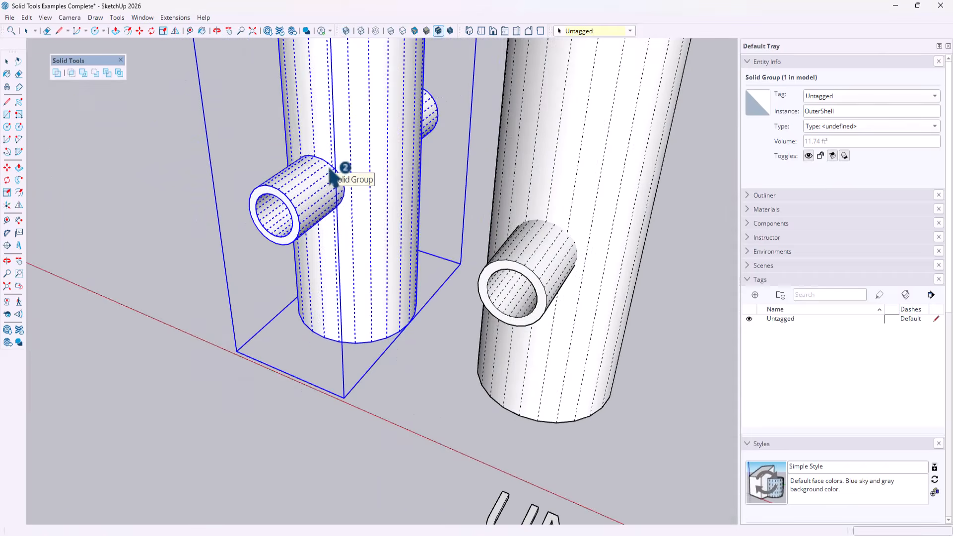
Combine the second upright tube and its crossing pipe with Union.
{"action": "scroll", "coordinate": [337, 172], "scroll_direction": "down", "scroll_amount": 5}
{"action": "key", "text": "space"}
{"action": "left_click", "coordinate": [440, 219], "text": "ctrl"}
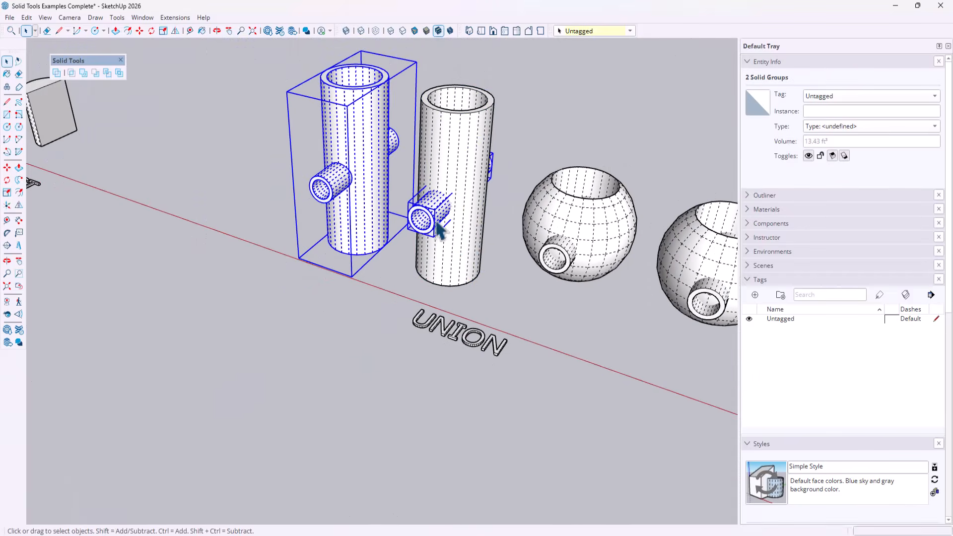
{"action": "left_click", "coordinate": [83, 73]}
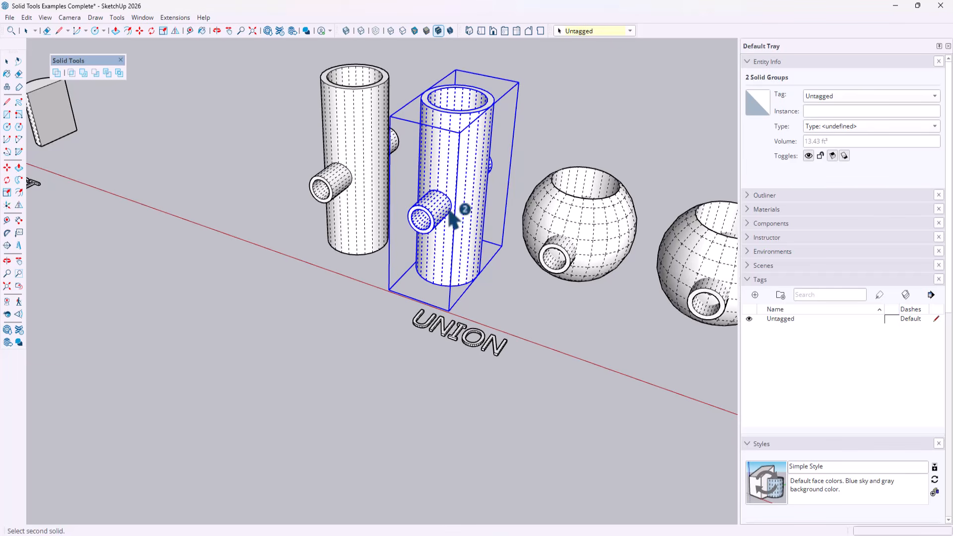
{"action": "key", "text": "space"}
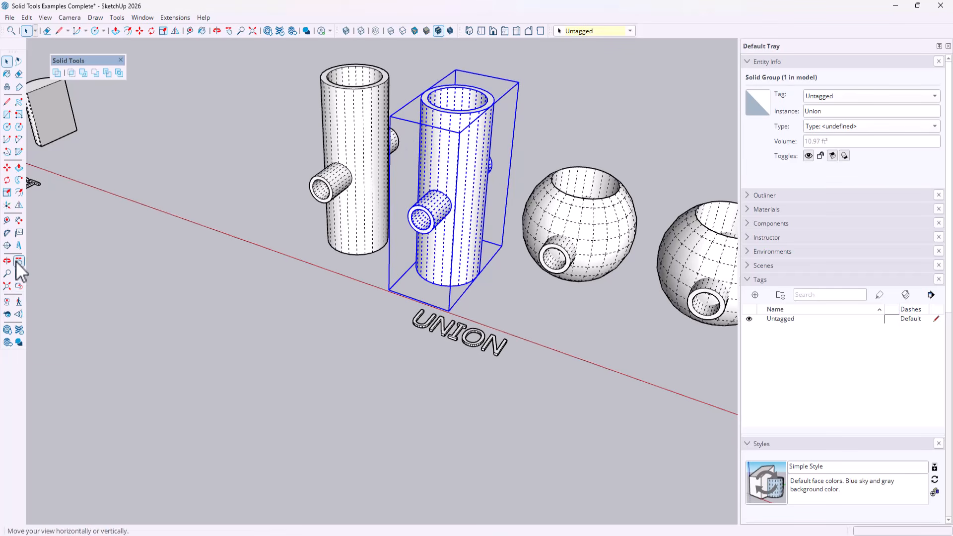
Place a section plane cutting vertically through the tubes and spheres, and compare the cut interiors of the two tubes.
{"action": "left_click", "coordinate": [7, 245]}
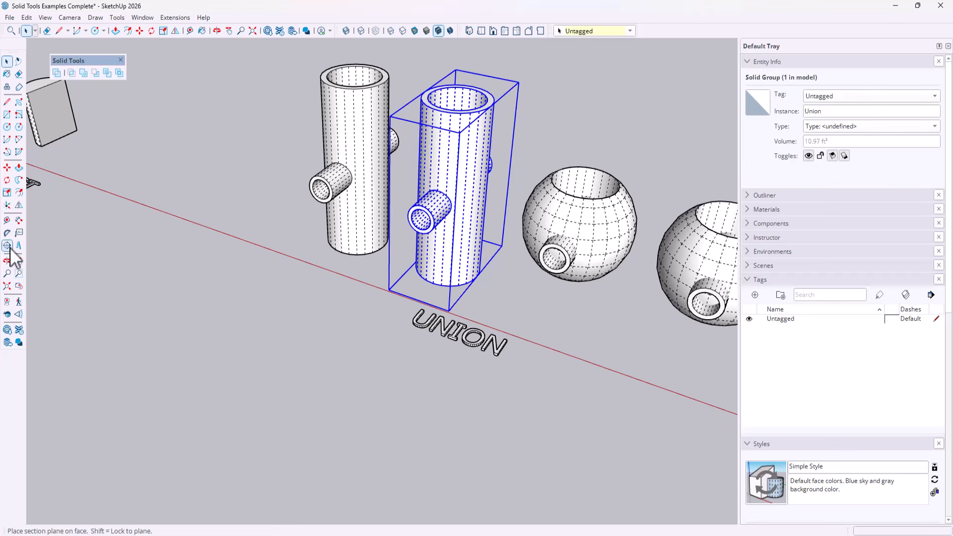
{"action": "left_click", "coordinate": [442, 99]}
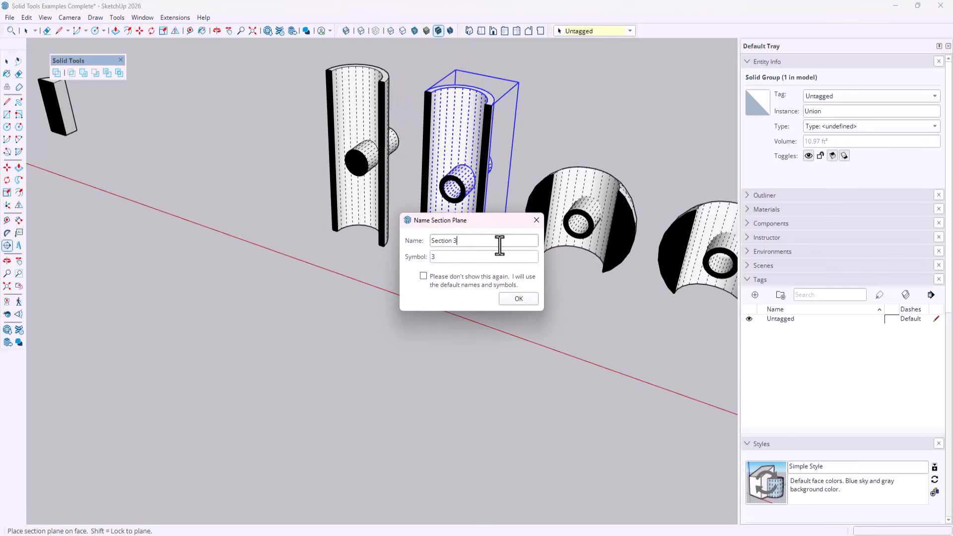
{"action": "left_click", "coordinate": [519, 299]}
{"action": "scroll", "coordinate": [345, 190], "scroll_direction": "up", "scroll_amount": 5}
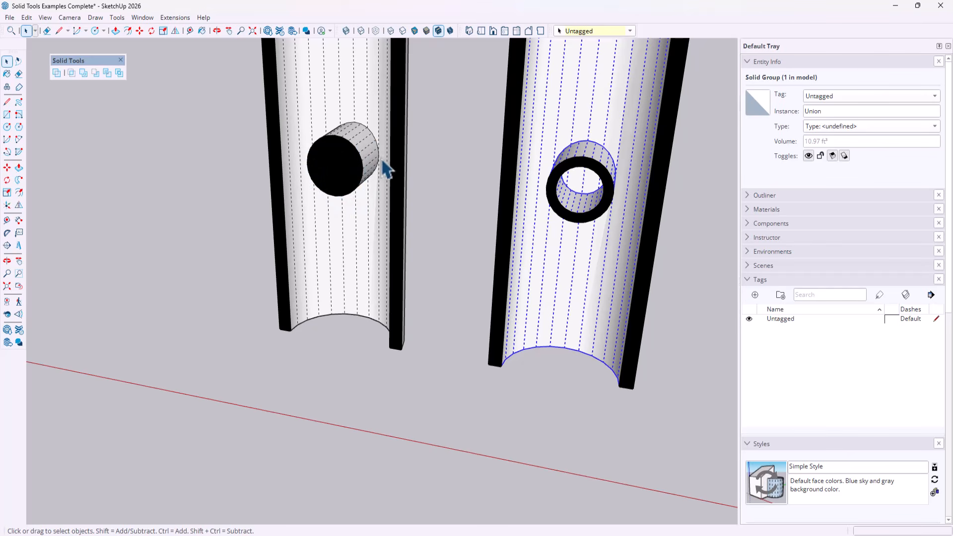
{"action": "scroll", "coordinate": [388, 169], "scroll_direction": "down", "scroll_amount": 3}
{"action": "scroll", "coordinate": [510, 178], "scroll_direction": "up", "scroll_amount": 3}
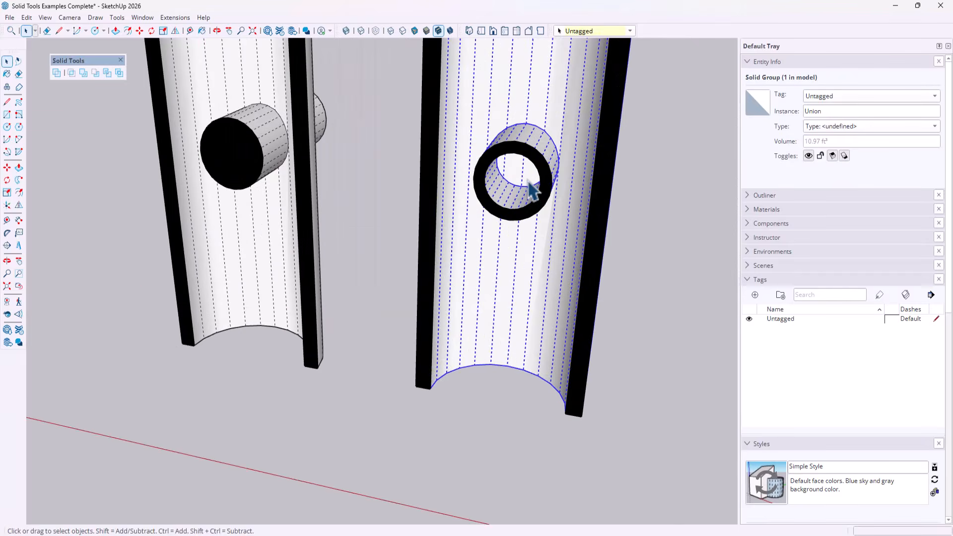
{"action": "scroll", "coordinate": [340, 153], "scroll_direction": "down", "scroll_amount": 6}
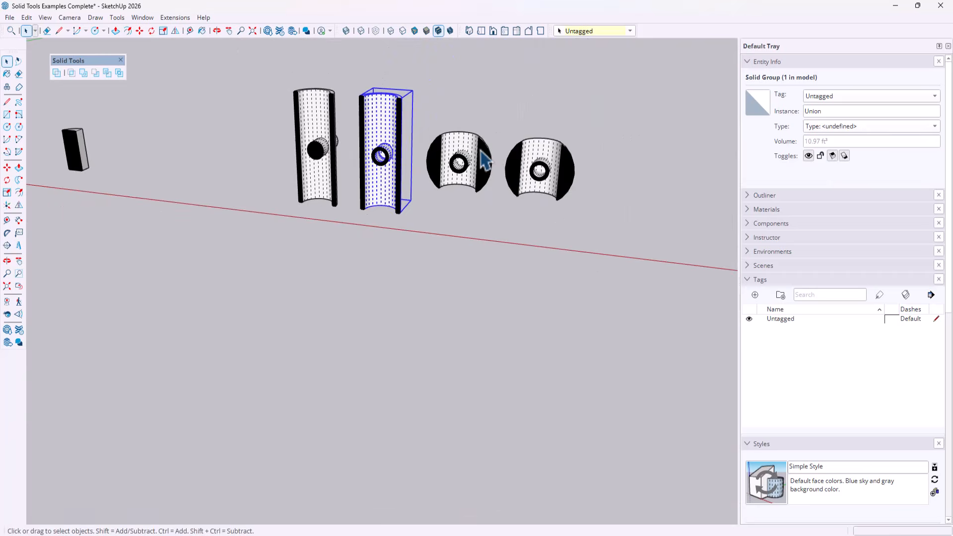
Merge the first hollow sphere and its crossing pipe with Outer Shell.
{"action": "middle_click_drag", "start_coordinate": [487, 159], "coordinate": [474, 179]}
{"action": "left_click", "coordinate": [463, 162]}
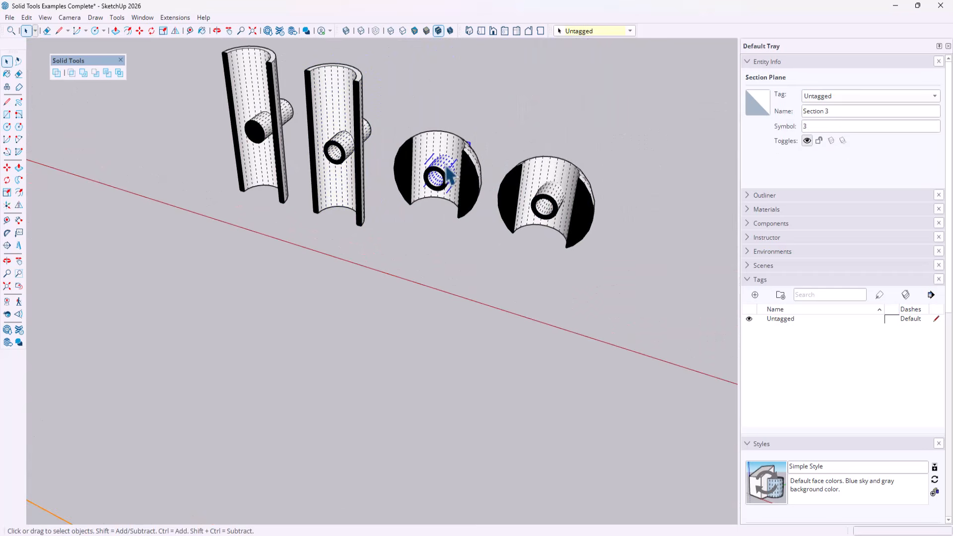
{"action": "left_click", "coordinate": [457, 149], "text": "shift"}
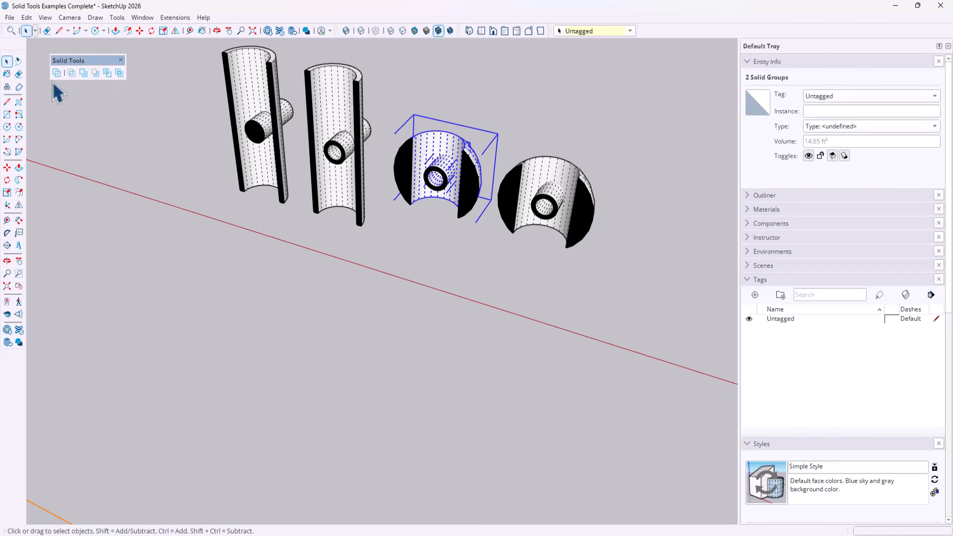
Combine the second hollow sphere and its crossing pipe with Union.
{"action": "left_click", "coordinate": [576, 201]}
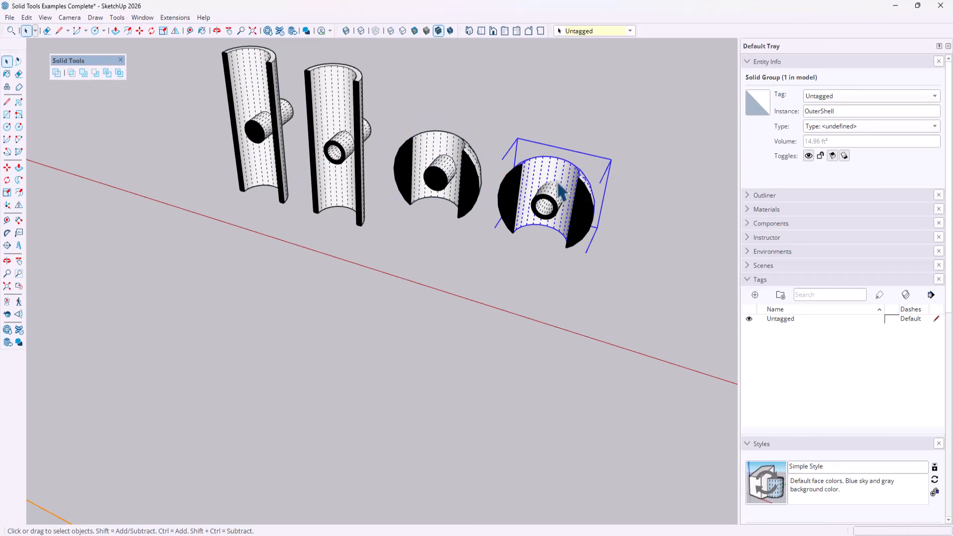
{"action": "left_click", "coordinate": [81, 76]}
{"action": "key", "text": "space"}
{"action": "left_click", "coordinate": [607, 215]}
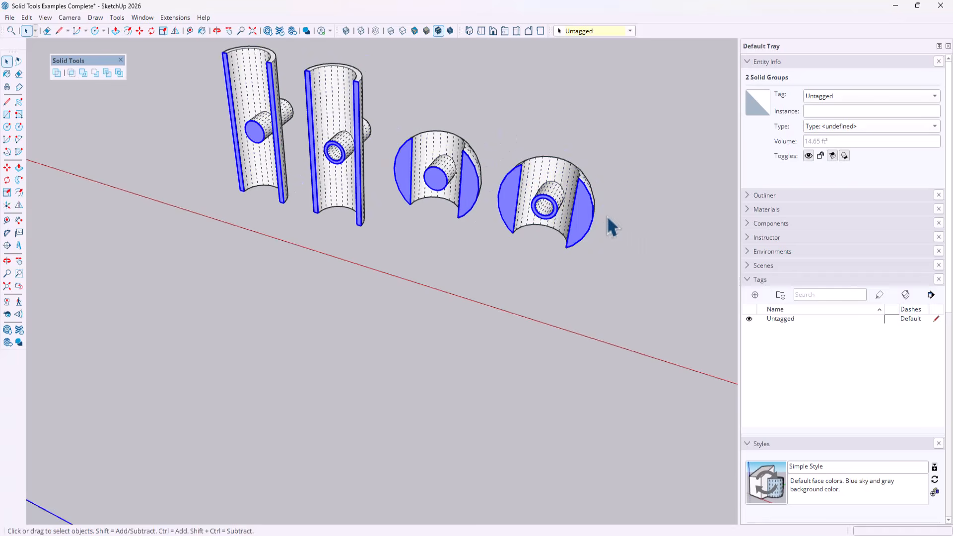
Compare the cut interiors of the Outer Shell sphere and the Union sphere.
{"action": "middle_click_drag", "start_coordinate": [557, 236], "coordinate": [579, 206]}
{"action": "left_click", "coordinate": [514, 183]}
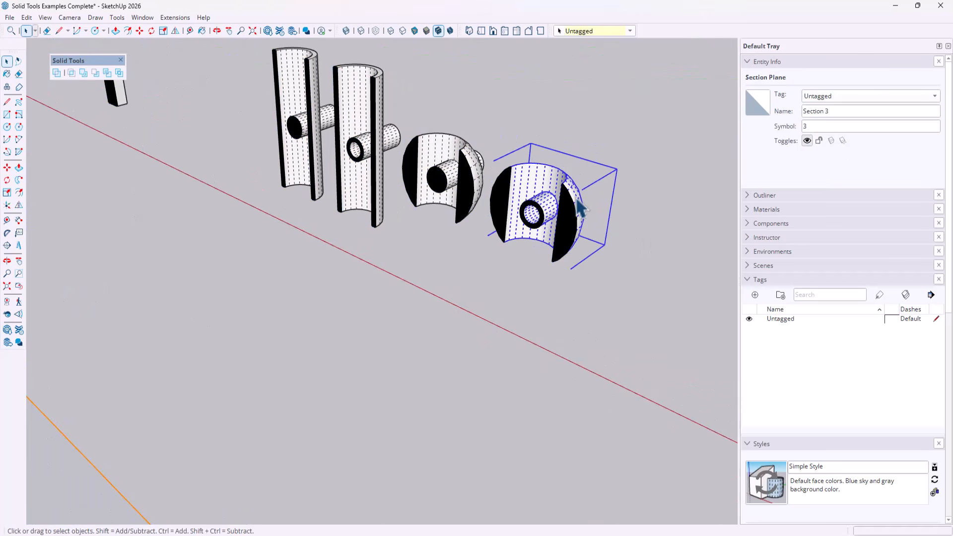
{"action": "left_click", "coordinate": [475, 169]}
{"action": "scroll", "coordinate": [471, 171], "scroll_direction": "up", "scroll_amount": 3}
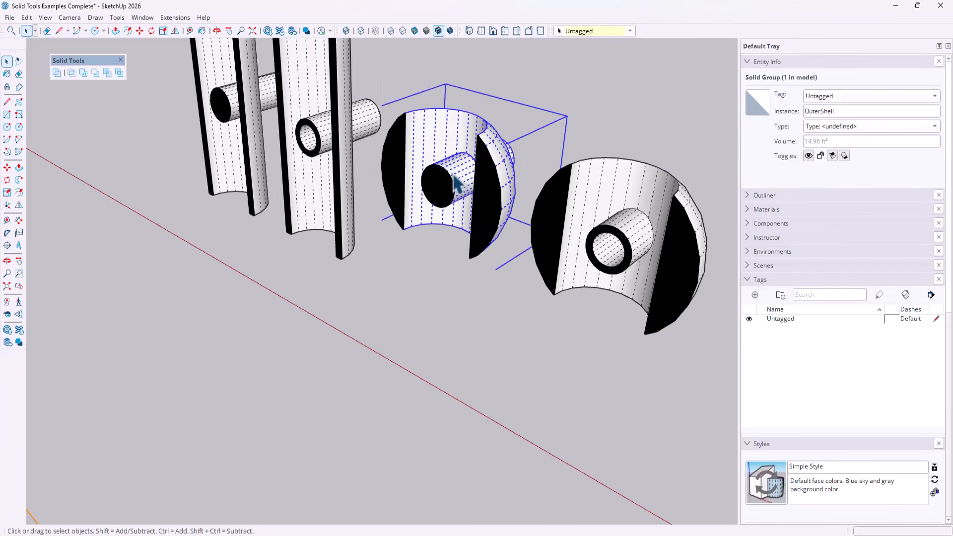
{"action": "mouse_move", "coordinate": [472, 172]}
{"action": "middle_mouse_down"}
{"action": "mouse_move", "coordinate": [540, 142]}
{"action": "mouse_move", "coordinate": [483, 175]}
{"action": "middle_mouse_up"}
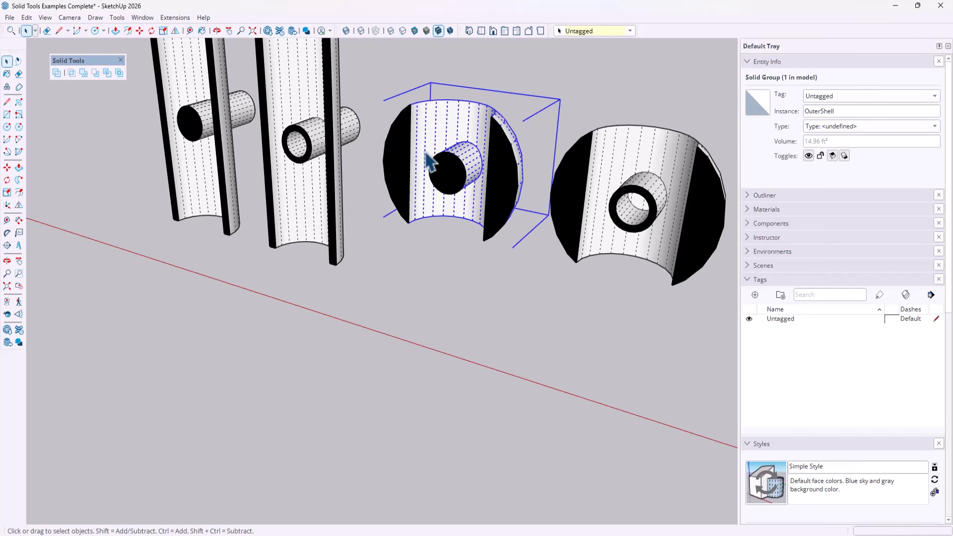
{"action": "scroll", "coordinate": [487, 225], "scroll_direction": "down", "scroll_amount": 3}
{"action": "middle_click_drag", "start_coordinate": [484, 221], "coordinate": [530, 179]}
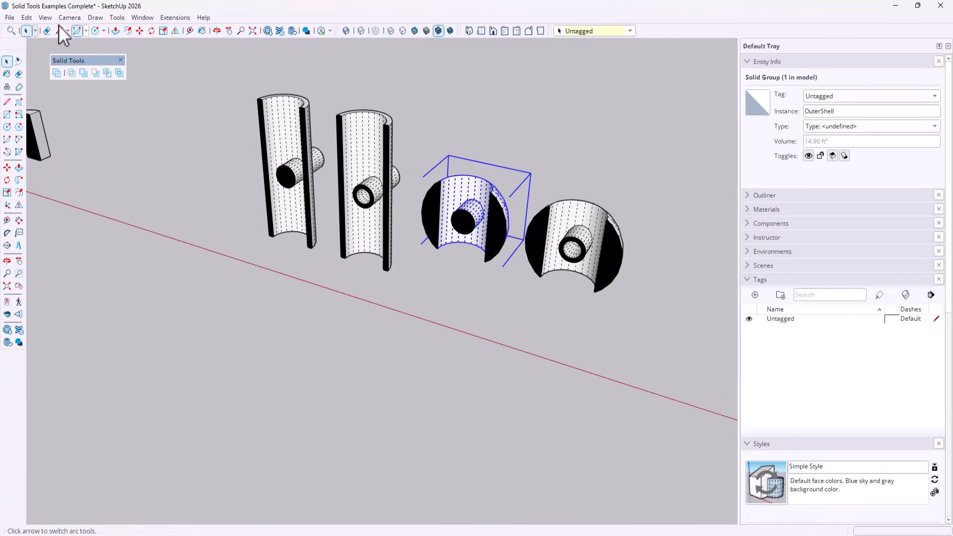
Delete the section plane and review the complete tubes and spheres above the UNION label.
{"action": "left_click", "coordinate": [44, 17]}
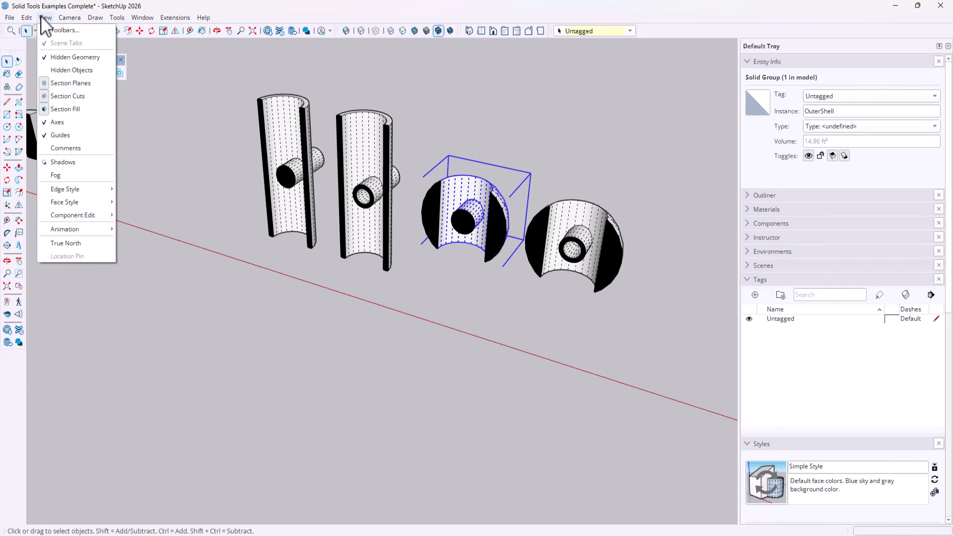
{"action": "left_click", "coordinate": [237, 206]}
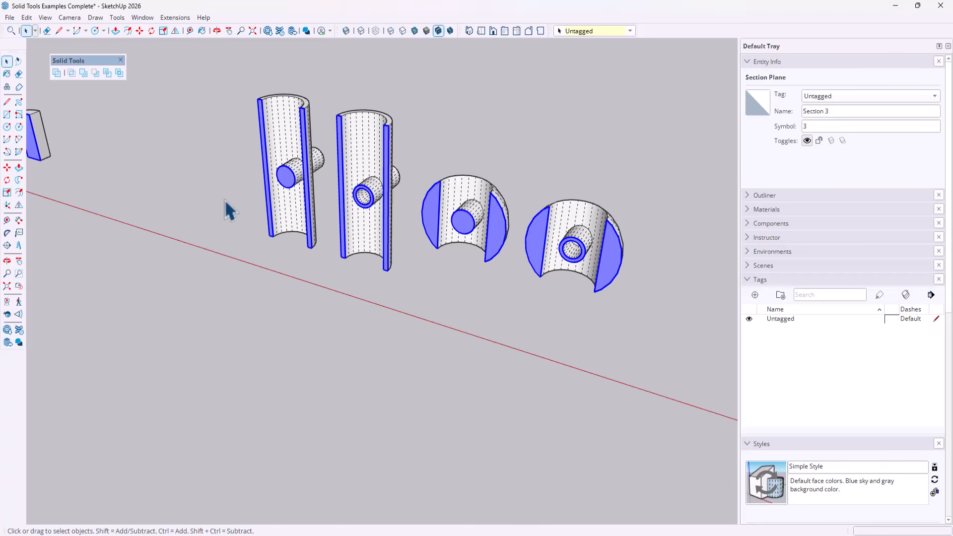
{"action": "key", "text": "Delete"}
{"action": "middle_click_drag", "start_coordinate": [389, 268], "coordinate": [365, 122]}
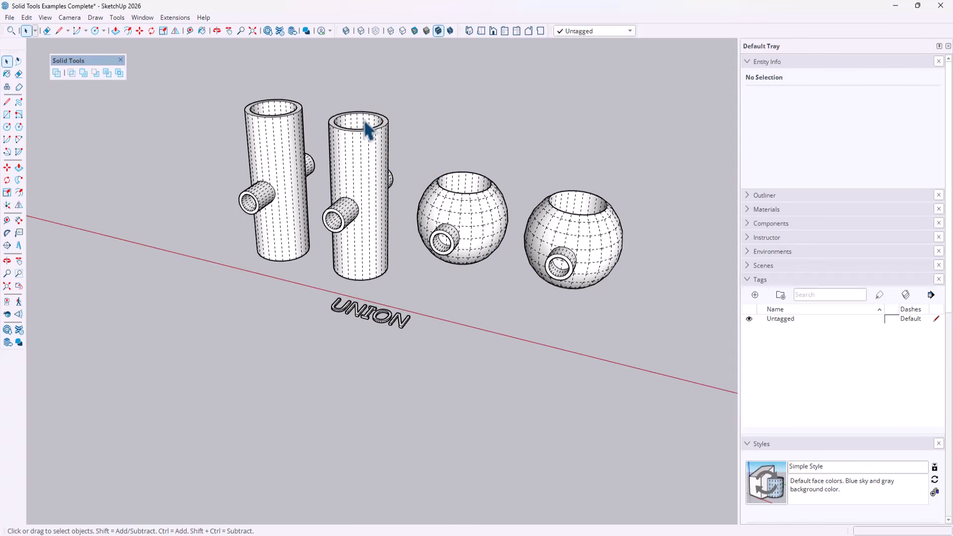
{"action": "mouse_move", "coordinate": [453, 234]}
{"action": "middle_mouse_down"}
{"action": "mouse_move", "coordinate": [453, 219]}
{"action": "mouse_move", "coordinate": [456, 233]}
{"action": "middle_mouse_up"}
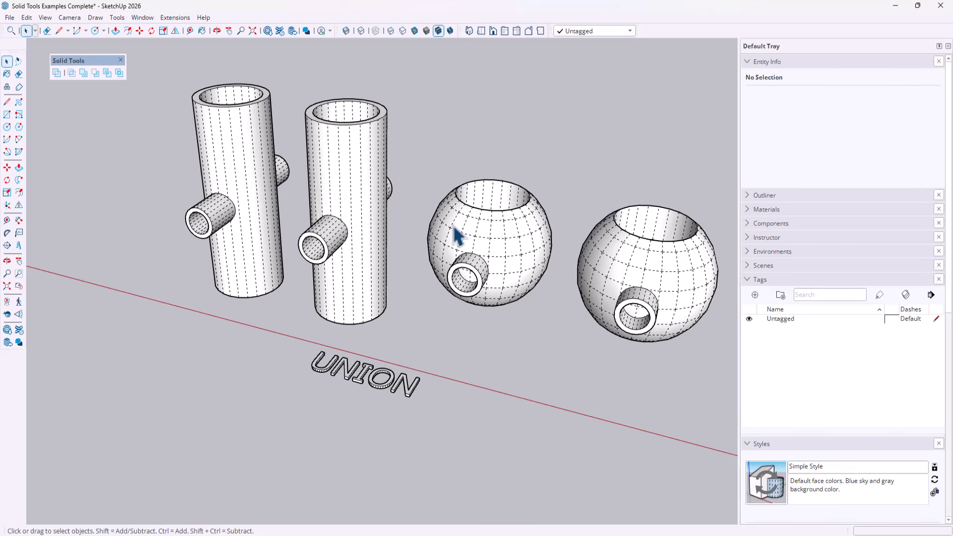
{"action": "mouse_move", "coordinate": [373, 206]}
{"action": "middle_mouse_down"}
{"action": "mouse_move", "coordinate": [362, 202]}
{"action": "mouse_move", "coordinate": [386, 216]}
{"action": "middle_mouse_up"}
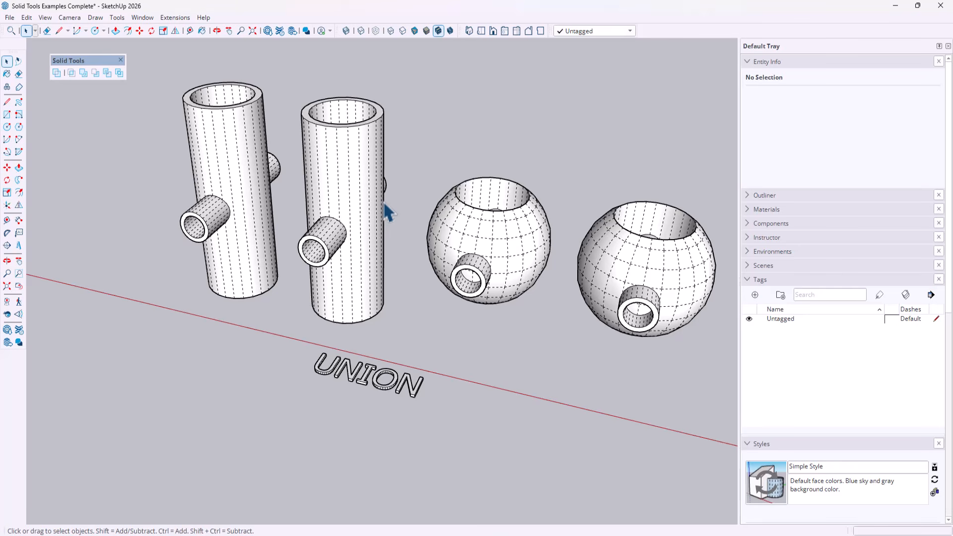
Bring the SUBTRACT example into view and select the long chamfered block above the first box.
{"action": "middle_click_drag", "start_coordinate": [294, 203], "coordinate": [246, 164]}
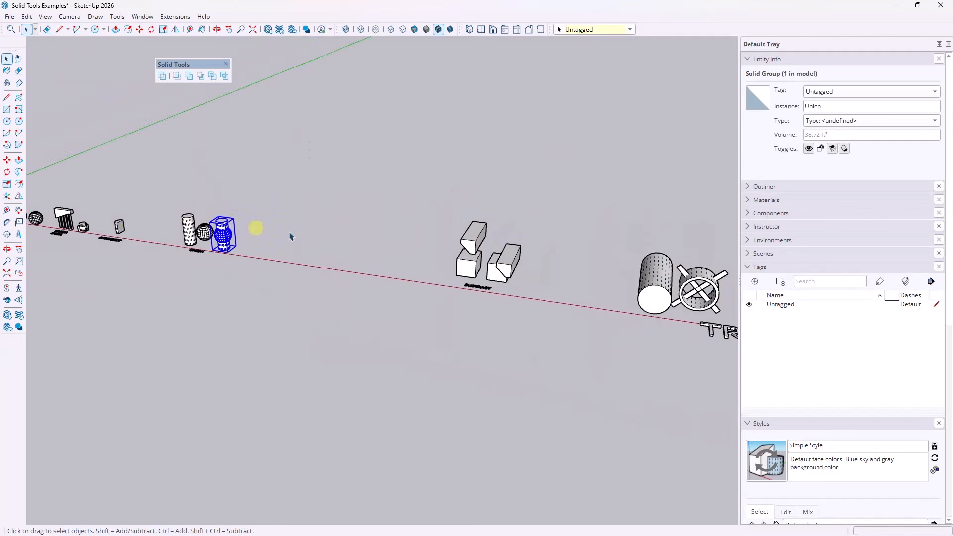
{"action": "scroll", "coordinate": [502, 259], "scroll_direction": "up", "scroll_amount": 5}
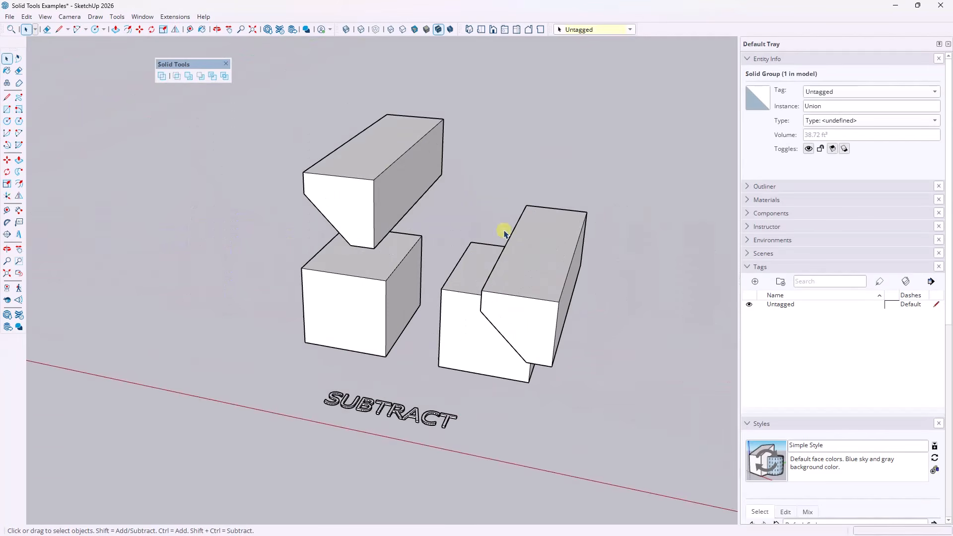
{"action": "middle_click_drag", "start_coordinate": [500, 244], "coordinate": [441, 252]}
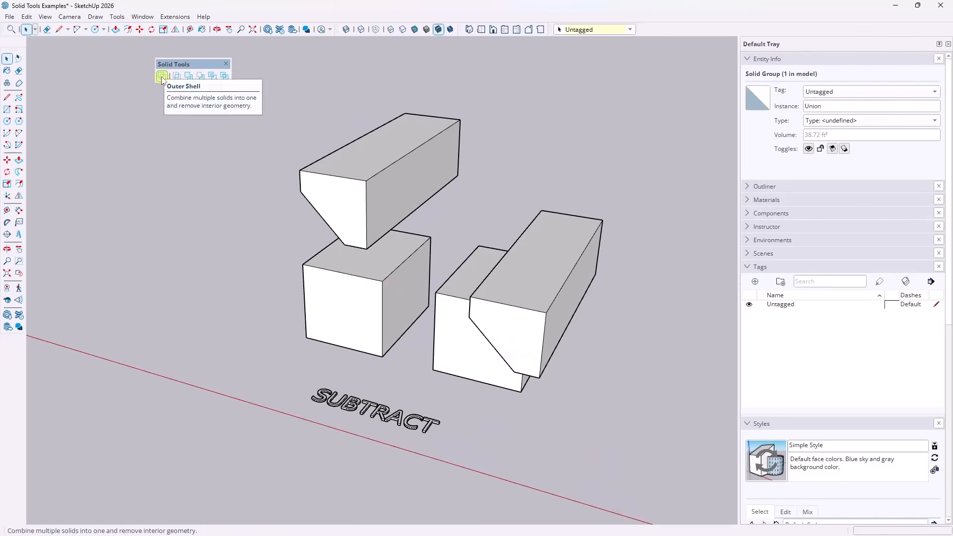
{"action": "left_click", "coordinate": [379, 223]}
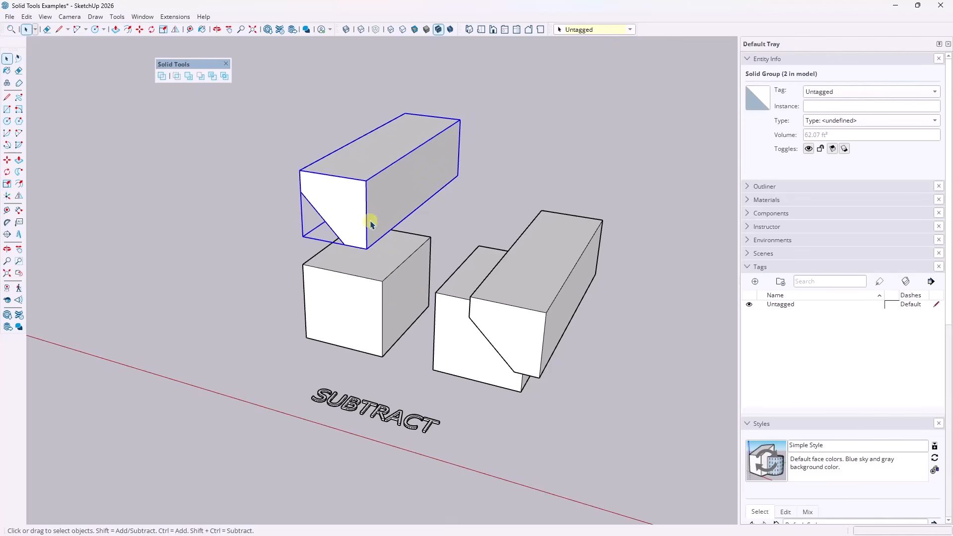
{"action": "middle_click_drag", "start_coordinate": [372, 224], "coordinate": [393, 225]}
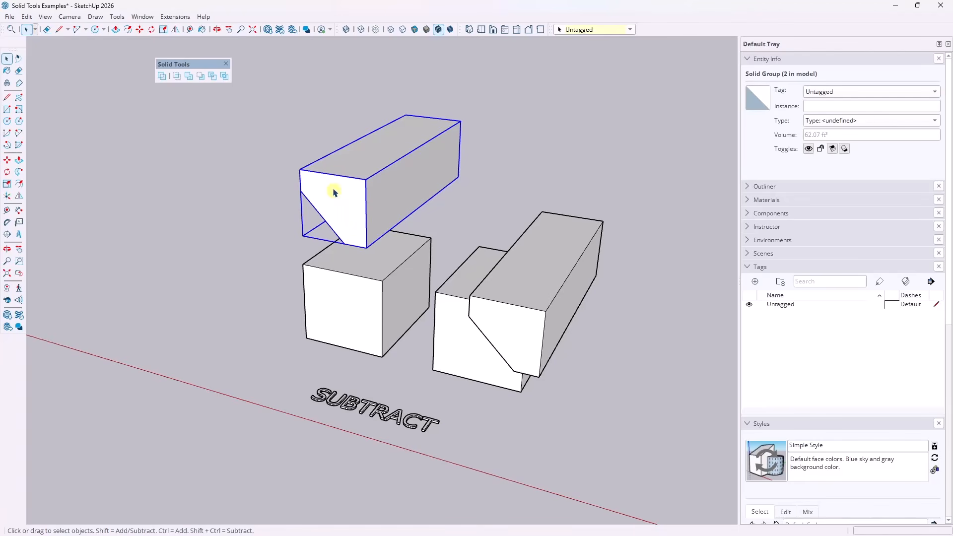
Move the selected chamfered block straight down so it overlaps the upper part of the first box.
{"action": "key", "text": "m"}
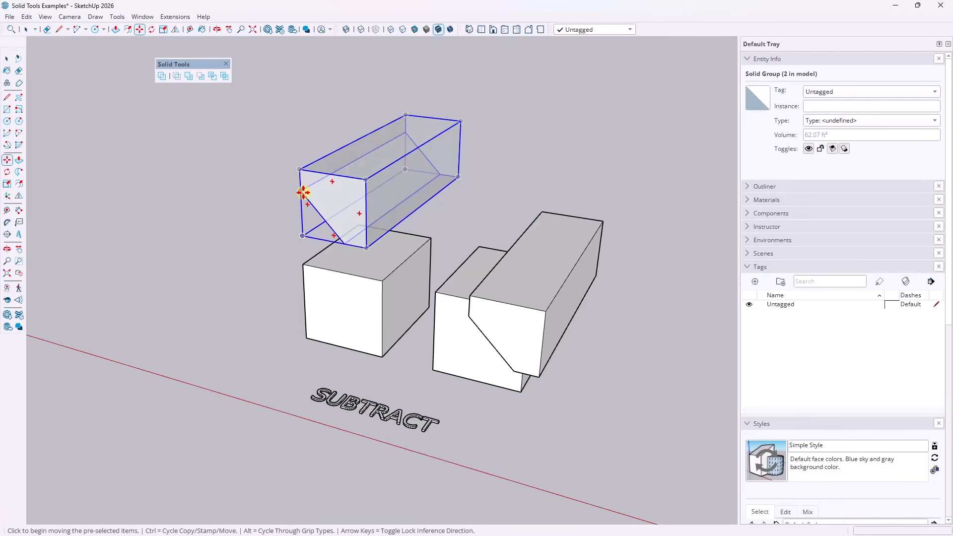
{"action": "left_click", "coordinate": [301, 192]}
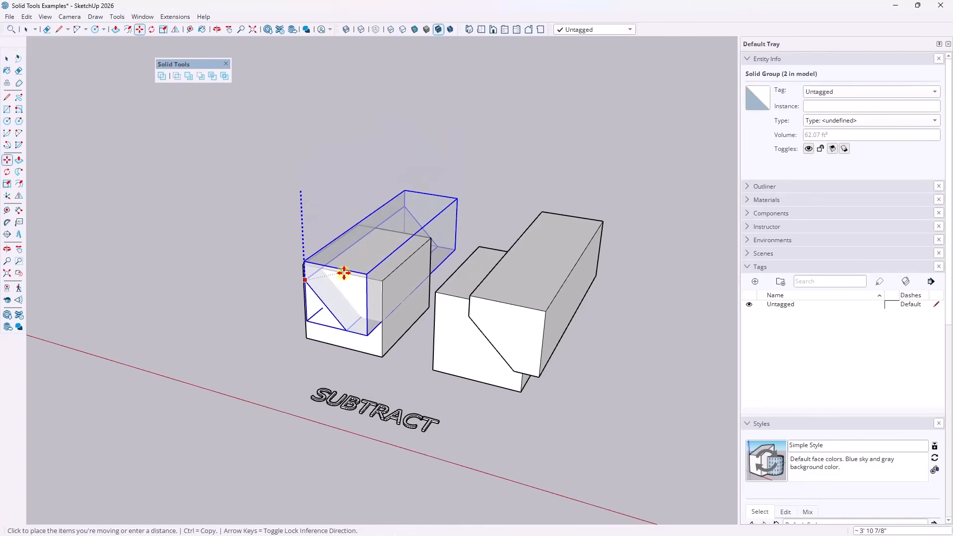
{"action": "left_click", "coordinate": [343, 273]}
{"action": "key", "text": "space"}
{"action": "left_click", "coordinate": [244, 245]}
{"action": "middle_click_drag", "start_coordinate": [327, 238], "coordinate": [365, 292]}
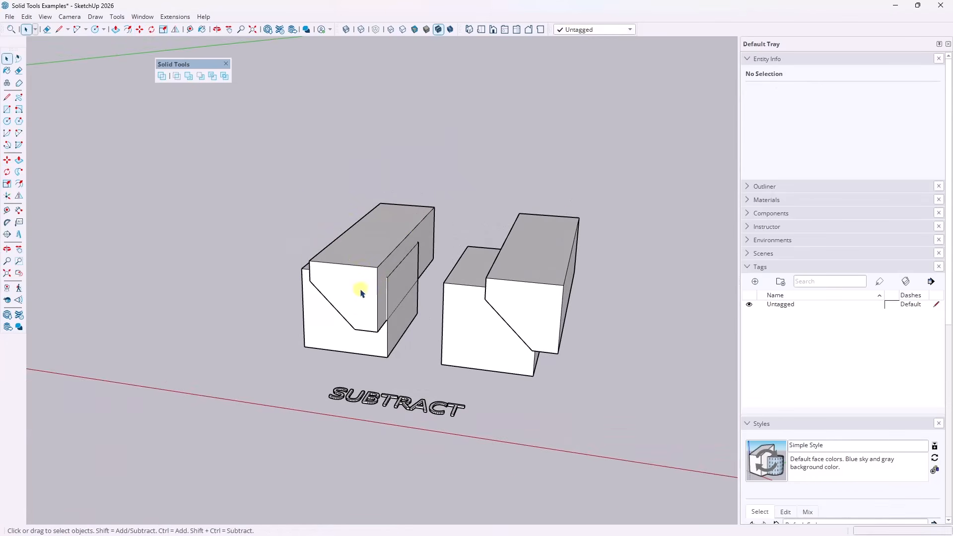
{"action": "scroll", "coordinate": [365, 296], "scroll_direction": "up", "scroll_amount": 3}
Shift the lowered chamfered block sideways along the red axis until its side lines up with the first box's side face.
{"action": "key", "text": "m"}
{"action": "left_click", "coordinate": [364, 276]}
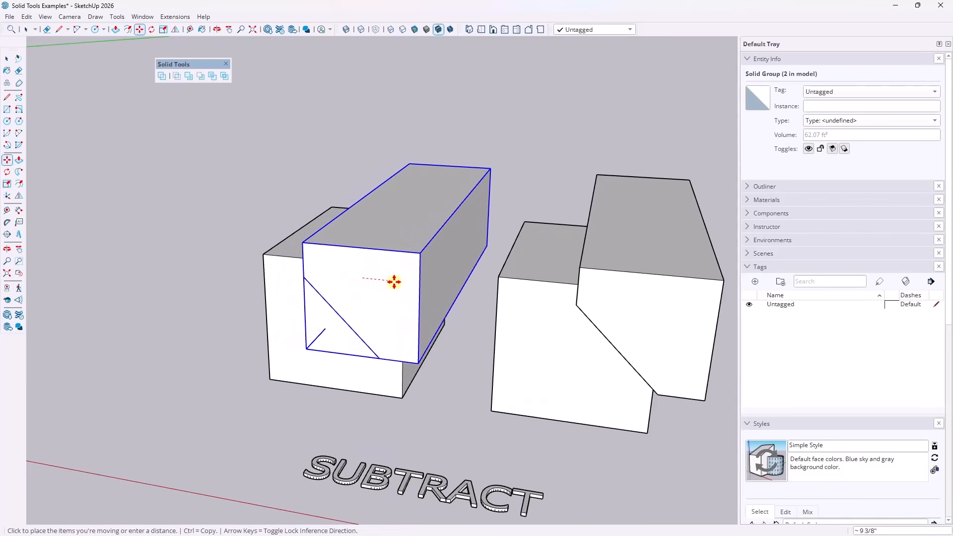
{"action": "left_click", "coordinate": [392, 280]}
{"action": "key", "text": "space"}
{"action": "middle_click_drag", "start_coordinate": [434, 287], "coordinate": [396, 275]}
{"action": "scroll", "coordinate": [402, 275], "scroll_direction": "up", "scroll_amount": 5}
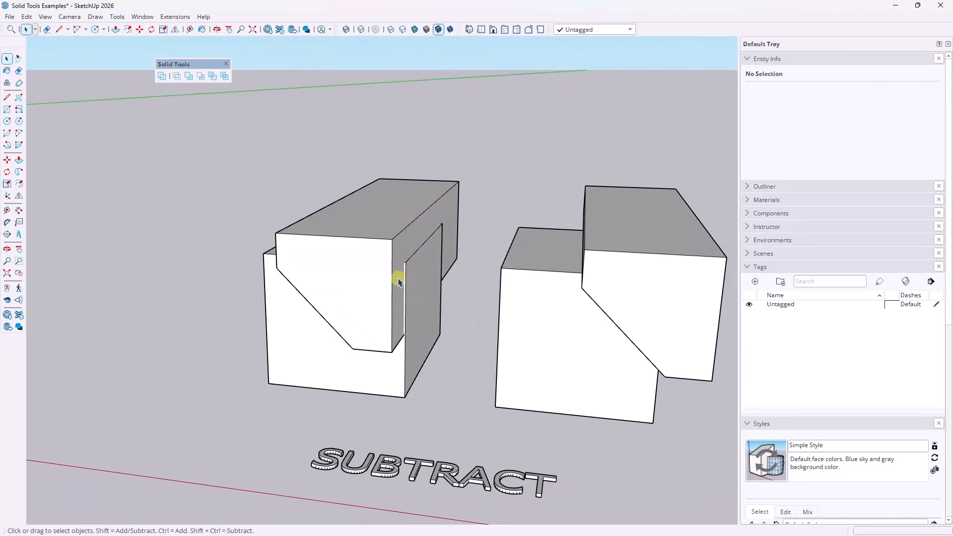
{"action": "key", "text": "m"}
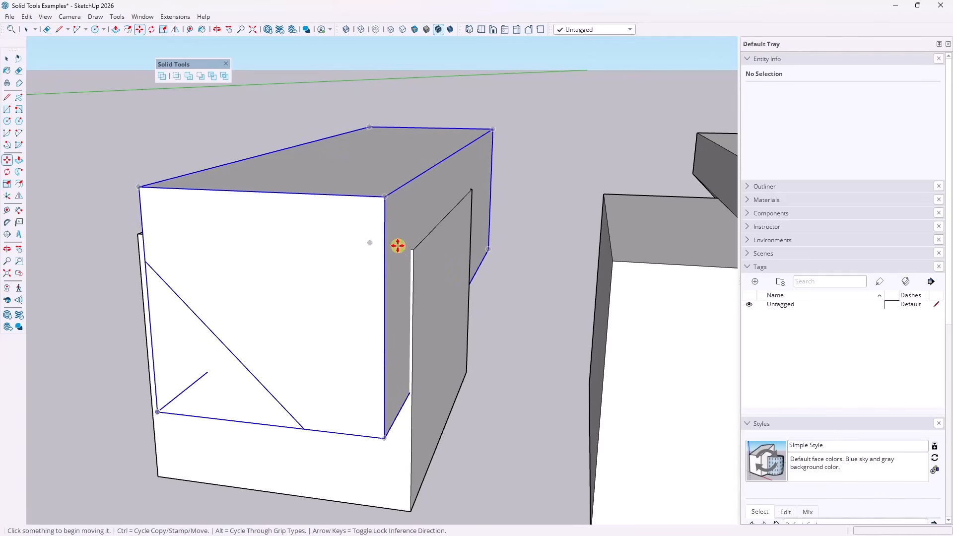
{"action": "left_click", "coordinate": [397, 245]}
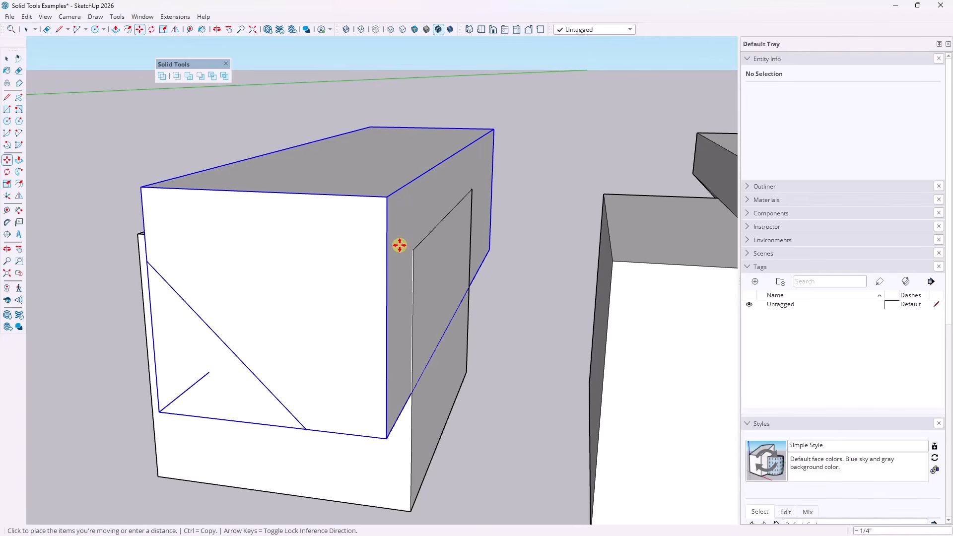
{"action": "left_click", "coordinate": [412, 481]}
{"action": "key", "text": "space"}
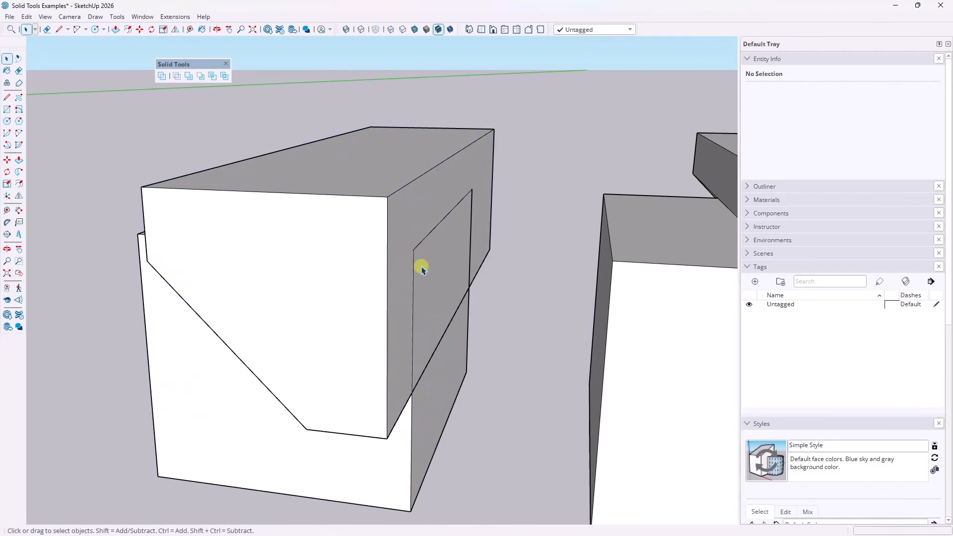
Try subtracting the chamfered block from the first box and undo the cut.
{"action": "left_click", "coordinate": [400, 264]}
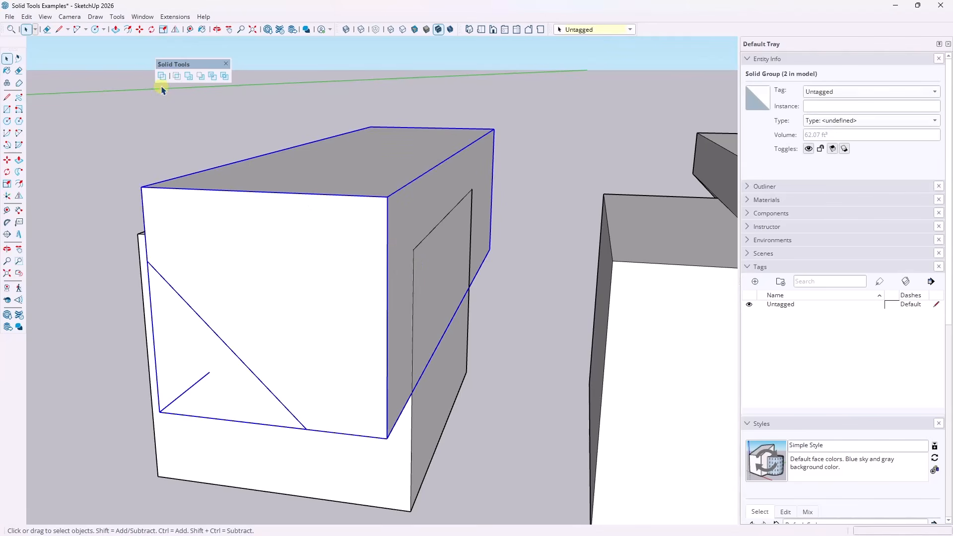
{"action": "left_click", "coordinate": [200, 75]}
{"action": "left_click", "coordinate": [303, 451]}
{"action": "middle_click_drag", "start_coordinate": [305, 451], "coordinate": [396, 337]}
{"action": "key", "text": "ctrl+z"}
Create a mirrored copy of the second chamfered block with Flip, placing the red mirror plane on the block's inner edge.
{"action": "scroll", "coordinate": [309, 319], "scroll_direction": "down", "scroll_amount": 5}
{"action": "key", "text": "space"}
{"action": "left_click", "coordinate": [580, 342]}
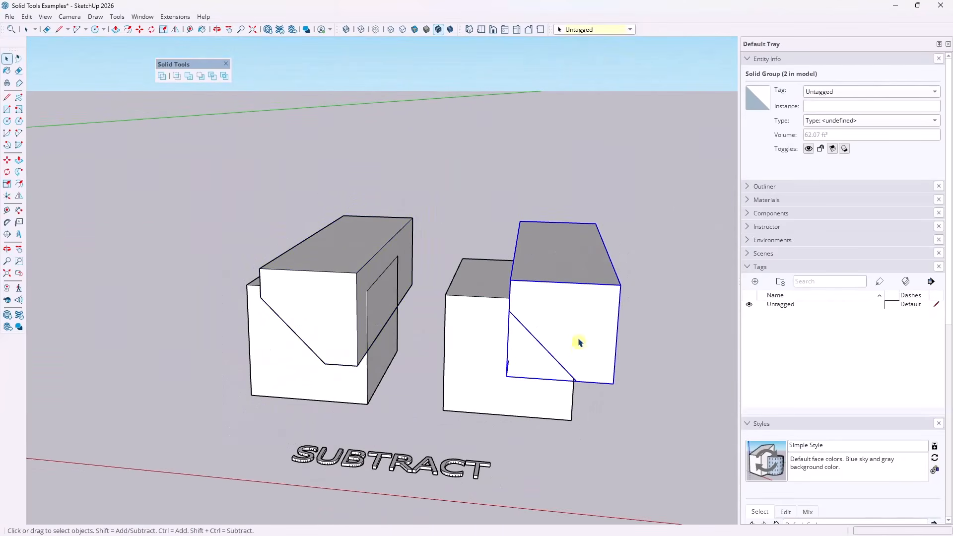
{"action": "middle_click_drag", "start_coordinate": [512, 320], "coordinate": [660, 329]}
{"action": "scroll", "coordinate": [668, 313], "scroll_direction": "up", "scroll_amount": 3}
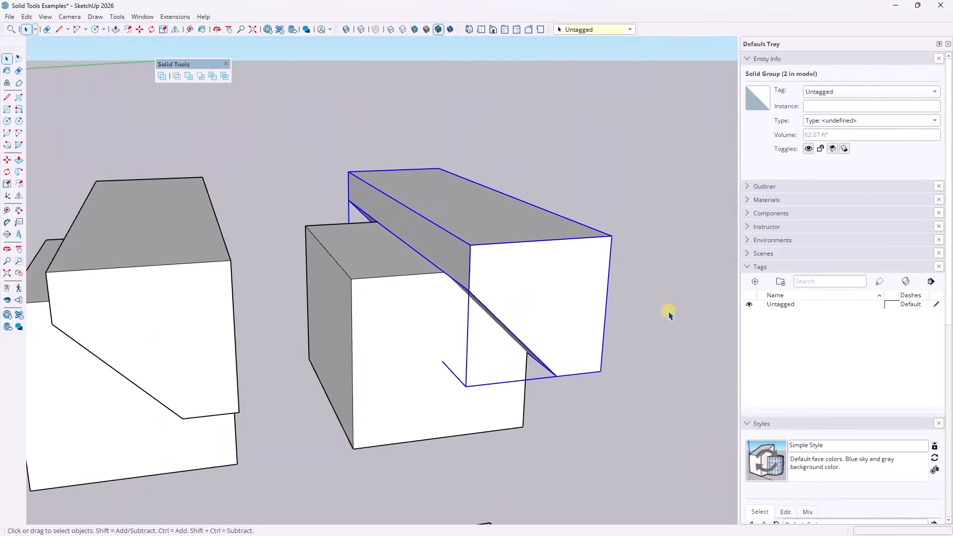
{"action": "key", "text": "shift+f"}
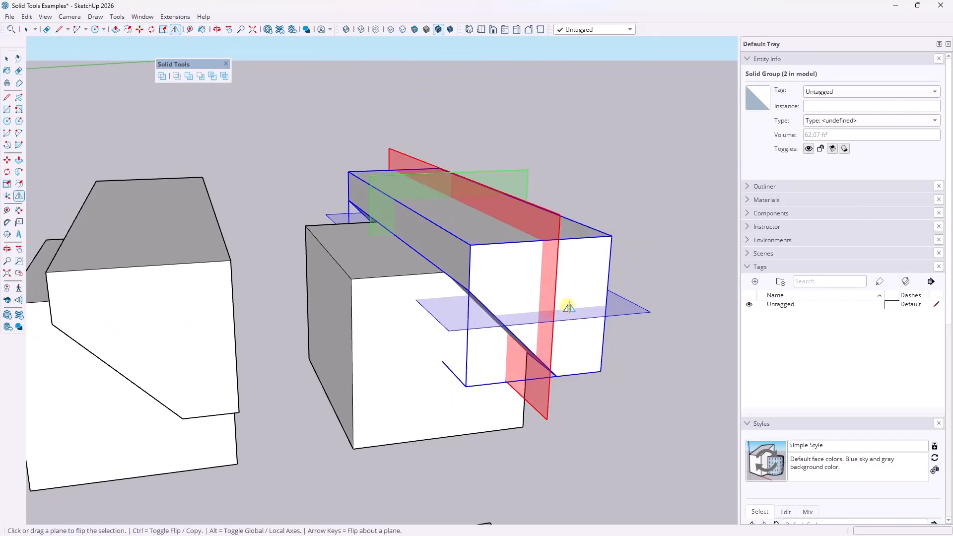
{"action": "left_click_drag", "start_coordinate": [555, 292], "coordinate": [475, 252]}
{"action": "key", "text": "ctrl"}
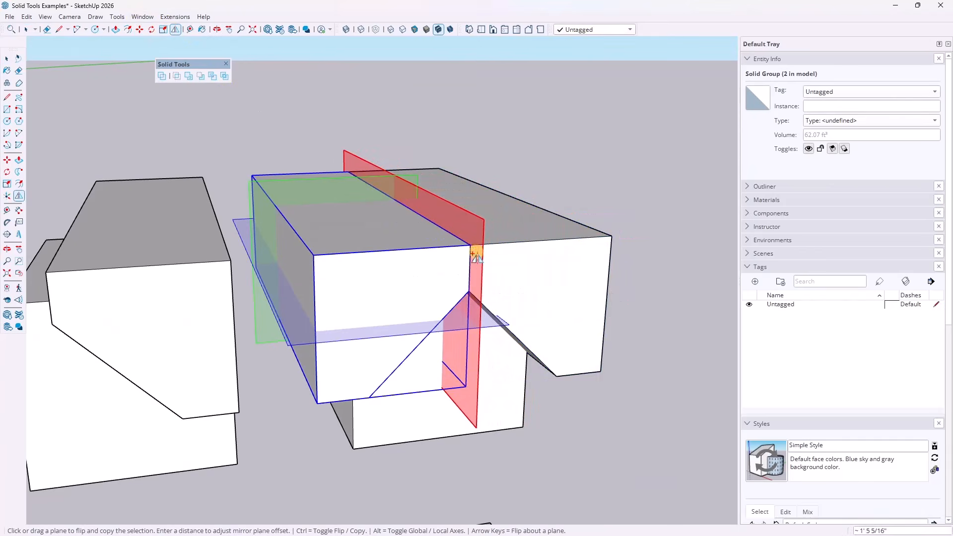
{"action": "middle_click_drag", "start_coordinate": [480, 324], "coordinate": [323, 298]}
Merge the two mirrored blocks with Outer Shell and subtract the merged solid from the second box to form a gabled top.
{"action": "key", "text": "space"}
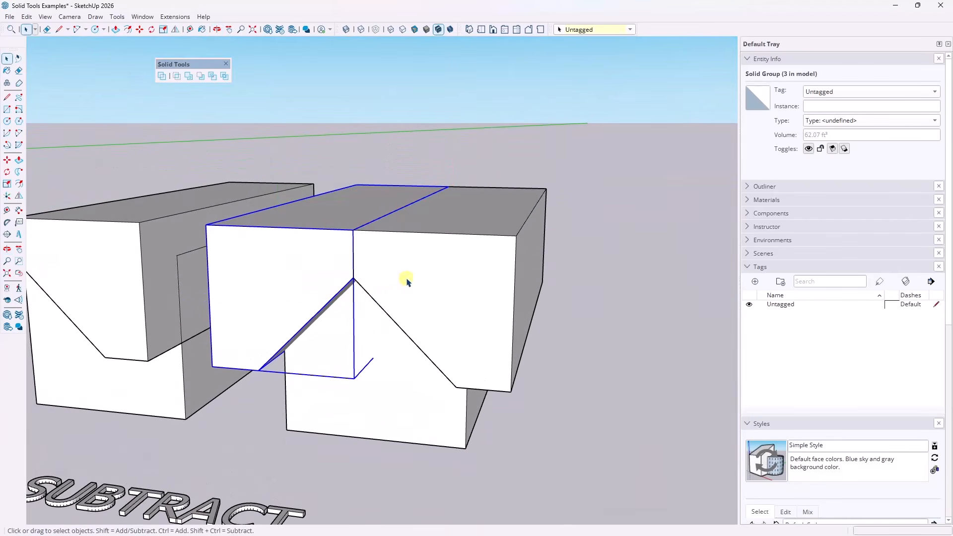
{"action": "left_click", "coordinate": [407, 282], "text": "shift"}
{"action": "left_click", "coordinate": [161, 76]}
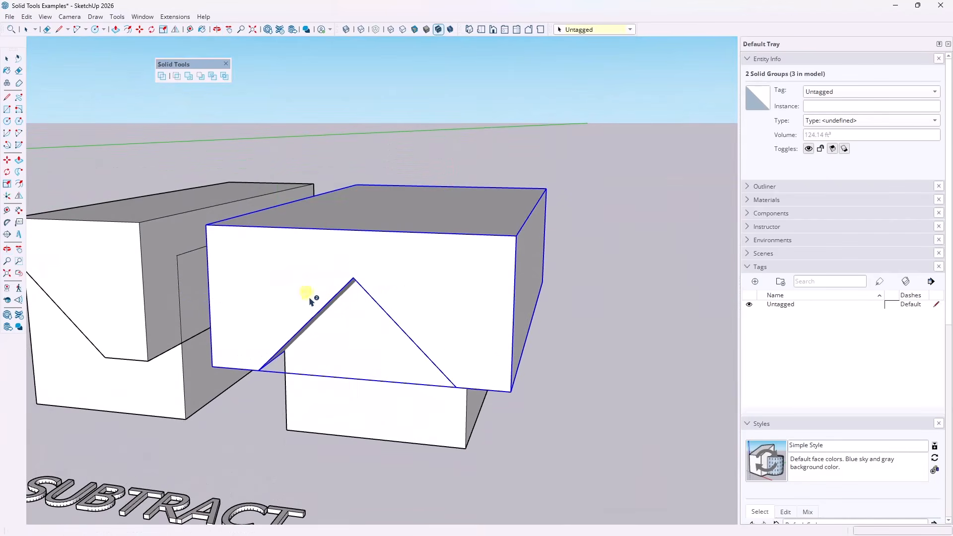
{"action": "left_click", "coordinate": [201, 76]}
{"action": "left_click", "coordinate": [341, 357]}
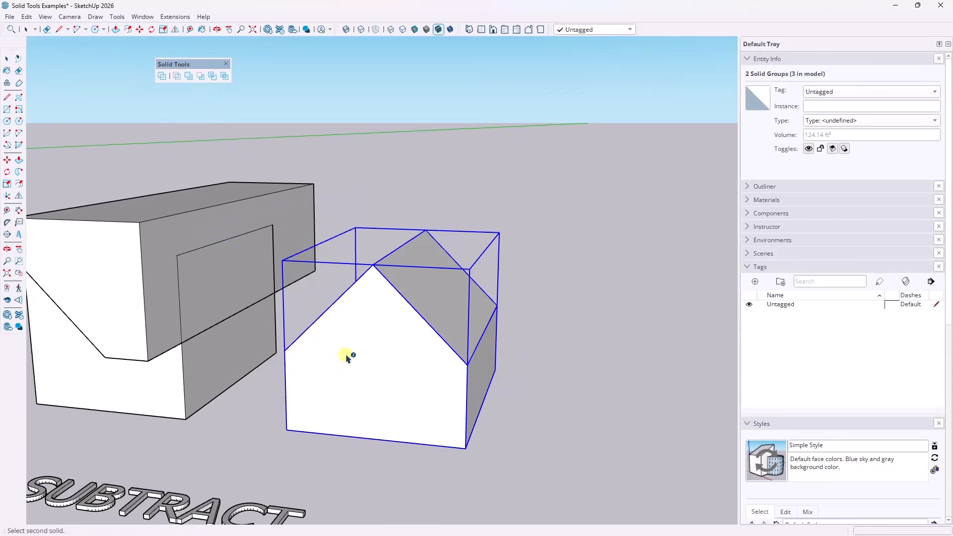
{"action": "left_click", "coordinate": [451, 292]}
{"action": "scroll", "coordinate": [398, 292], "scroll_direction": "up", "scroll_amount": 2}
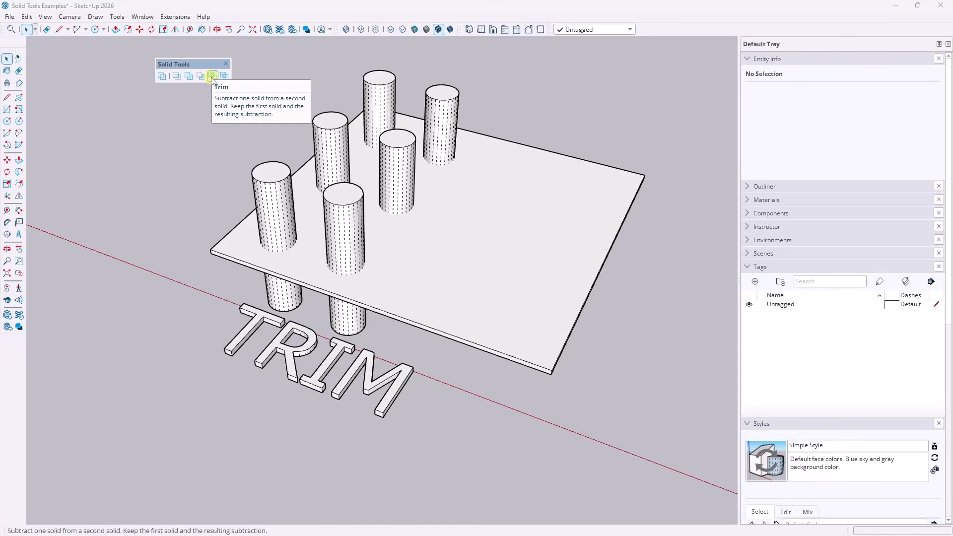
Subtract the first row of three cylinders from the plate in the TRIM example.
{"action": "left_click", "coordinate": [276, 207]}
{"action": "middle_click_drag", "start_coordinate": [276, 207], "coordinate": [287, 224]}
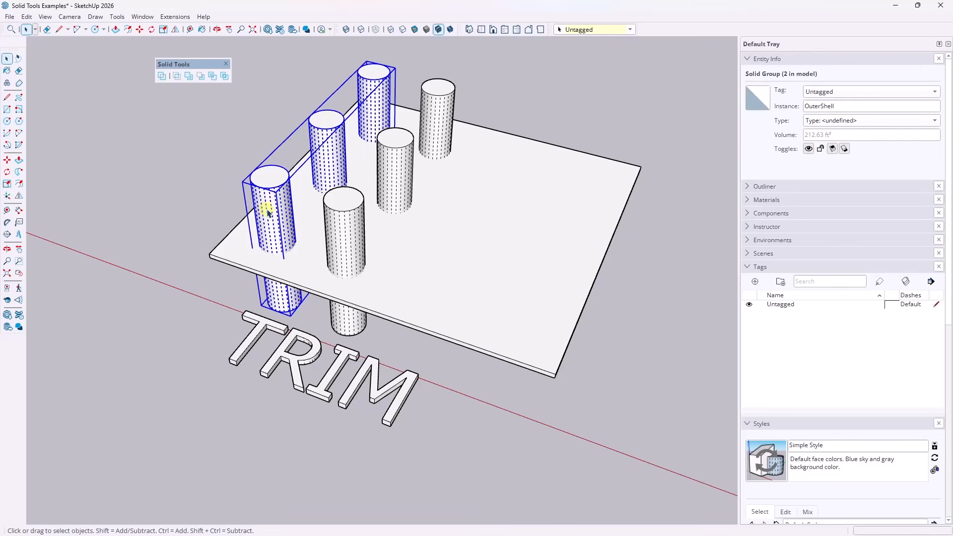
{"action": "left_click", "coordinate": [199, 78]}
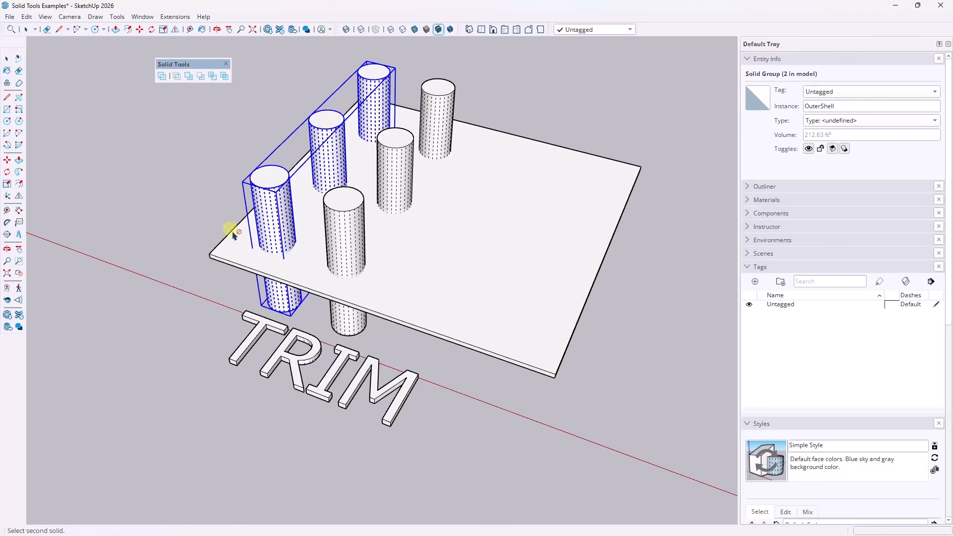
{"action": "left_click", "coordinate": [253, 254]}
Trim the plate with the second row of cylinders and move that row about 4 ft along the red axis.
{"action": "key", "text": "space"}
{"action": "left_click", "coordinate": [339, 244]}
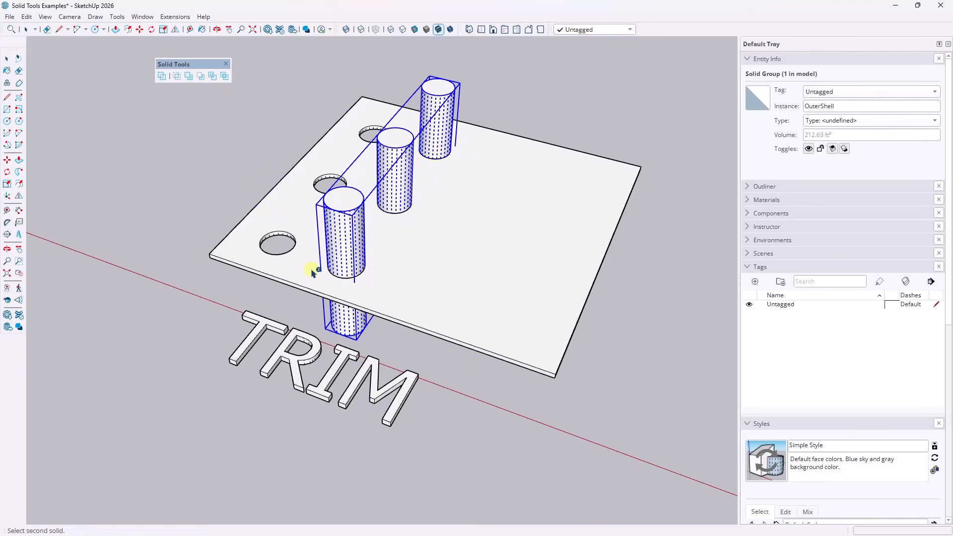
{"action": "key", "text": "m"}
{"action": "left_click", "coordinate": [346, 254]}
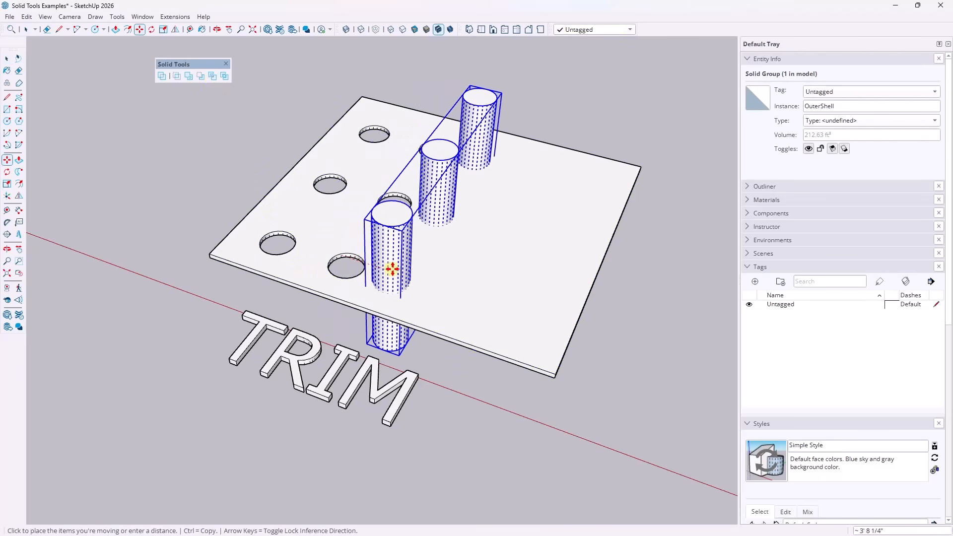
{"action": "left_click", "coordinate": [397, 271]}
Trim the third and fourth rows of holes into the plate, moving the cylinder row about 4 ft along the red axis after each.
{"action": "key", "text": "space"}
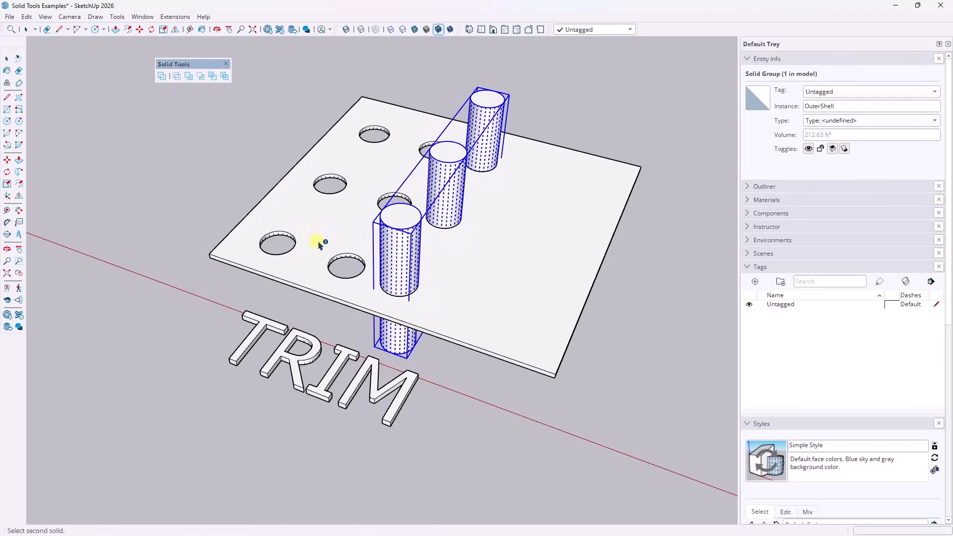
{"action": "key", "text": "m"}
{"action": "left_click", "coordinate": [400, 269]}
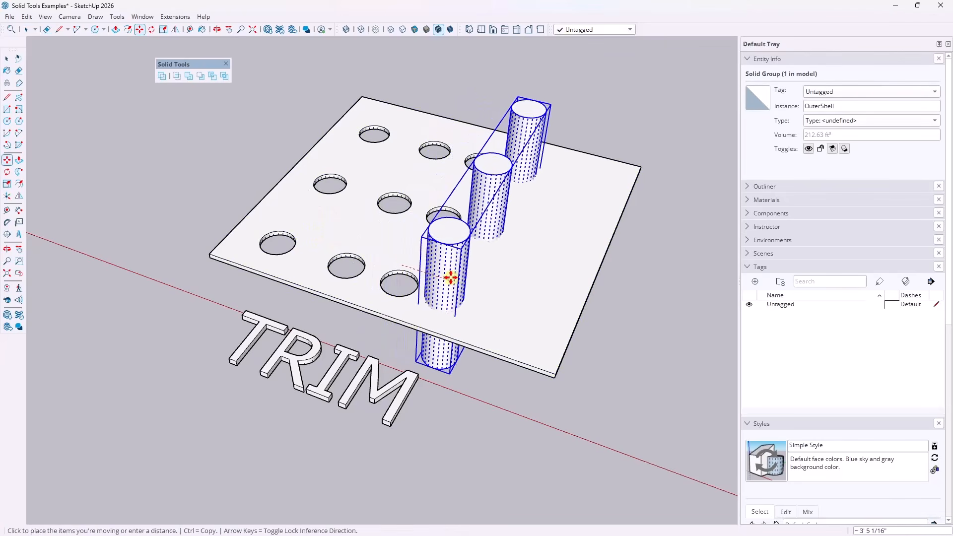
{"action": "left_click", "coordinate": [456, 280]}
{"action": "key", "text": "space"}
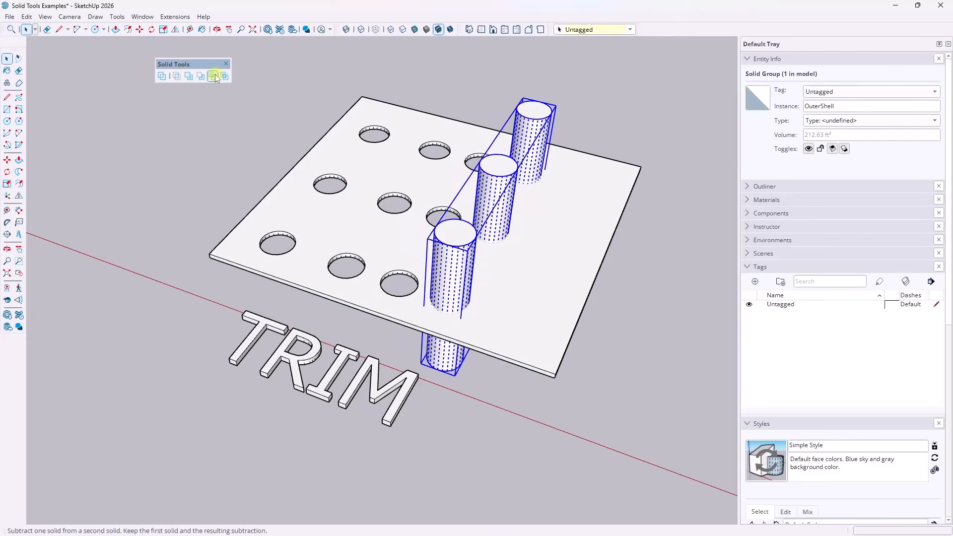
{"action": "key", "text": "m"}
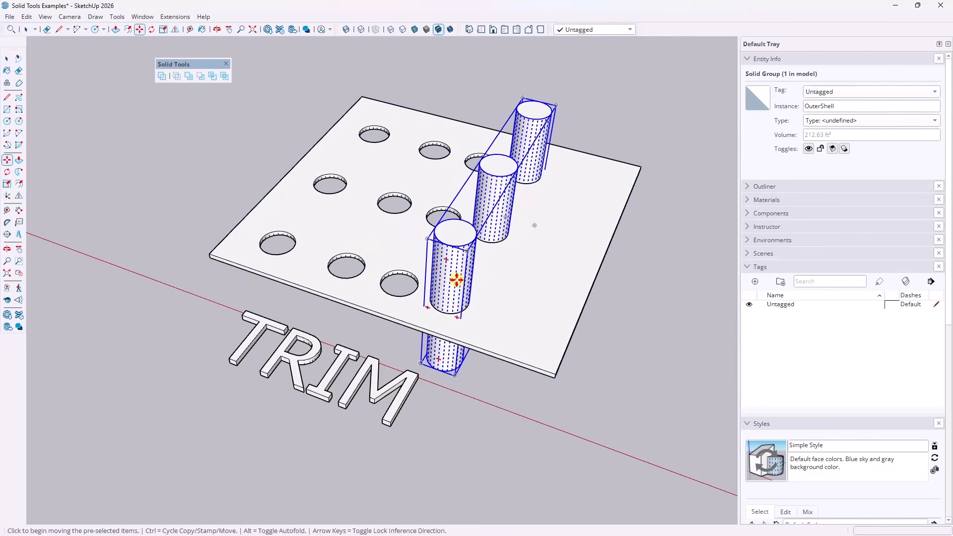
{"action": "left_click", "coordinate": [454, 278]}
{"action": "left_click", "coordinate": [512, 294]}
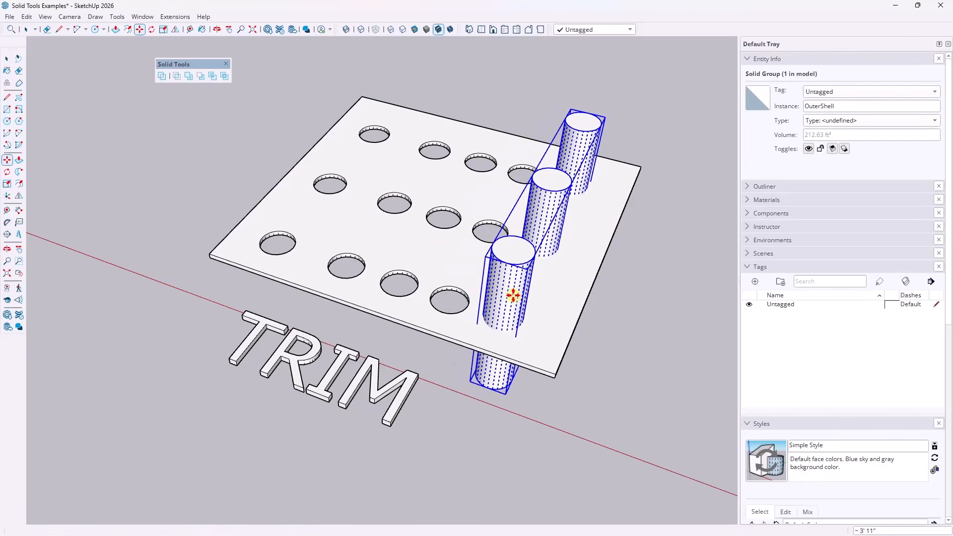
Trim the fifth row of holes into the plate and move the cylinders about 3 ft towards the plate's far edge.
{"action": "left_click", "coordinate": [212, 78]}
{"action": "left_click", "coordinate": [414, 266]}
{"action": "key", "text": "space"}
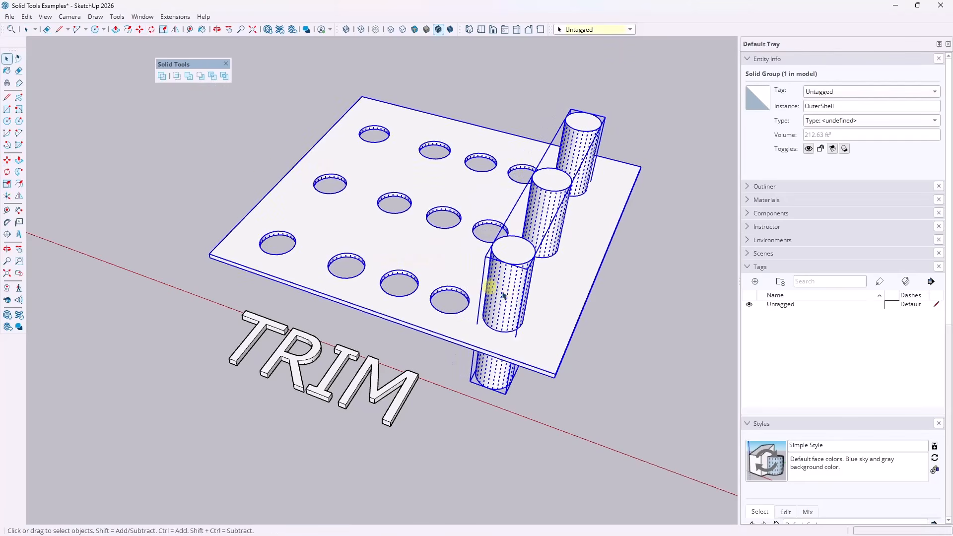
{"action": "left_click", "coordinate": [513, 298]}
{"action": "key", "text": "m"}
{"action": "left_click", "coordinate": [507, 299]}
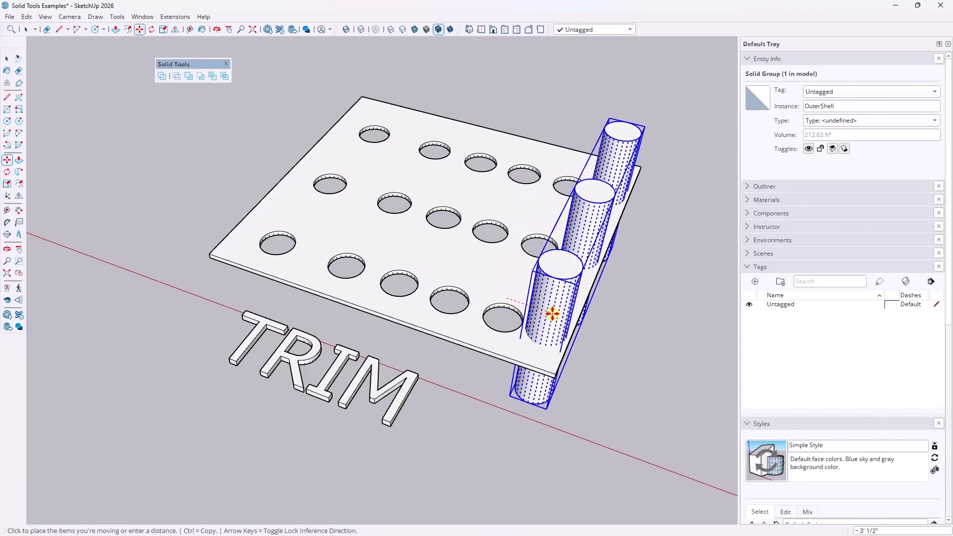
{"action": "left_click", "coordinate": [550, 313]}
Trim the sixth row of holes near the plate's far edge and clear the selection.
{"action": "key", "text": "space"}
{"action": "left_click", "coordinate": [212, 76]}
{"action": "left_click", "coordinate": [381, 239]}
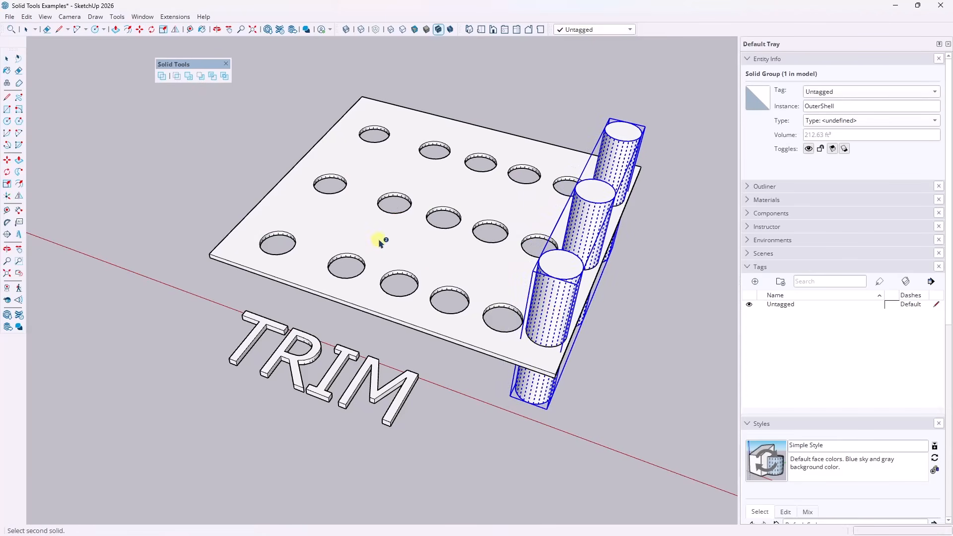
{"action": "key", "text": "space"}
{"action": "left_click", "coordinate": [710, 325]}
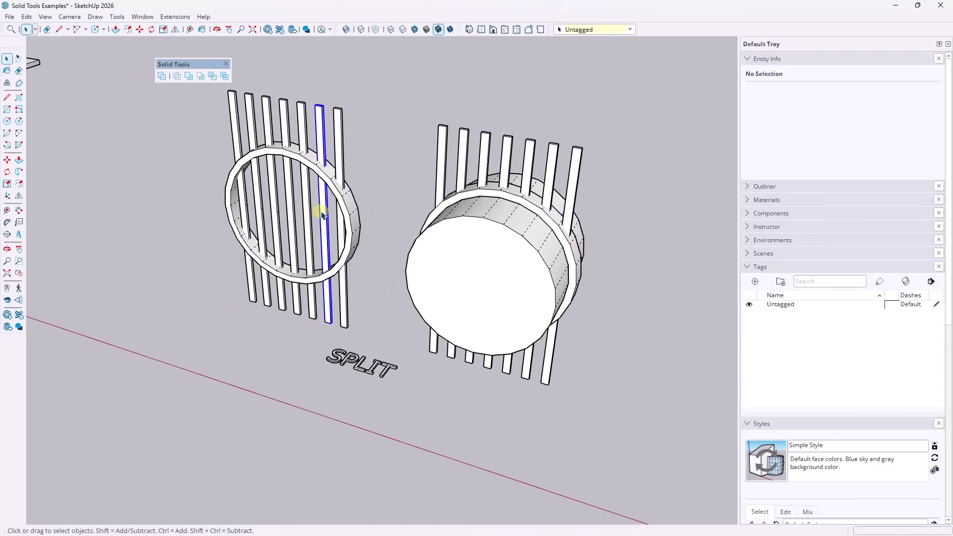
Inspect the separate bars of the first SPLIT example and the joined bars and ring of the second one.
{"action": "left_click", "coordinate": [307, 207]}
{"action": "left_click", "coordinate": [336, 108]}
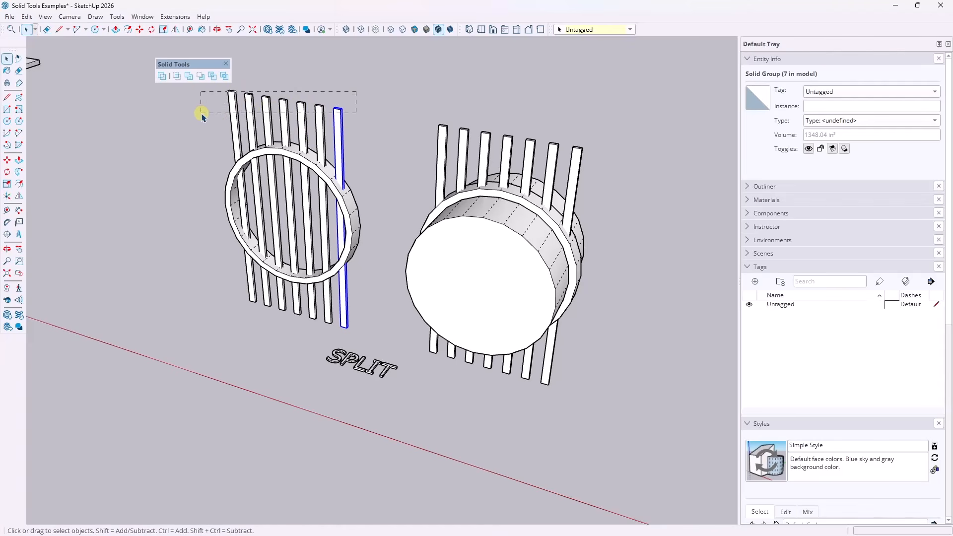
{"action": "left_click_drag", "start_coordinate": [202, 115], "coordinate": [201, 113]}
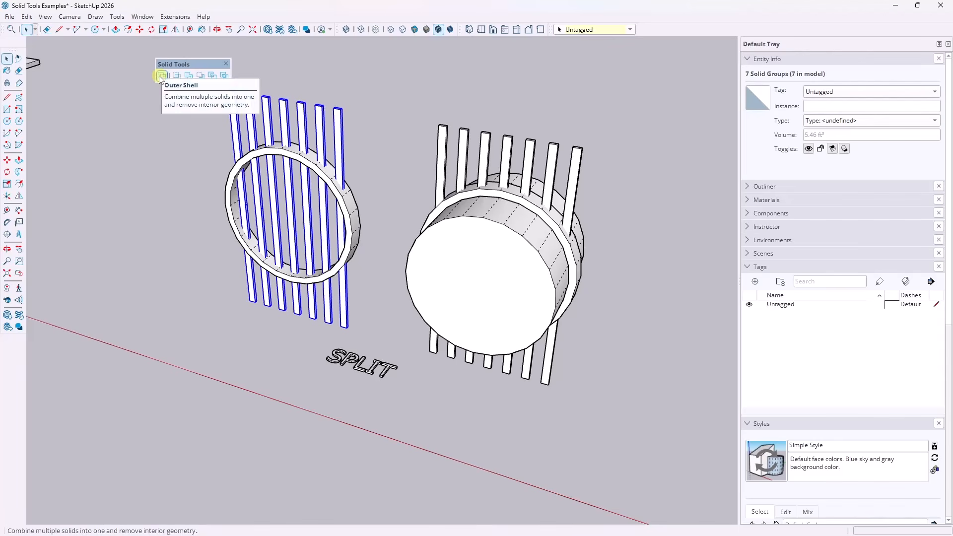
{"action": "left_click", "coordinate": [487, 158]}
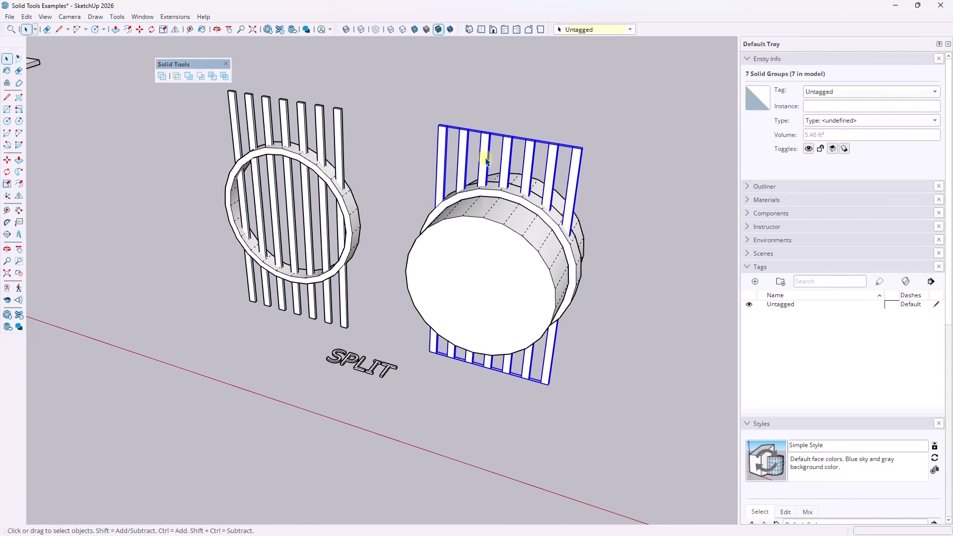
{"action": "left_click", "coordinate": [505, 164]}
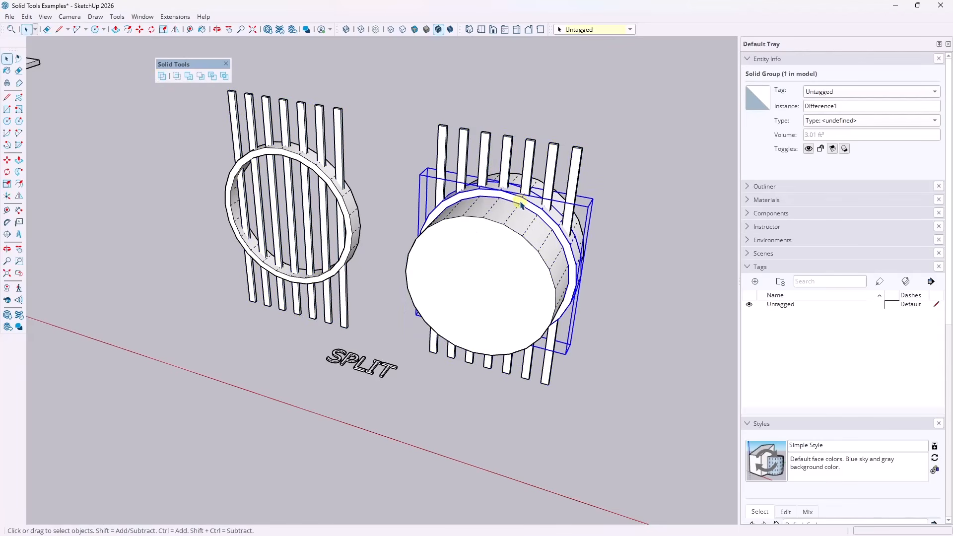
{"action": "left_click", "coordinate": [624, 239]}
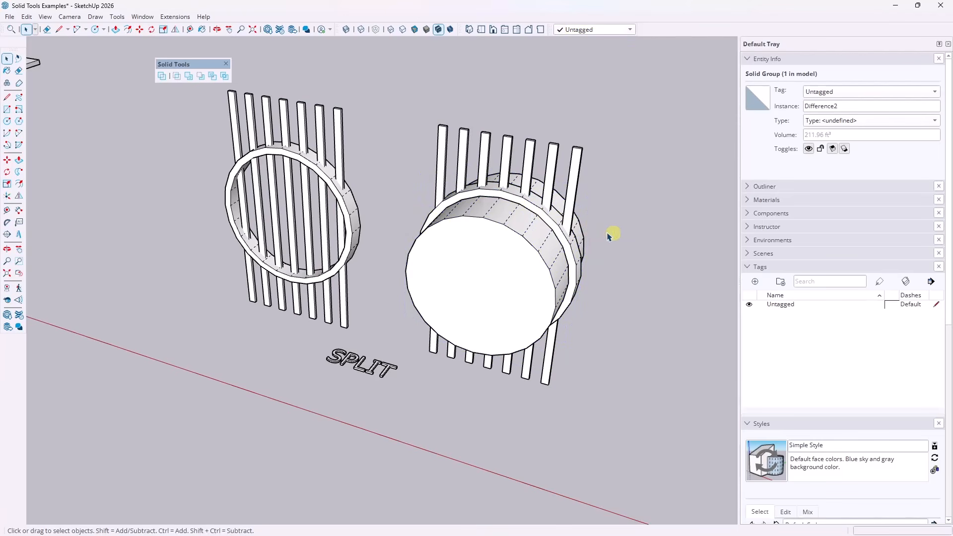
Split the large cylinder of the second SPLIT example against the group of joined bars.
{"action": "left_click", "coordinate": [225, 78]}
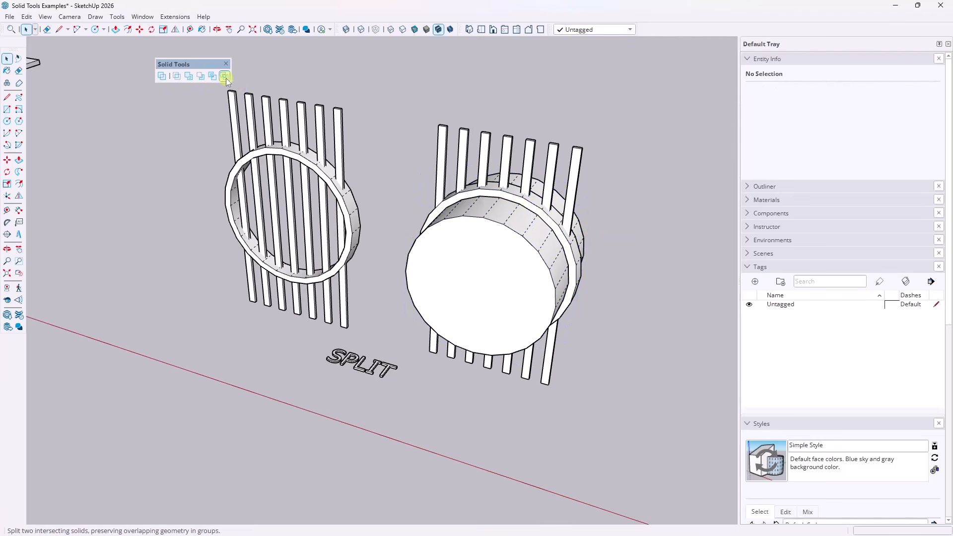
{"action": "left_click", "coordinate": [491, 262]}
{"action": "left_click", "coordinate": [495, 177]}
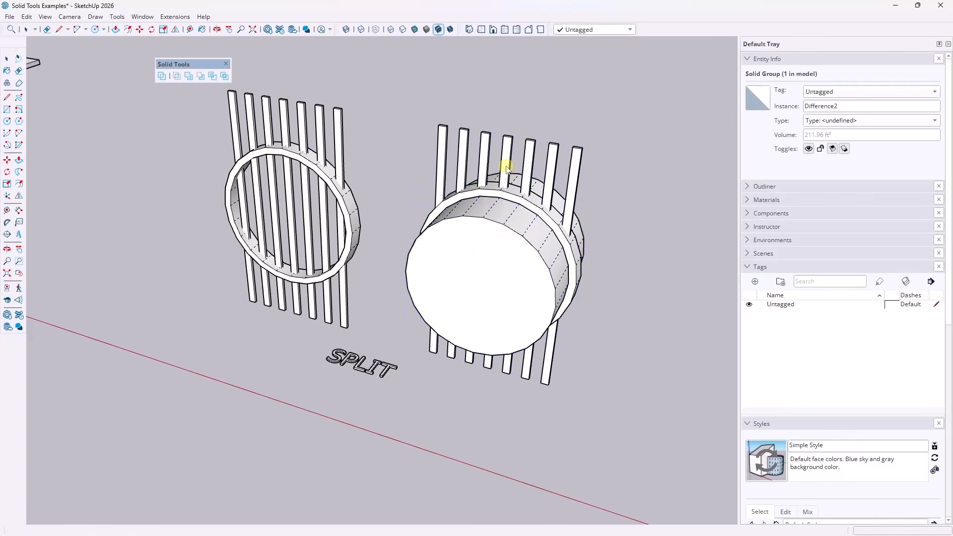
Move the slotted cylinder remainder out of the ring to beyond the first SPLIT example.
{"action": "left_click", "coordinate": [507, 253]}
{"action": "key", "text": "m"}
{"action": "left_click", "coordinate": [507, 251]}
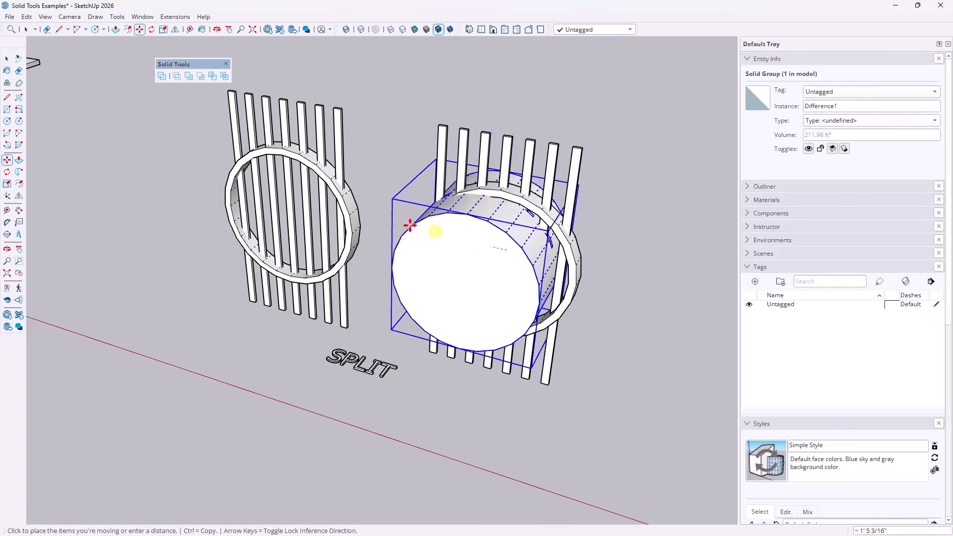
{"action": "left_click", "coordinate": [132, 171]}
{"action": "key", "text": "space"}
Erase the bar pieces outside the ring and select the intersecting bars left inside it.
{"action": "left_click", "coordinate": [479, 241]}
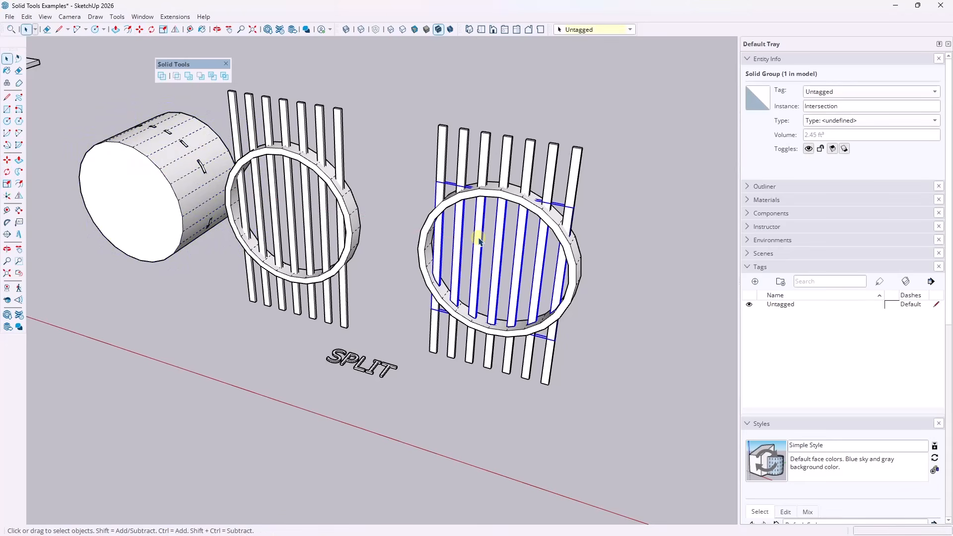
{"action": "key", "text": "e"}
{"action": "left_click", "coordinate": [546, 145]}
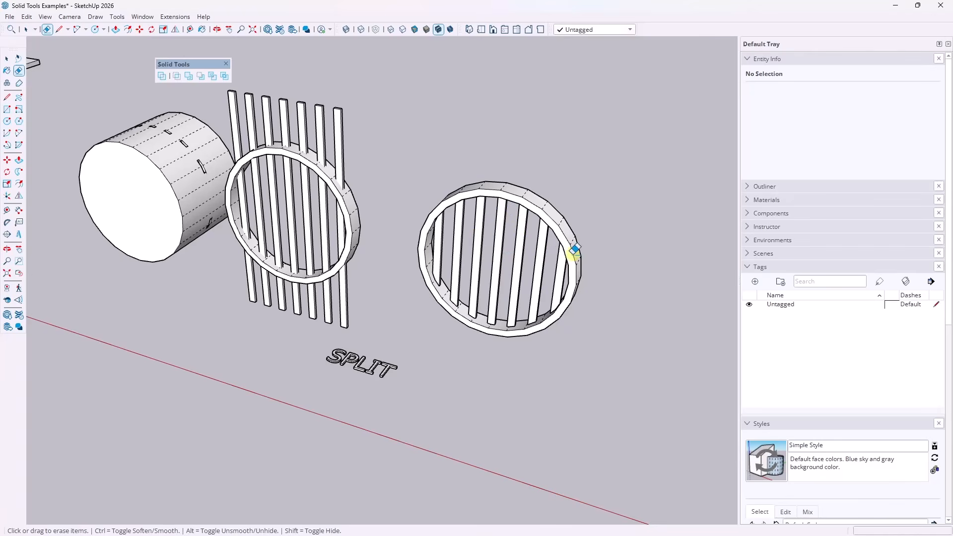
{"action": "key", "text": "space"}
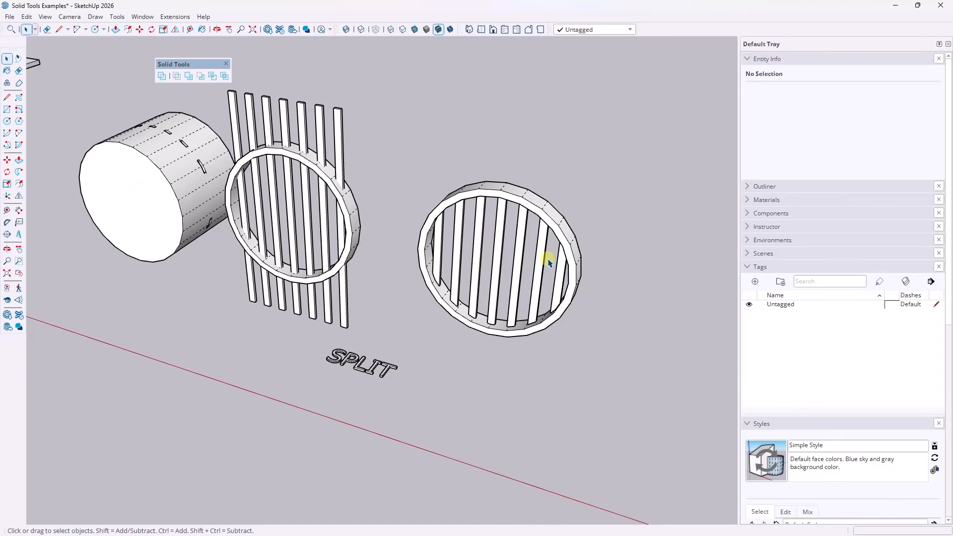
{"action": "middle_click_drag", "start_coordinate": [549, 262], "coordinate": [500, 219]}
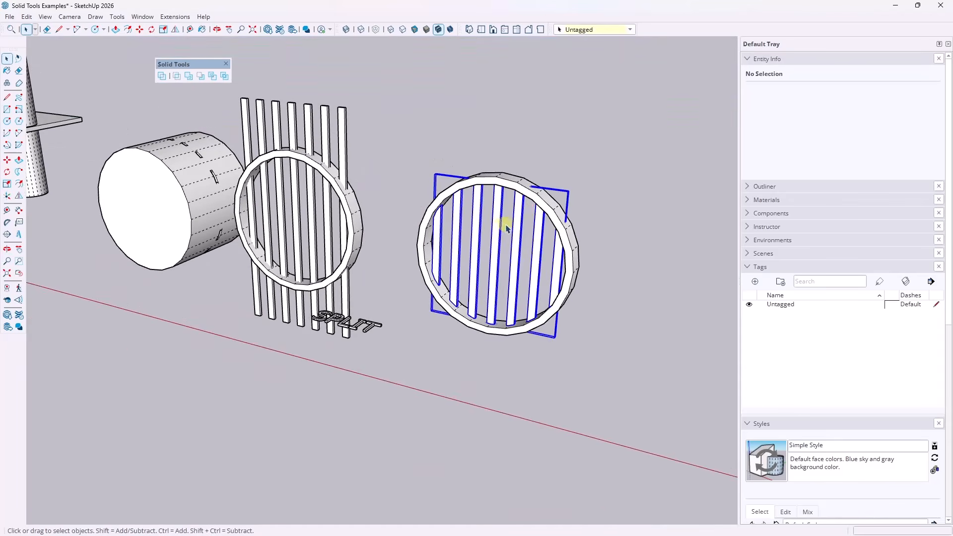
{"action": "left_click", "coordinate": [506, 228]}
{"action": "scroll", "coordinate": [505, 228], "scroll_direction": "down", "scroll_amount": 2}
{"action": "scroll", "coordinate": [508, 237], "scroll_direction": "up", "scroll_amount": 2}
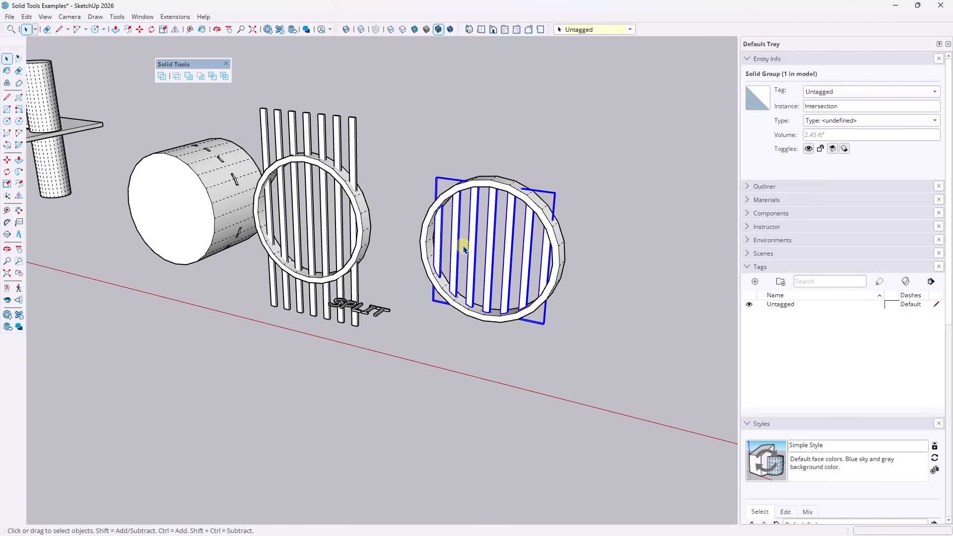
Draw a sloped line across the stud wall from partway up the first stud to near the top of the last one.
{"action": "scroll", "coordinate": [330, 195], "scroll_direction": "down", "scroll_amount": 7}
{"action": "scroll", "coordinate": [626, 206], "scroll_direction": "up", "scroll_amount": 4}
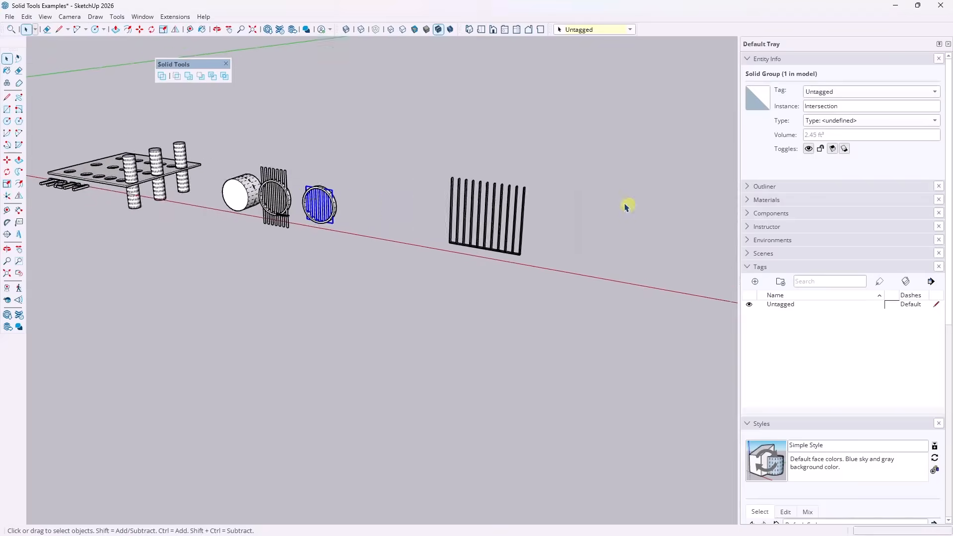
{"action": "scroll", "coordinate": [457, 191], "scroll_direction": "up", "scroll_amount": 2}
{"action": "scroll", "coordinate": [490, 175], "scroll_direction": "down", "scroll_amount": 3}
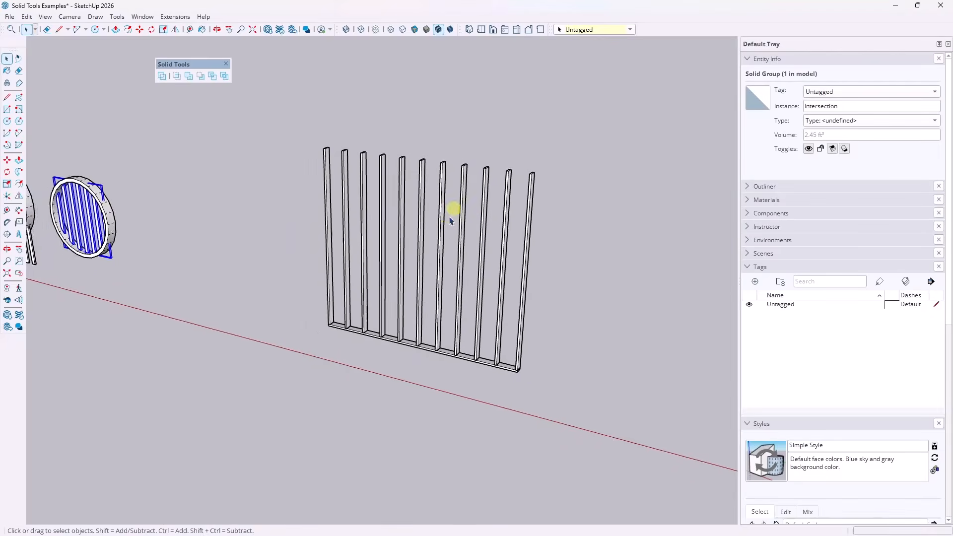
{"action": "middle_click_drag", "start_coordinate": [454, 209], "coordinate": [518, 200]}
{"action": "scroll", "coordinate": [455, 210], "scroll_direction": "up", "scroll_amount": 3}
{"action": "scroll", "coordinate": [518, 211], "scroll_direction": "down", "scroll_amount": 2}
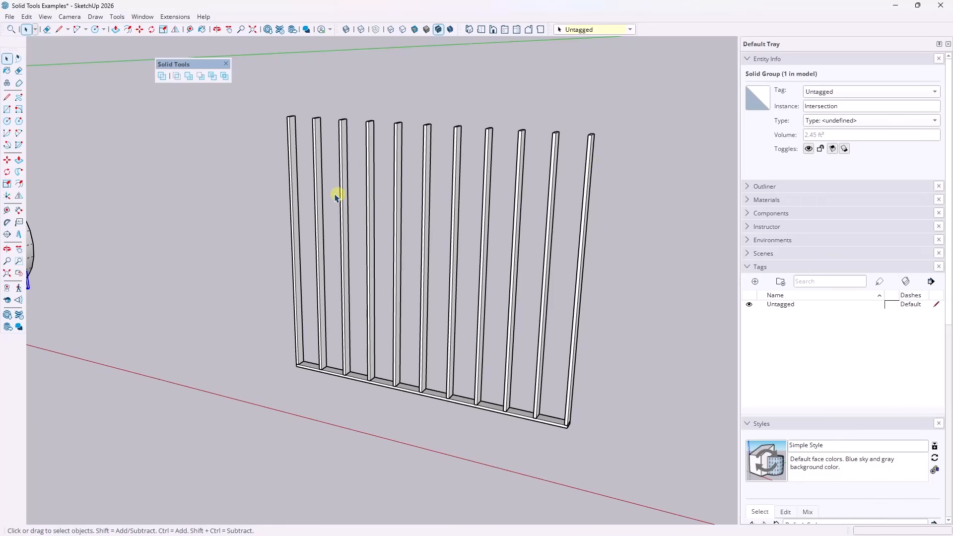
{"action": "key", "text": "l"}
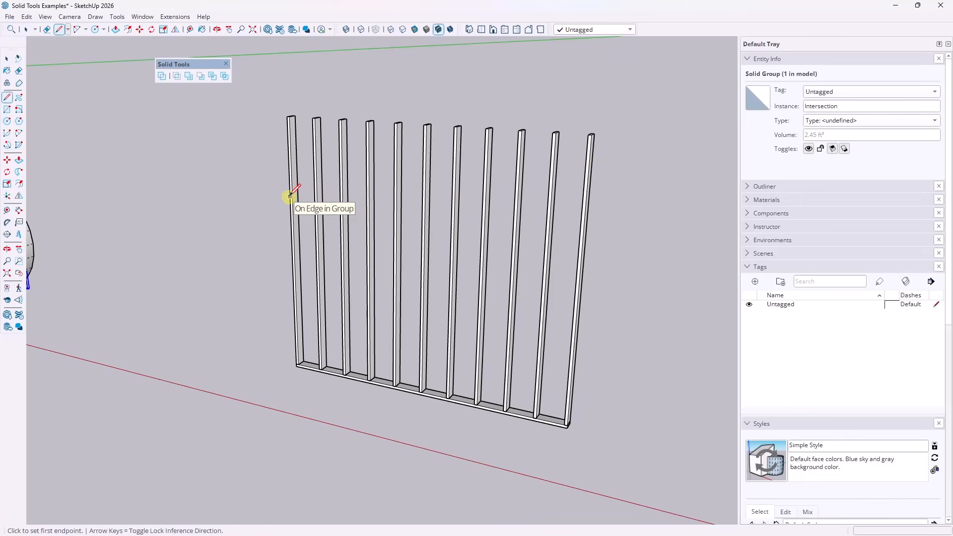
{"action": "left_click", "coordinate": [290, 196]}
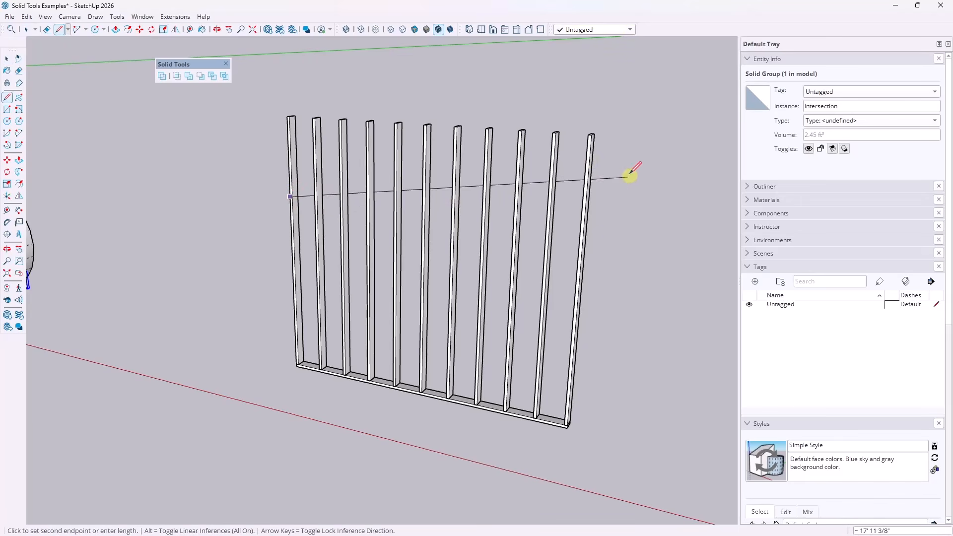
{"action": "left_click", "coordinate": [591, 147]}
Close the outline around the stud tops, overhanging both ends of the wall, and clean up the leftover edge to form a face.
{"action": "left_click", "coordinate": [637, 151]}
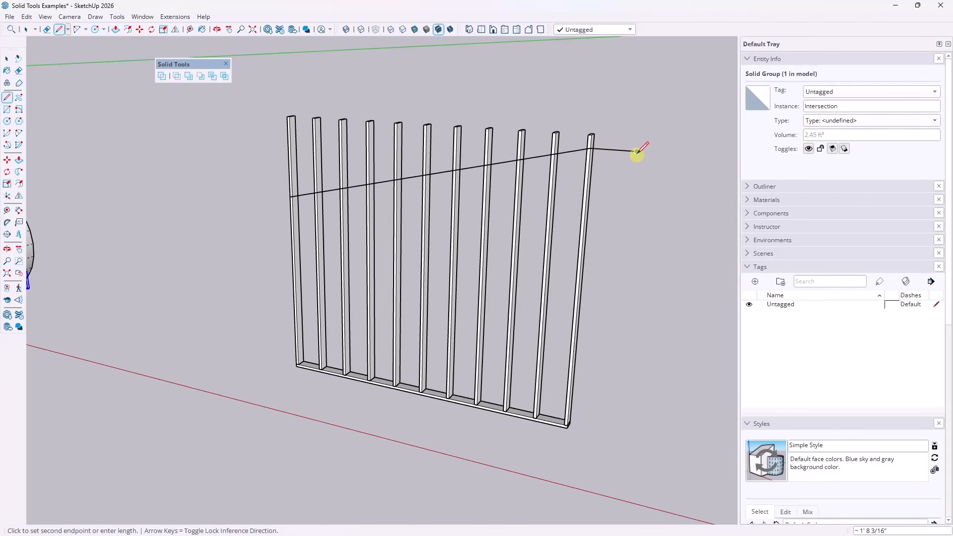
{"action": "left_click", "coordinate": [641, 103]}
{"action": "left_click", "coordinate": [260, 87]}
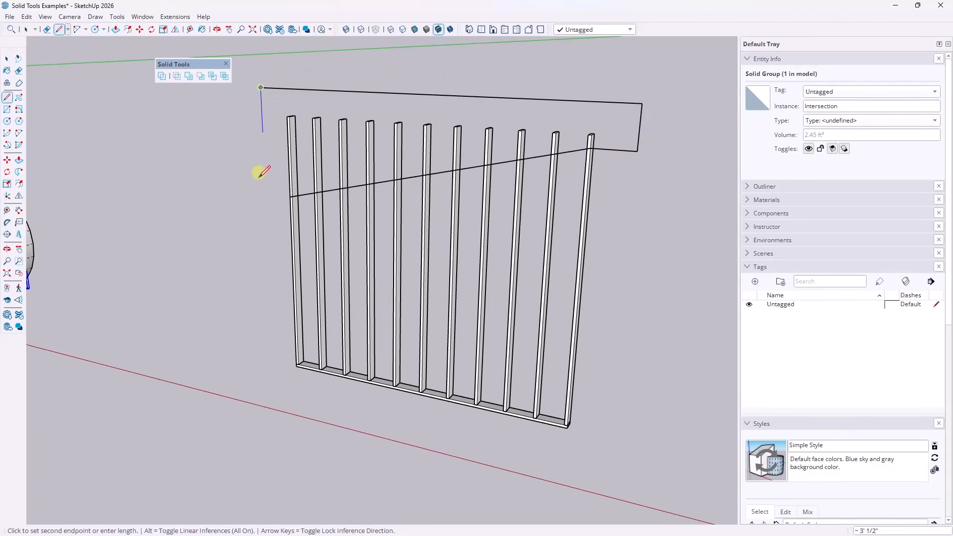
{"action": "left_click", "coordinate": [267, 223]}
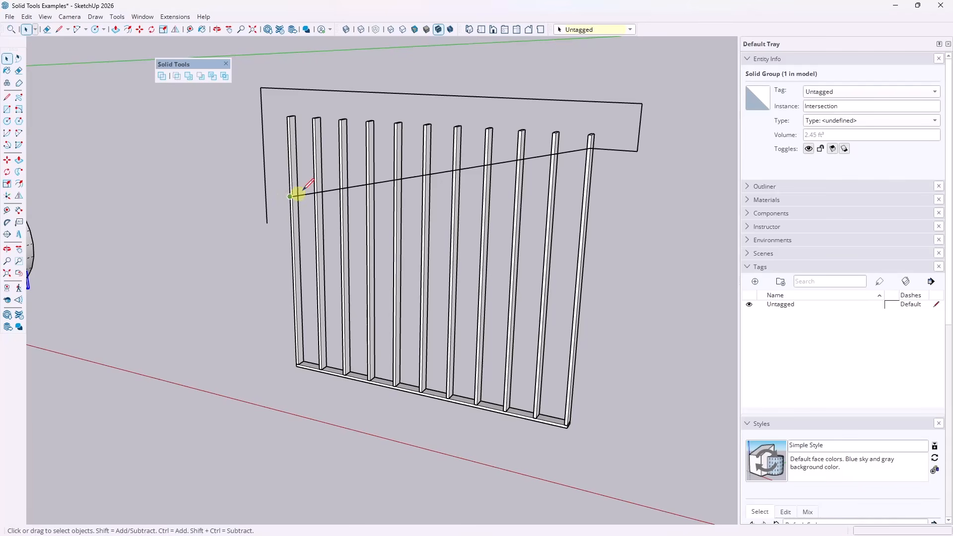
{"action": "left_click", "coordinate": [291, 197]}
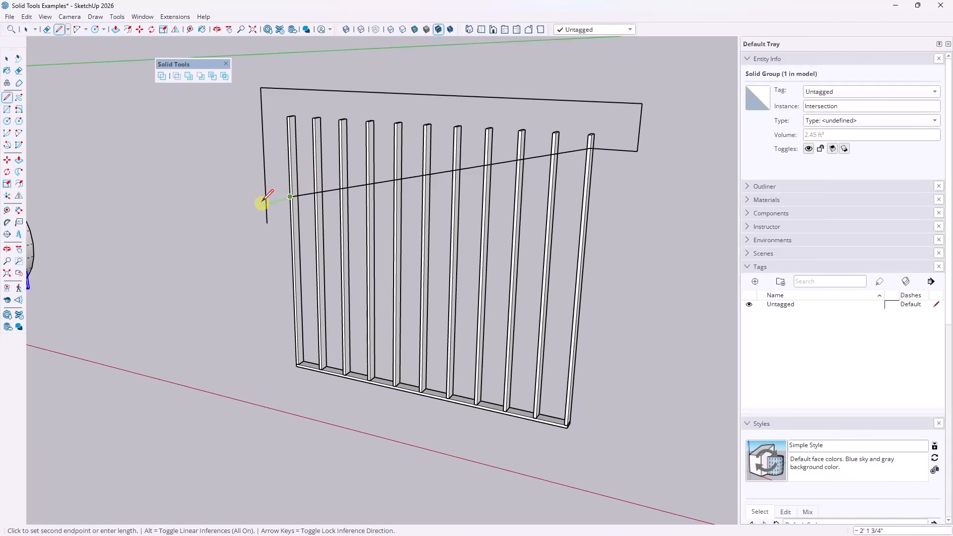
{"action": "left_click", "coordinate": [250, 199]}
{"action": "key", "text": "space"}
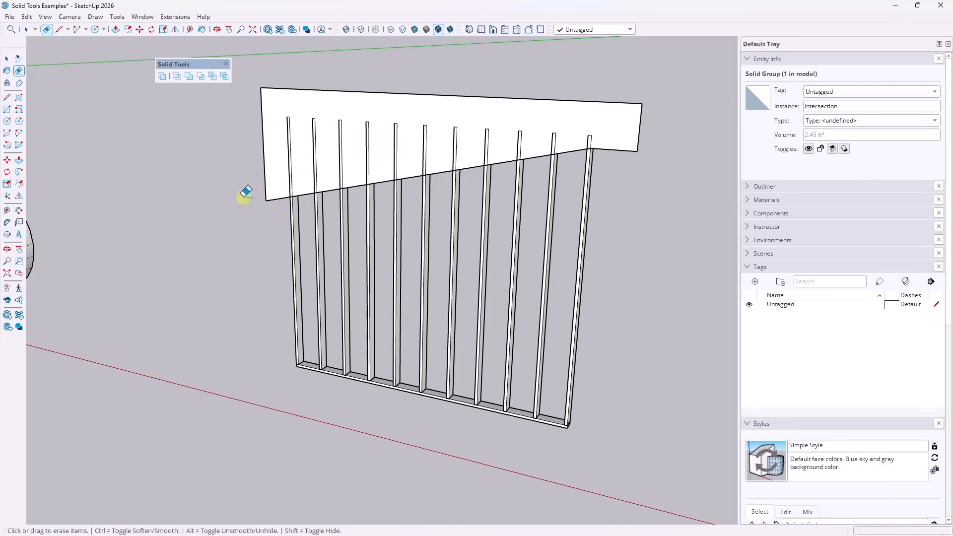
Extrude the sloped face about 1' 1 5/8" to one side and extend the block past the other side of the studs.
{"action": "key", "text": "p"}
{"action": "left_click", "coordinate": [508, 127]}
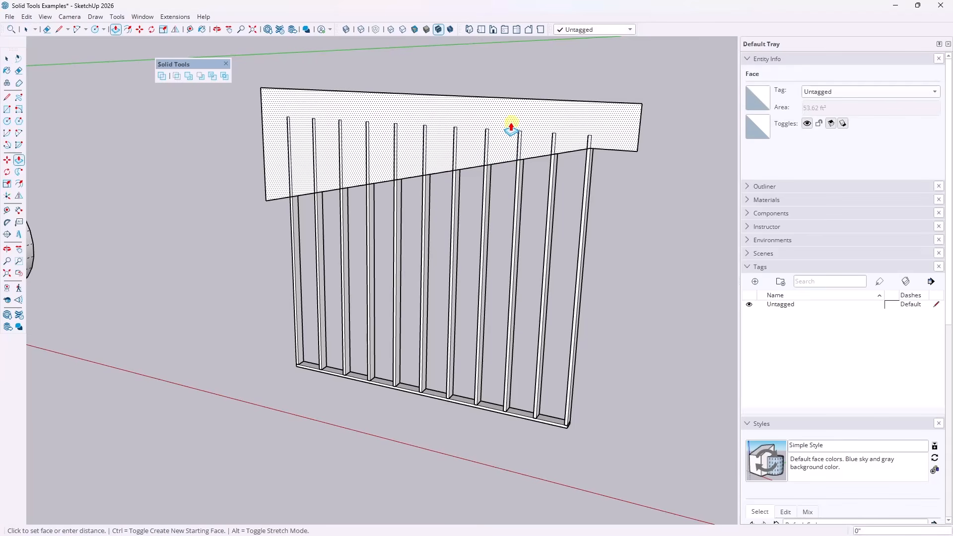
{"action": "left_click", "coordinate": [502, 128]}
{"action": "middle_click_drag", "start_coordinate": [577, 130], "coordinate": [330, 144]}
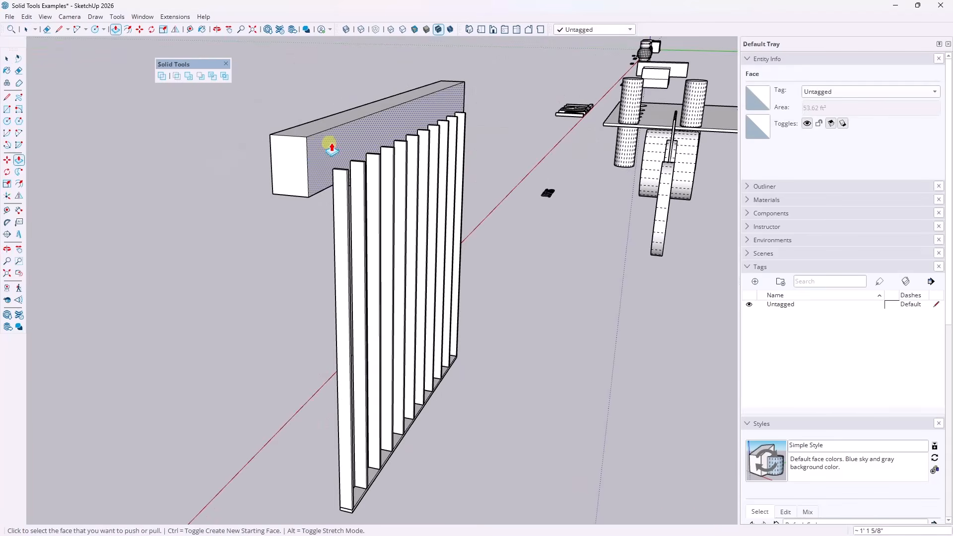
{"action": "middle_click_drag", "start_coordinate": [420, 171], "coordinate": [511, 101]}
{"action": "key", "text": "space"}
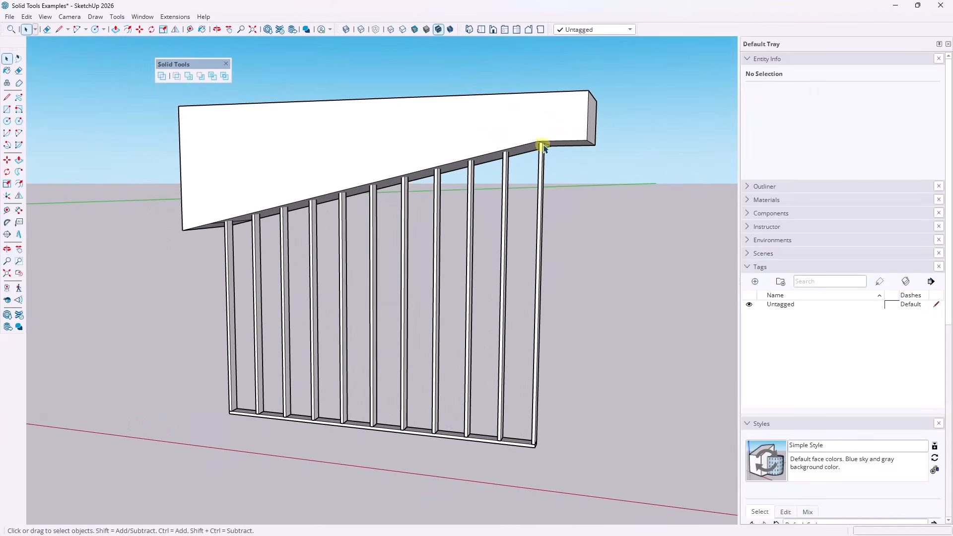
Select all geometry of the sloped block over the studs and make it a group.
{"action": "scroll", "coordinate": [542, 146], "scroll_direction": "up", "scroll_amount": 5}
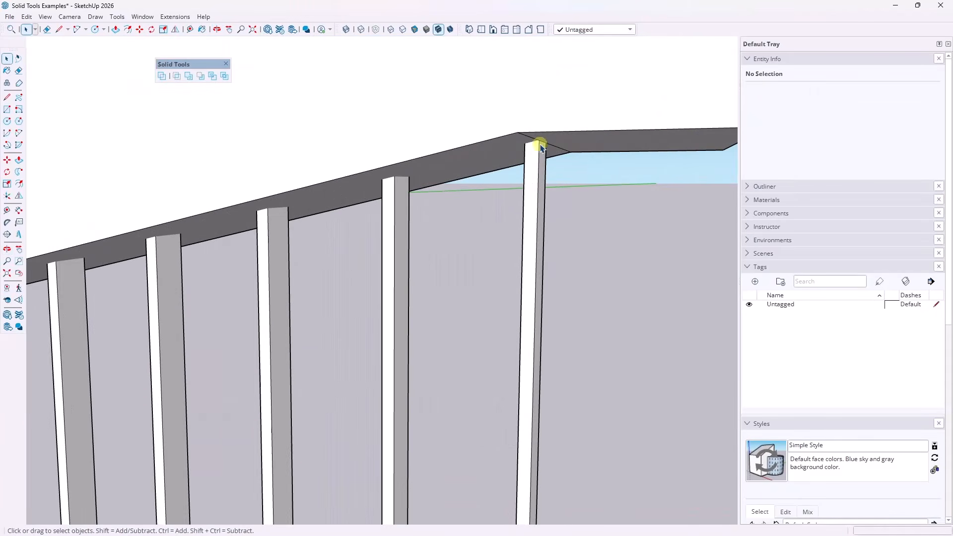
{"action": "scroll", "coordinate": [556, 145], "scroll_direction": "down", "scroll_amount": 5}
{"action": "middle_click_drag", "start_coordinate": [551, 145], "coordinate": [449, 155]}
{"action": "triple_click", "coordinate": [449, 155]}
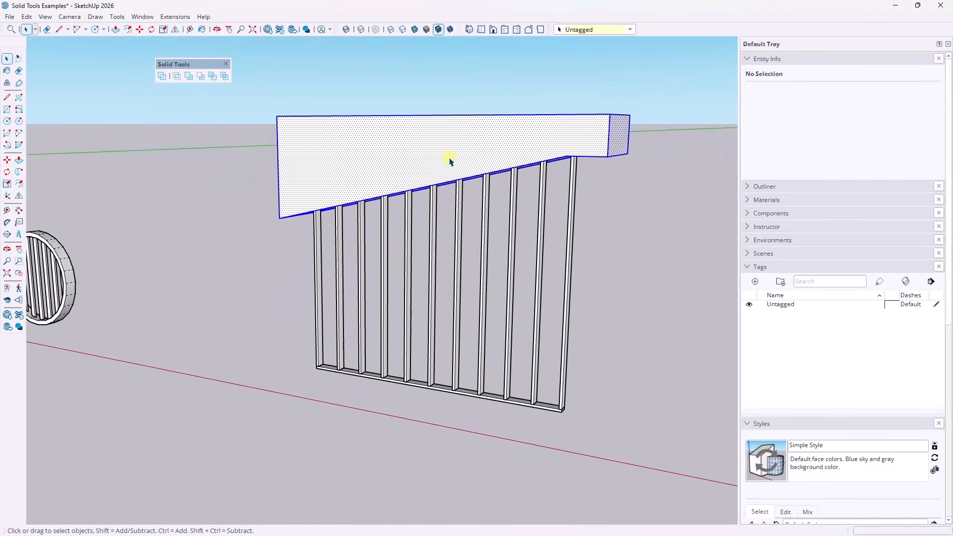
{"action": "right_click", "coordinate": [449, 158]}
{"action": "left_click", "coordinate": [479, 251]}
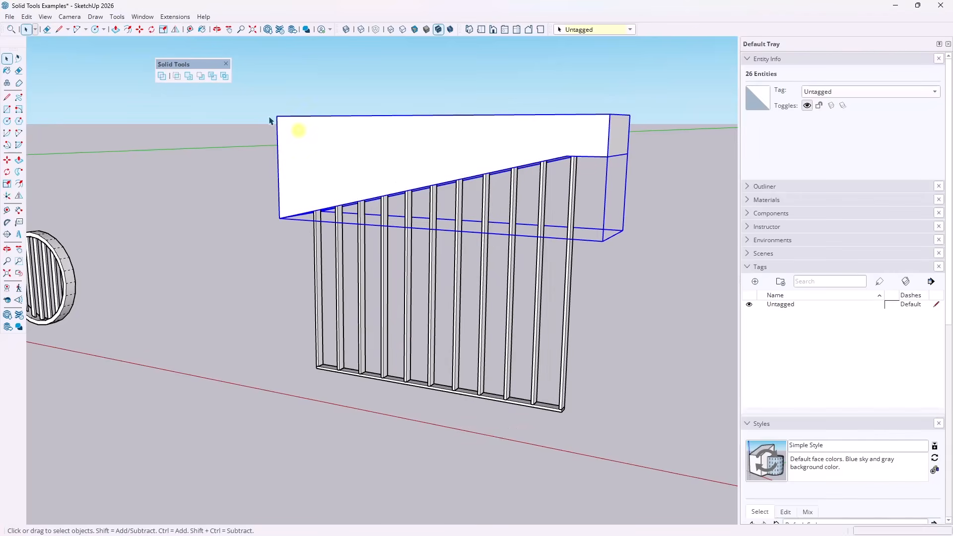
Try to subtract the sloped block from a single stud.
{"action": "left_click", "coordinate": [201, 75]}
{"action": "left_click", "coordinate": [383, 237]}
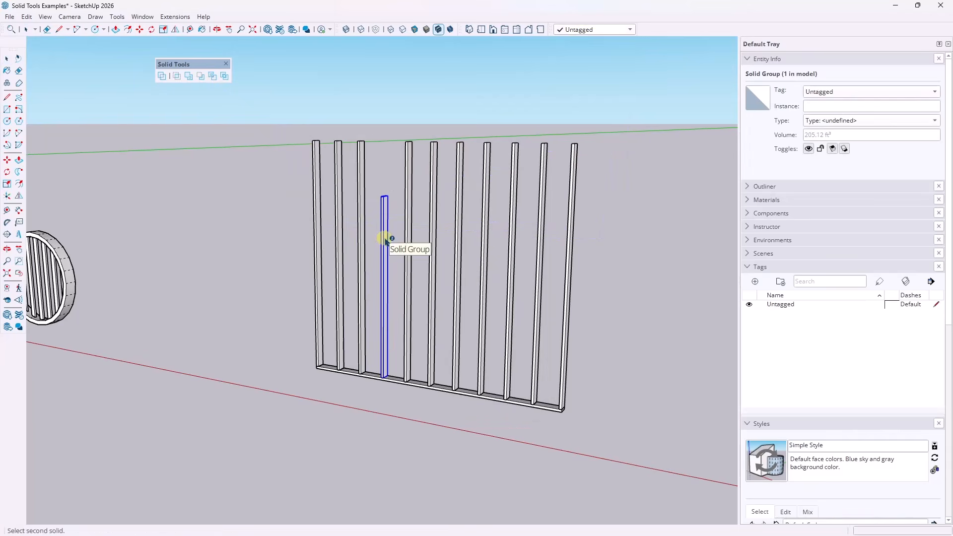
{"action": "left_click", "coordinate": [387, 238]}
Combine the eleven vertical studs into one solid with Outer Shell.
{"action": "left_click_drag", "start_coordinate": [600, 271], "coordinate": [274, 310]}
{"action": "left_click", "coordinate": [162, 75]}
{"action": "left_click", "coordinate": [382, 178], "text": "shift"}
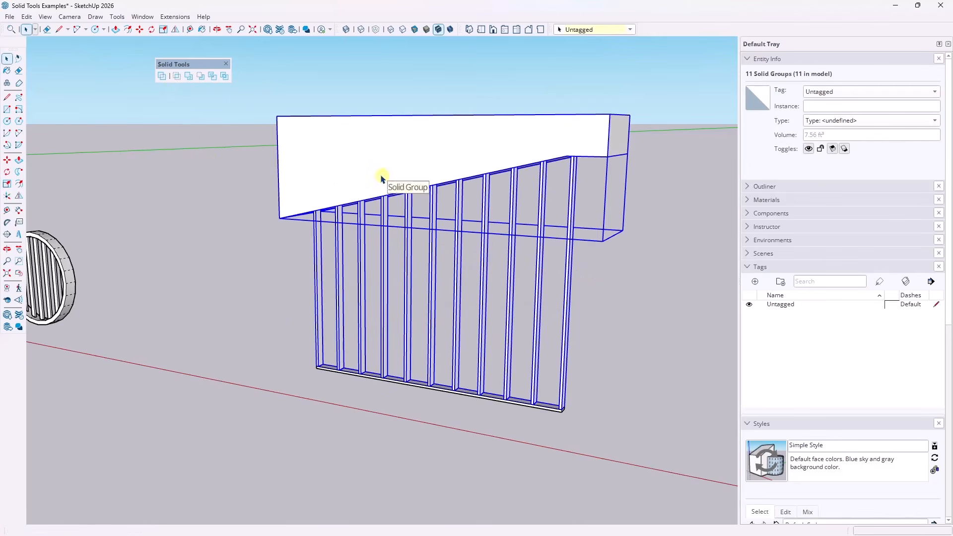
Subtract the sloped block from the combined studs to cut all their tops along the slope.
{"action": "left_click", "coordinate": [200, 77]}
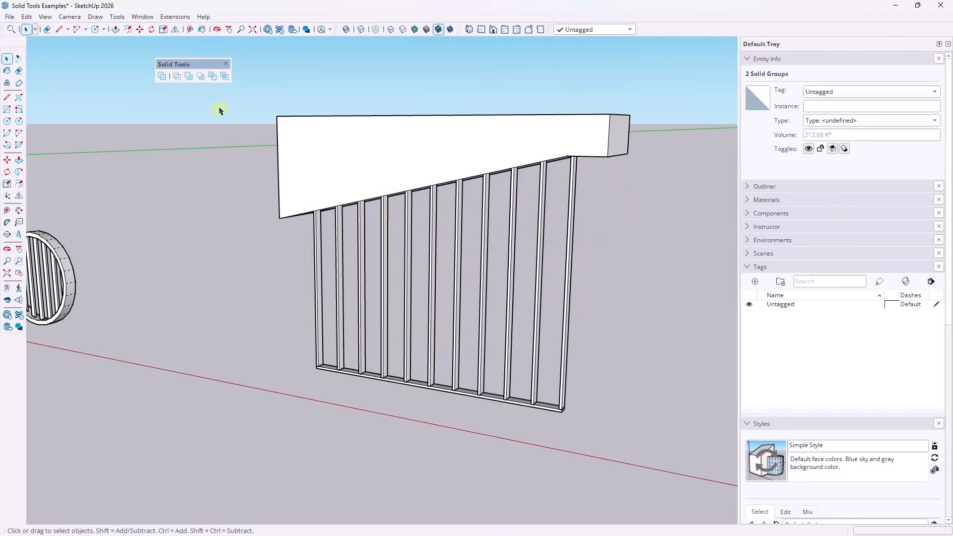
{"action": "left_click", "coordinate": [328, 148]}
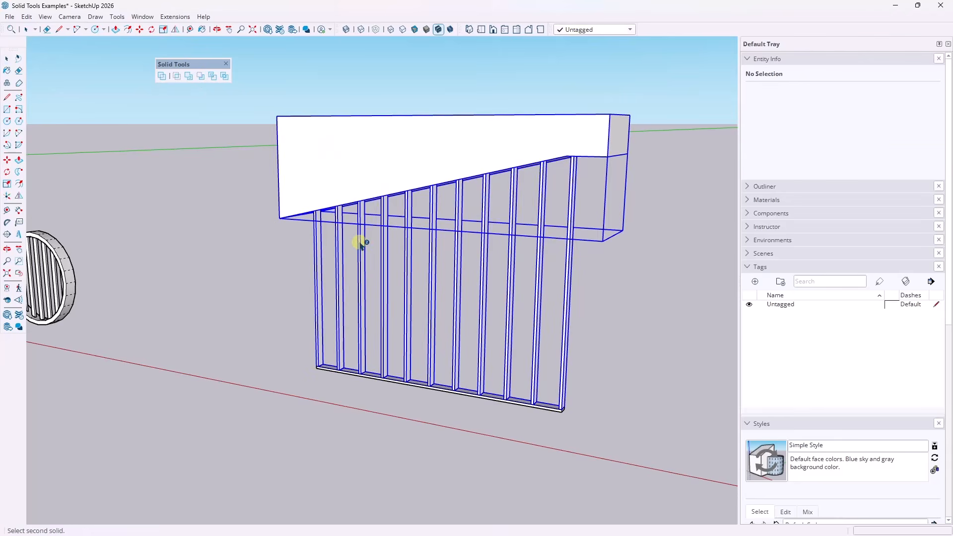
{"action": "left_click", "coordinate": [360, 243]}
{"action": "mouse_move", "coordinate": [388, 262]}
{"action": "middle_mouse_down"}
{"action": "mouse_move", "coordinate": [564, 270]}
{"action": "mouse_move", "coordinate": [400, 260]}
{"action": "middle_mouse_up"}
{"action": "scroll", "coordinate": [324, 241], "scroll_direction": "up", "scroll_amount": 5}
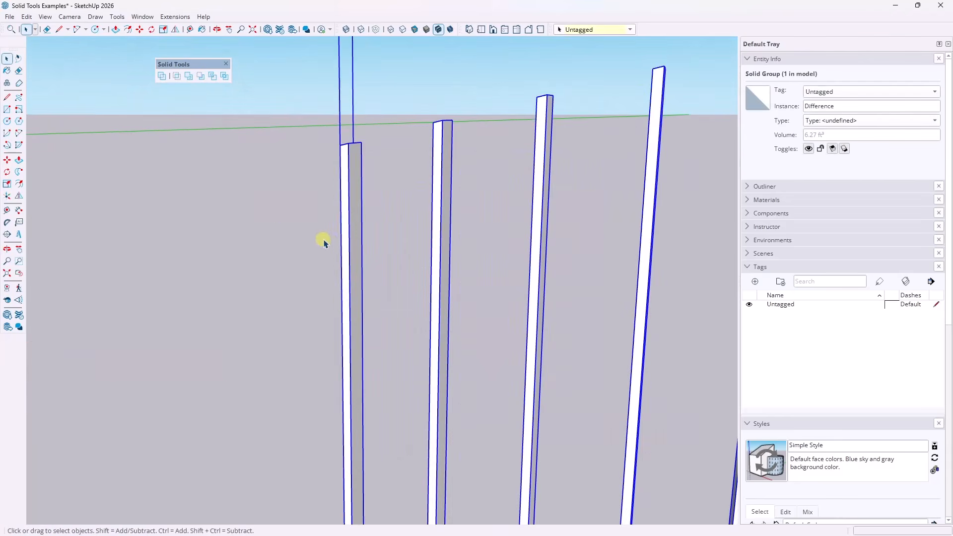
{"action": "scroll", "coordinate": [323, 242], "scroll_direction": "down", "scroll_amount": 8}
Draw a circle centred on the middle stud in the wall's plane and pull it out slightly into a shallow disc.
{"action": "middle_click_drag", "start_coordinate": [555, 233], "coordinate": [520, 206]}
{"action": "key", "text": "r"}
{"action": "key", "text": "c"}
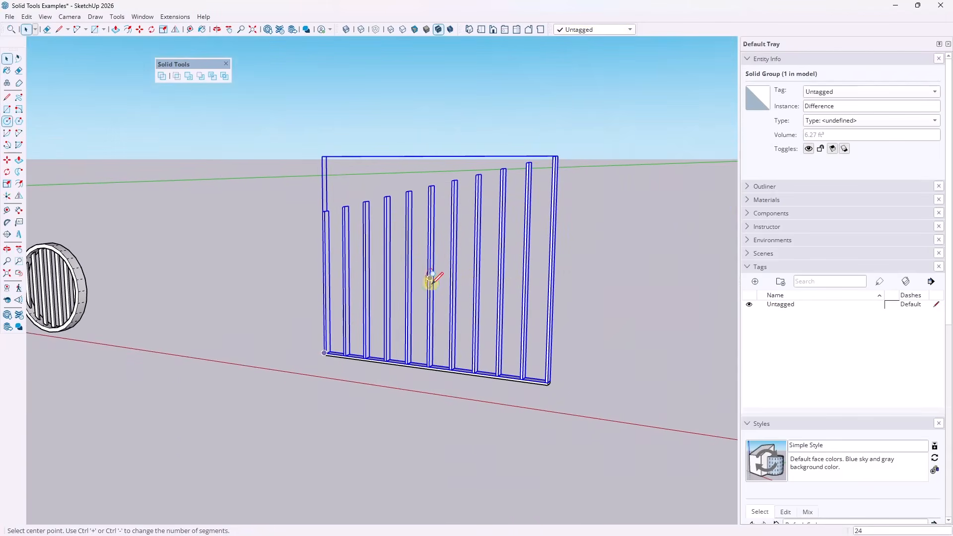
{"action": "left_click", "coordinate": [430, 289]}
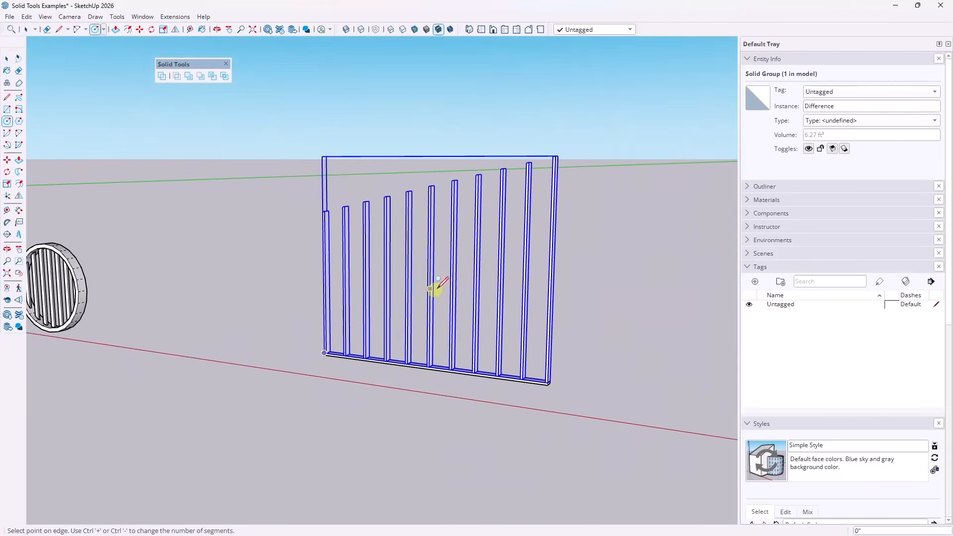
{"action": "left_click", "coordinate": [475, 296]}
{"action": "middle_click_drag", "start_coordinate": [460, 296], "coordinate": [457, 313]}
{"action": "key", "text": "p"}
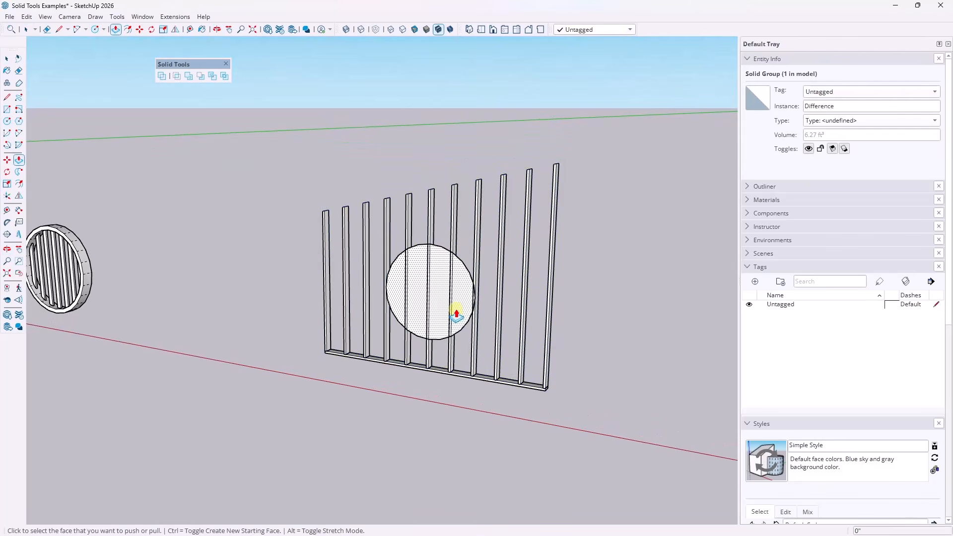
{"action": "left_click", "coordinate": [456, 313]}
{"action": "left_click", "coordinate": [447, 315]}
Select the whole disc and scale its depth by about 4.89 so that the cylinder passes through the studs.
{"action": "key", "text": "space"}
{"action": "double_click", "coordinate": [426, 302]}
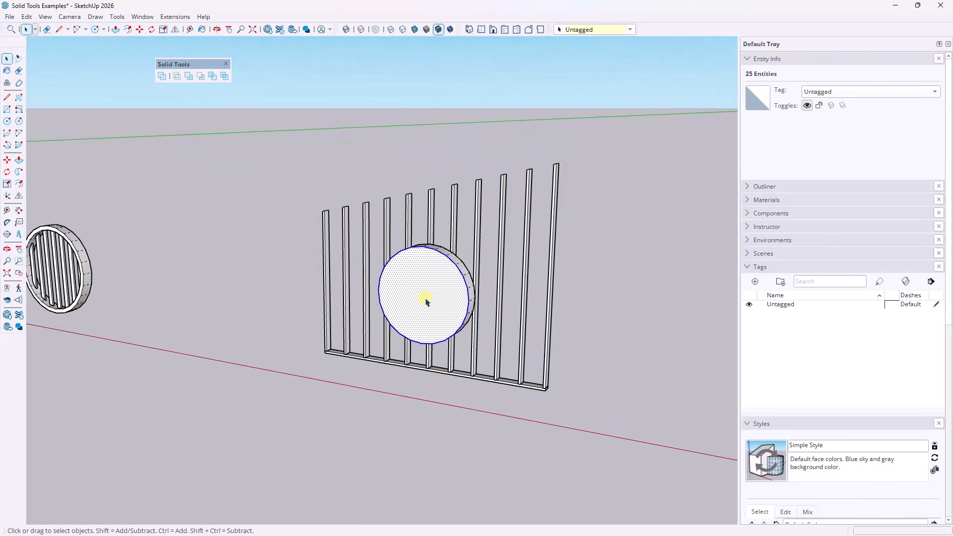
{"action": "key", "text": "s"}
{"action": "left_click", "coordinate": [432, 292]}
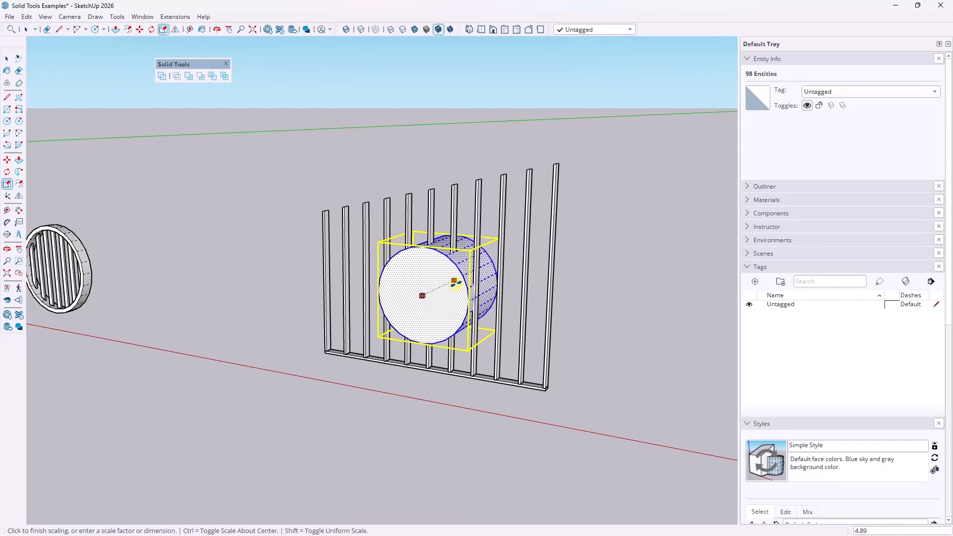
{"action": "left_click", "coordinate": [457, 292]}
{"action": "key", "text": "space"}
{"action": "right_click", "coordinate": [475, 310]}
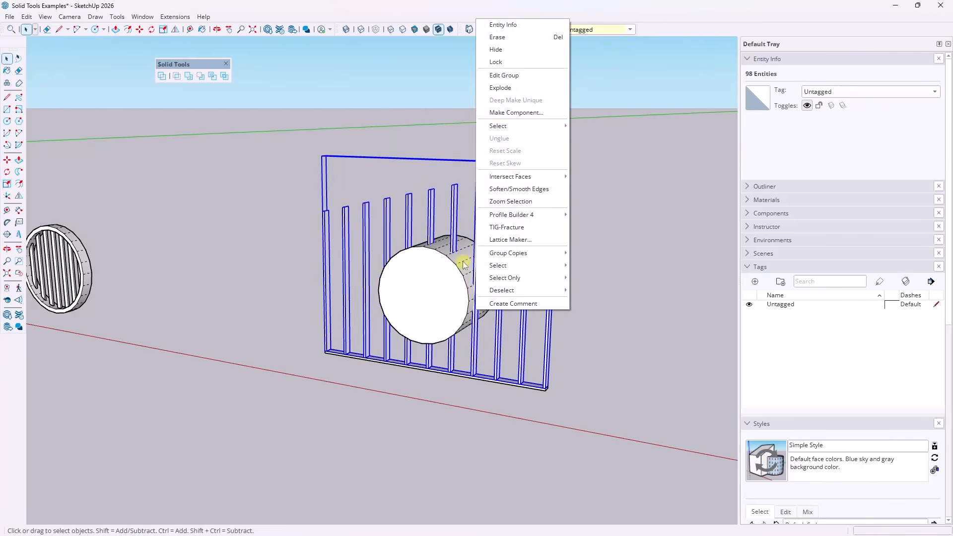
Group the whole cylinder and subtract it from the combined studs to cut a round opening through the wall.
{"action": "triple_click", "coordinate": [426, 290]}
{"action": "right_click", "coordinate": [426, 289]}
{"action": "left_click", "coordinate": [450, 94]}
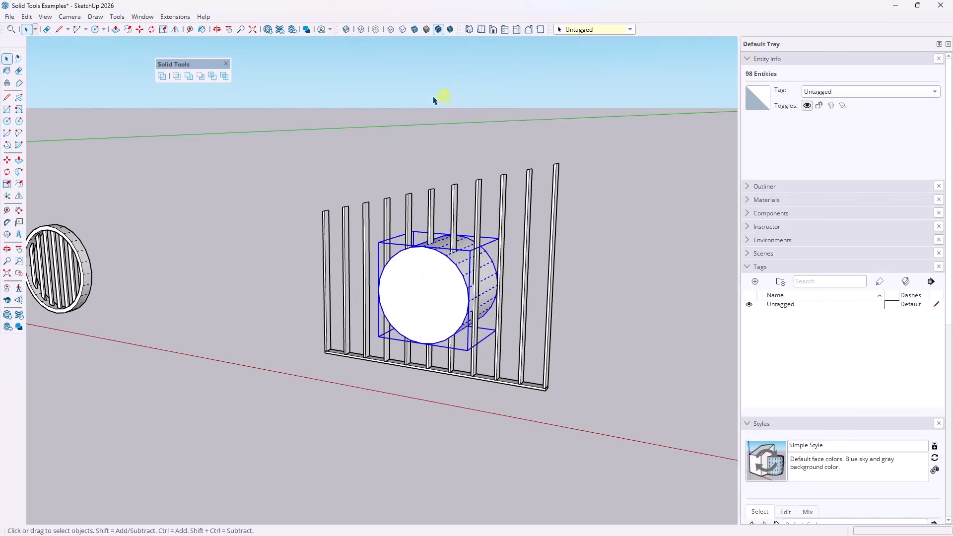
{"action": "left_click", "coordinate": [201, 77]}
{"action": "left_click", "coordinate": [453, 219]}
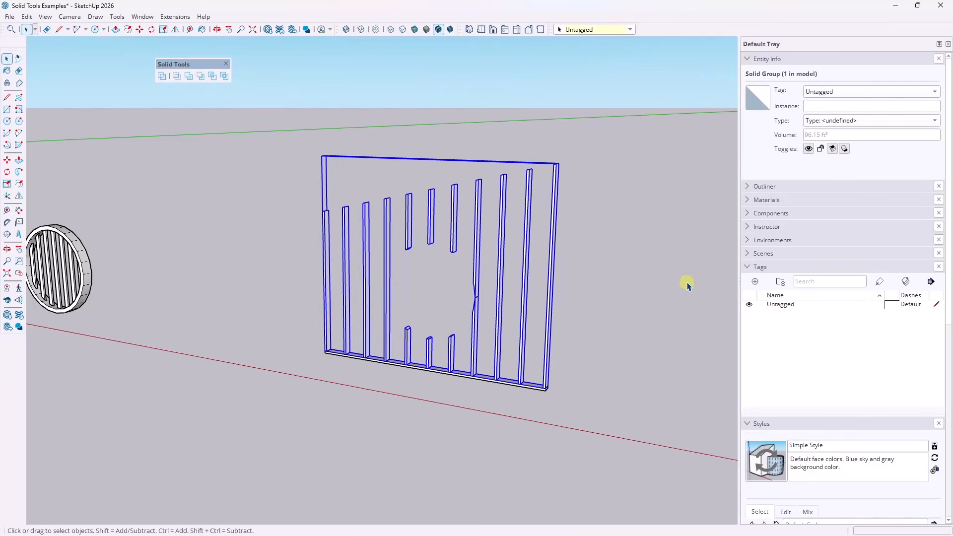
{"action": "left_click", "coordinate": [422, 314]}
{"action": "middle_click_drag", "start_coordinate": [422, 315], "coordinate": [467, 283]}
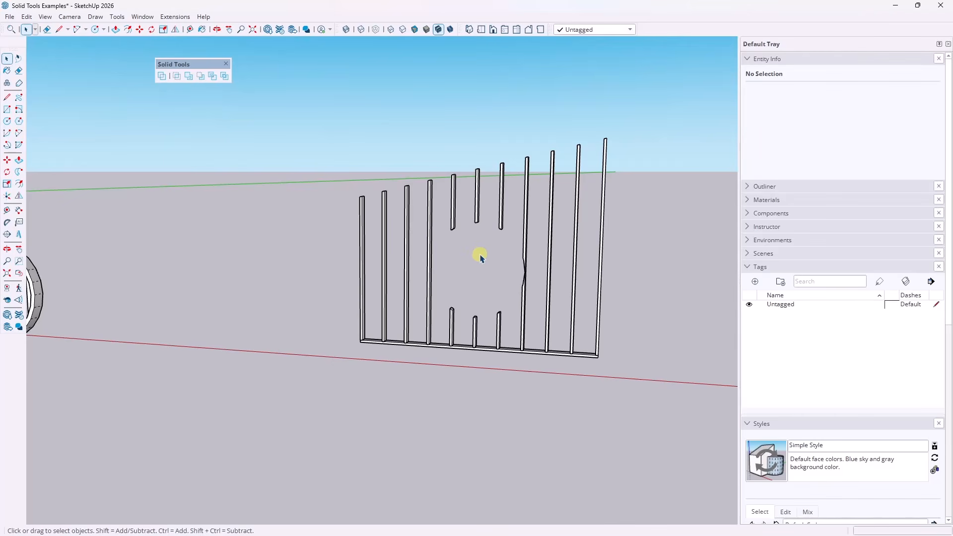
Explode the left dormer's group on the gable roof model into loose geometry.
{"action": "scroll", "coordinate": [264, 238], "scroll_direction": "down", "scroll_amount": 10}
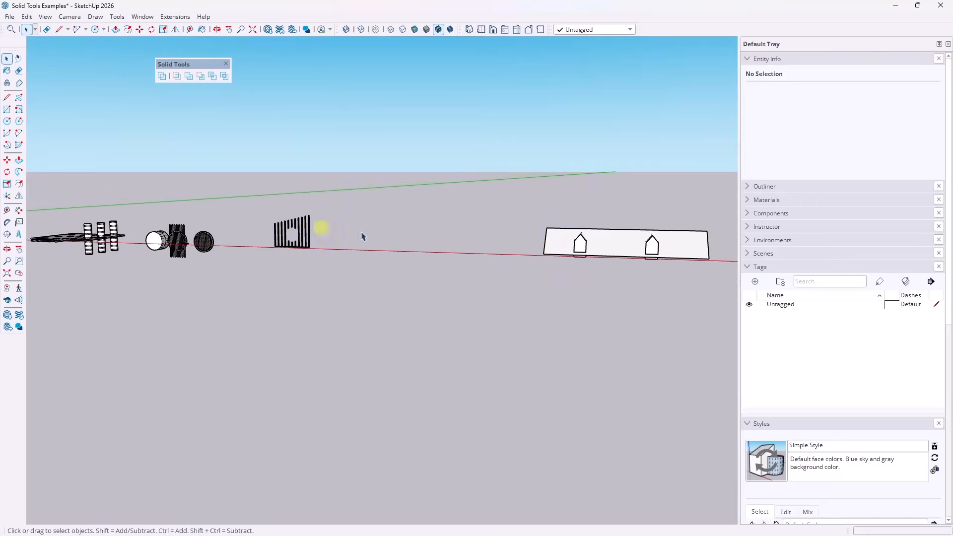
{"action": "scroll", "coordinate": [672, 244], "scroll_direction": "up", "scroll_amount": 2}
{"action": "scroll", "coordinate": [679, 246], "scroll_direction": "up", "scroll_amount": 4}
{"action": "middle_click_drag", "start_coordinate": [466, 239], "coordinate": [664, 278]}
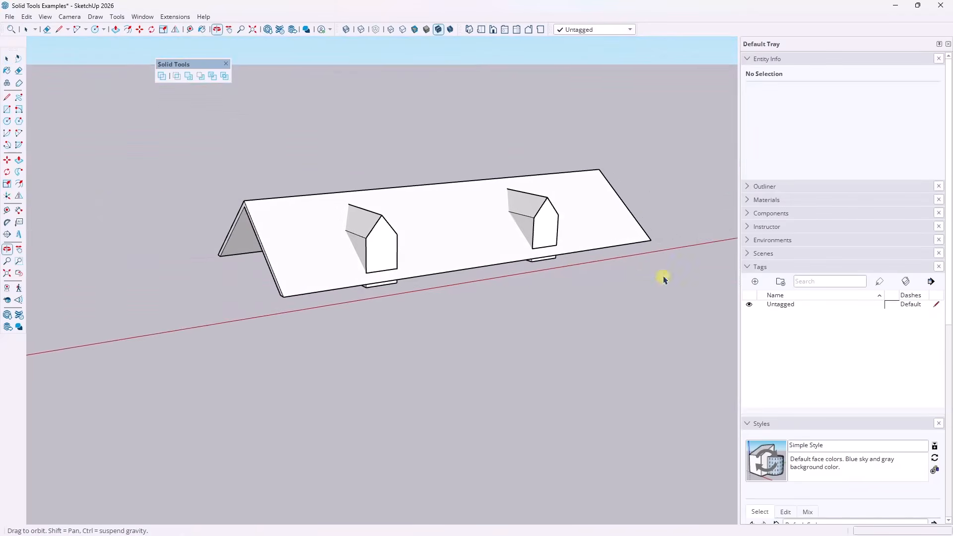
{"action": "scroll", "coordinate": [372, 218], "scroll_direction": "up", "scroll_amount": 2}
{"action": "mouse_move", "coordinate": [520, 237]}
{"action": "middle_mouse_down"}
{"action": "mouse_move", "coordinate": [496, 219]}
{"action": "mouse_move", "coordinate": [519, 225]}
{"action": "middle_mouse_up"}
{"action": "left_click", "coordinate": [398, 243]}
{"action": "middle_click_drag", "start_coordinate": [399, 243], "coordinate": [323, 184]}
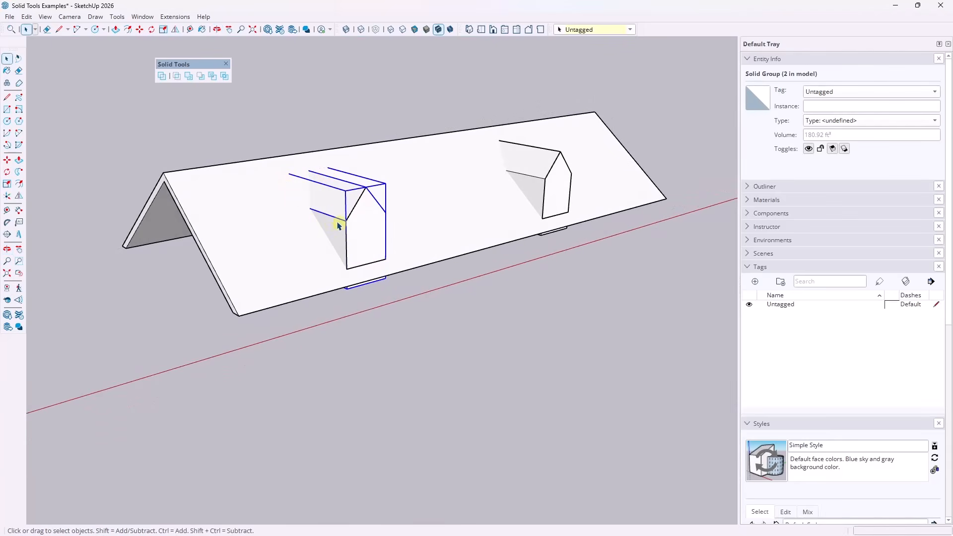
{"action": "right_click", "coordinate": [335, 218]}
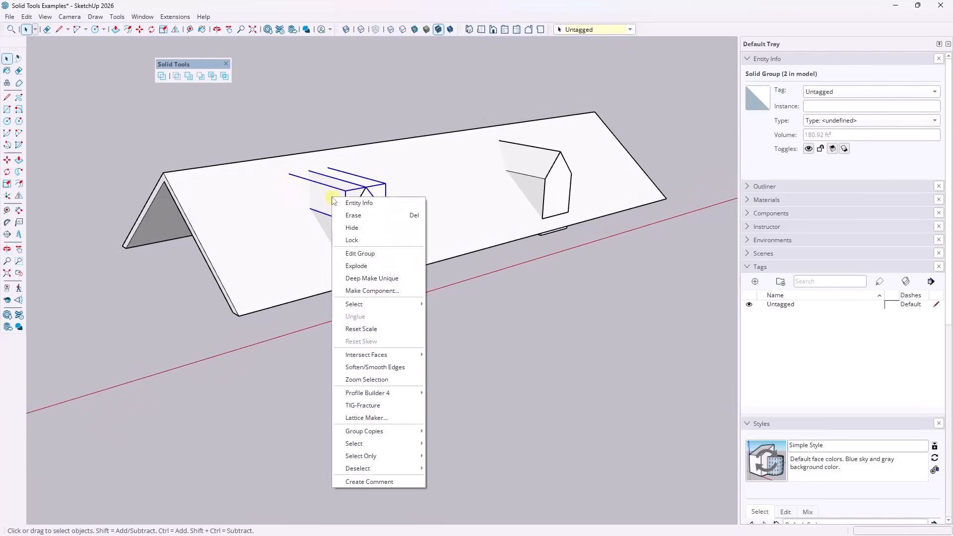
{"action": "left_click", "coordinate": [363, 268]}
{"action": "scroll", "coordinate": [329, 239], "scroll_direction": "up", "scroll_amount": 4}
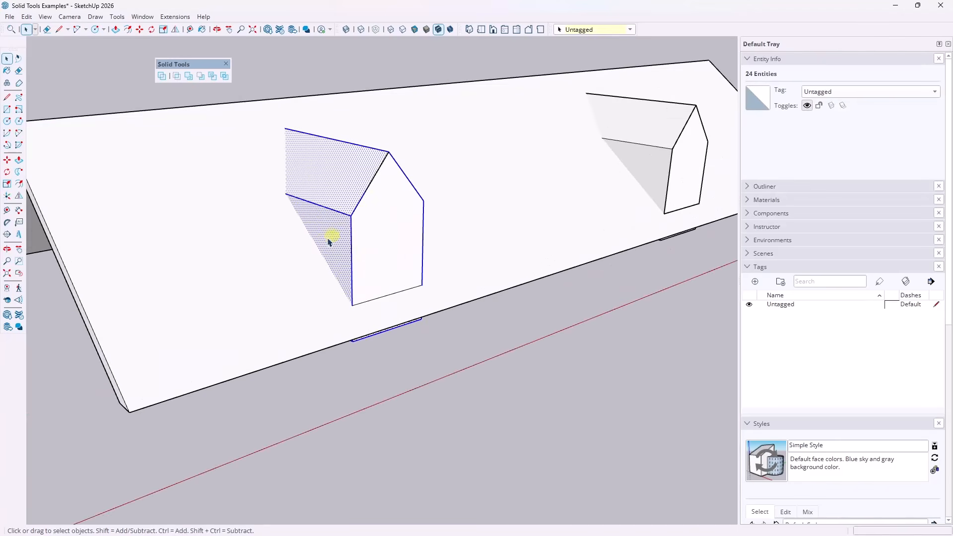
Open the roof group, select all of its geometry and intersect its faces with the model.
{"action": "left_click", "coordinate": [289, 250]}
{"action": "scroll", "coordinate": [298, 243], "scroll_direction": "down", "scroll_amount": 3}
{"action": "scroll", "coordinate": [309, 224], "scroll_direction": "up", "scroll_amount": 2}
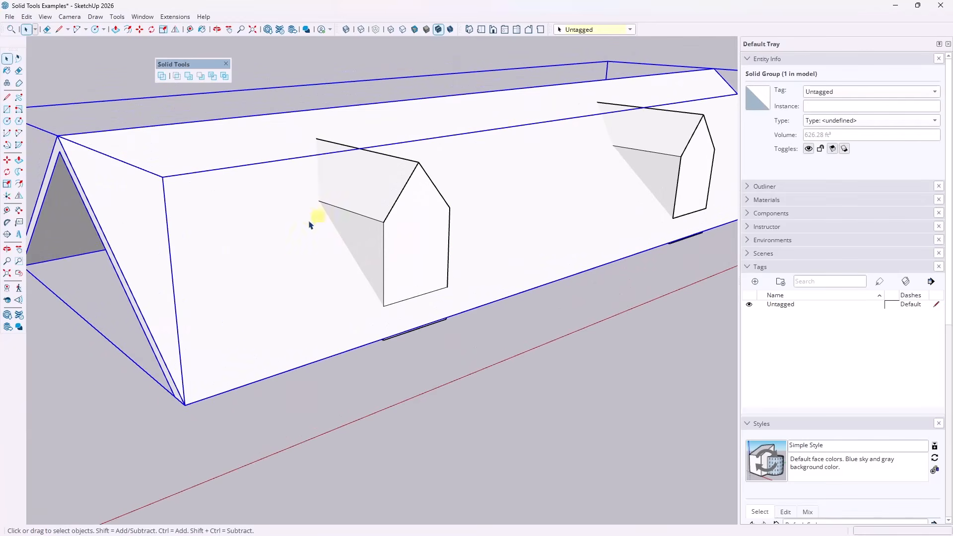
{"action": "triple_click", "coordinate": [283, 240]}
{"action": "right_click", "coordinate": [283, 238]}
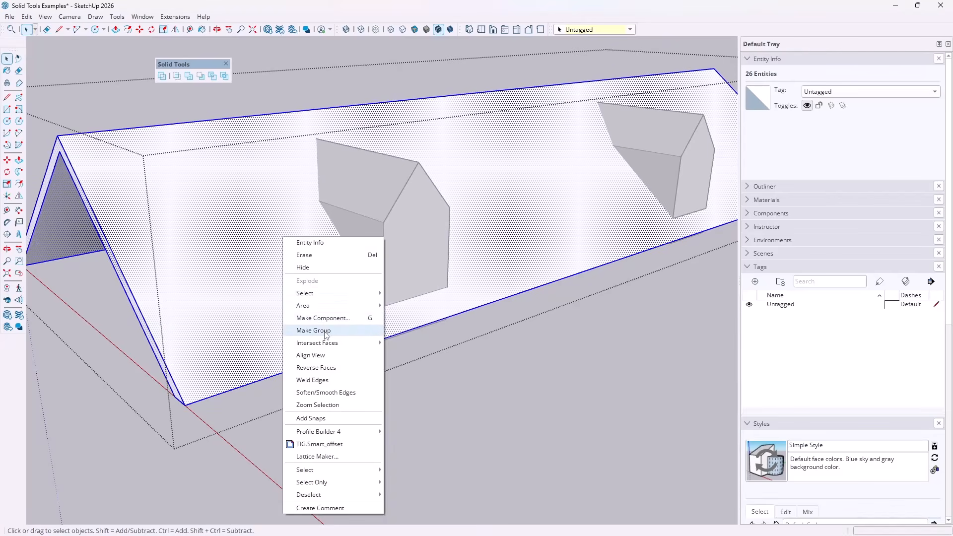
{"action": "mouse_move", "coordinate": [329, 344]}
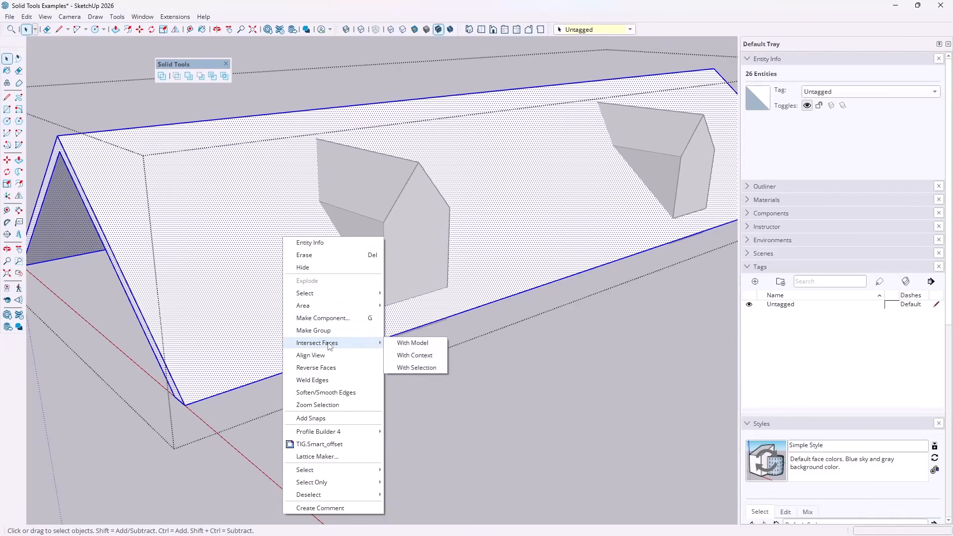
{"action": "left_click", "coordinate": [414, 348]}
Group the left dormer's loose geometry again and move it about 7' 8" along the roof, off its intersection outline.
{"action": "left_click", "coordinate": [372, 214]}
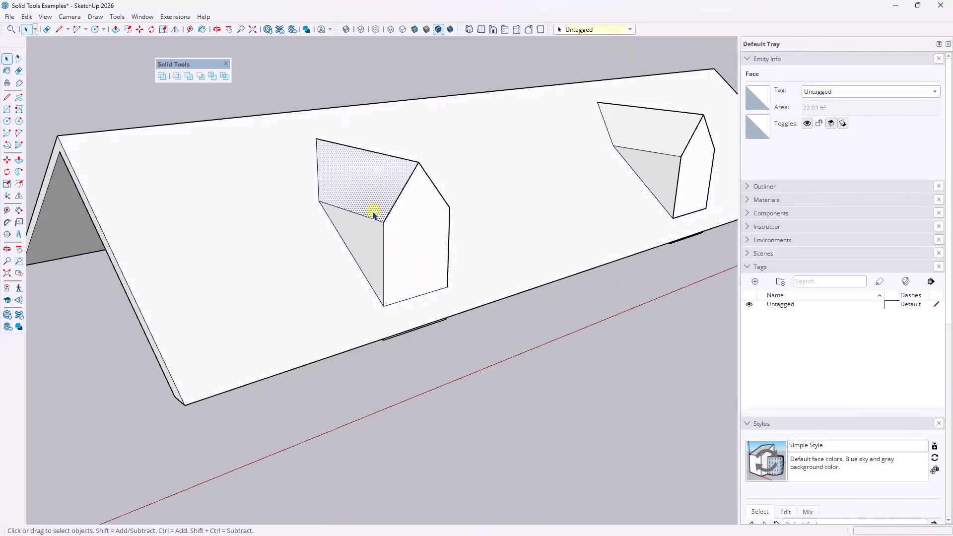
{"action": "triple_click", "coordinate": [372, 214]}
{"action": "right_click", "coordinate": [372, 220]}
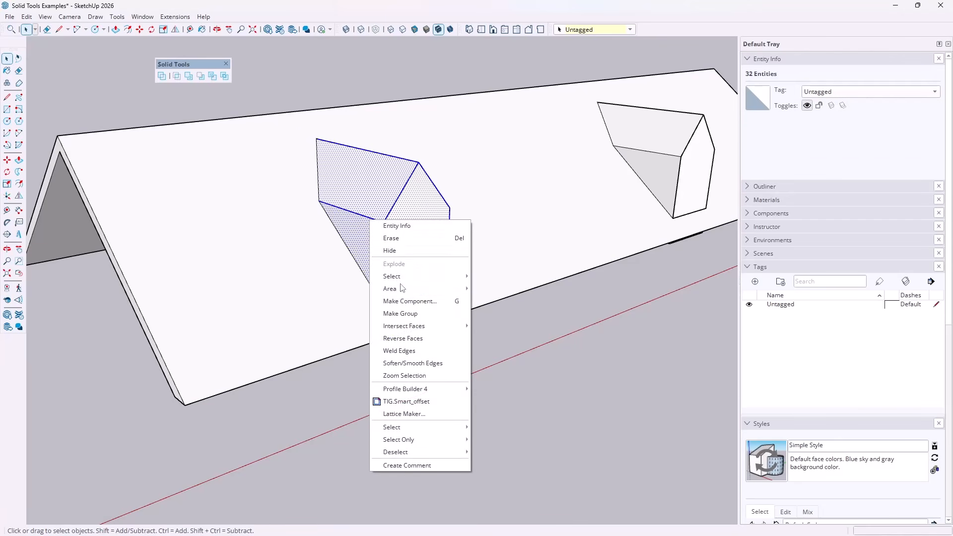
{"action": "left_click", "coordinate": [406, 314]}
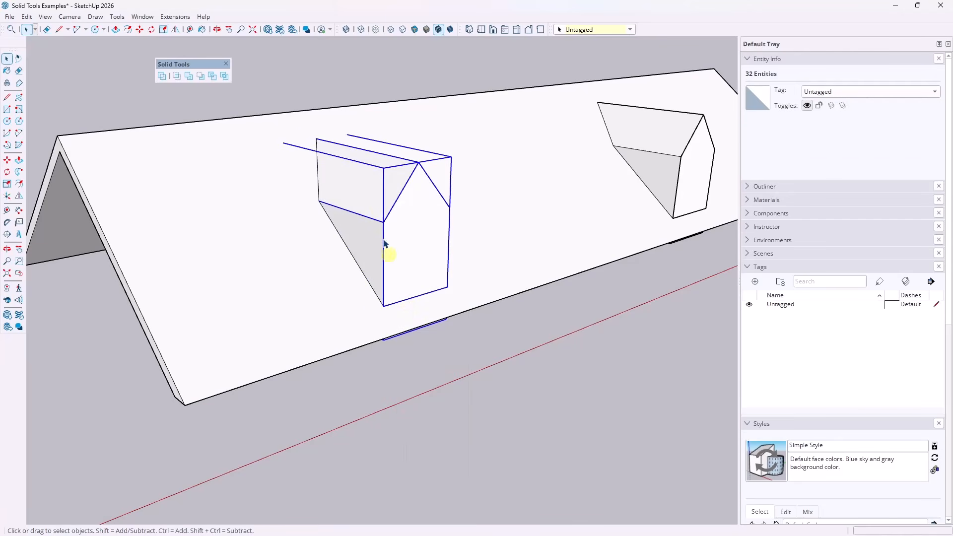
{"action": "key", "text": "m"}
{"action": "left_click", "coordinate": [380, 214]}
{"action": "left_click", "coordinate": [507, 178]}
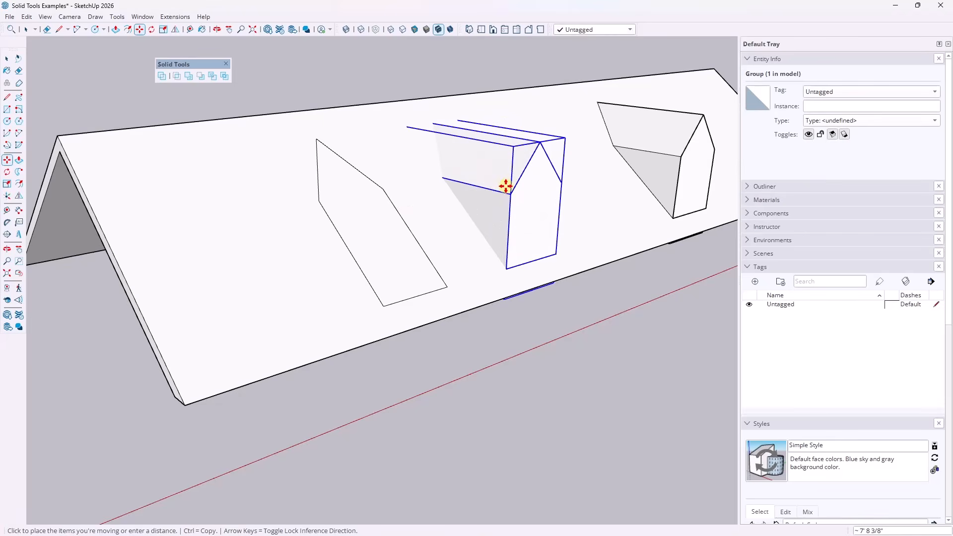
Open the roof group and delete the face inside the dormer's intersection outline.
{"action": "key", "text": "space"}
{"action": "double_click", "coordinate": [381, 211]}
{"action": "left_click", "coordinate": [382, 212]}
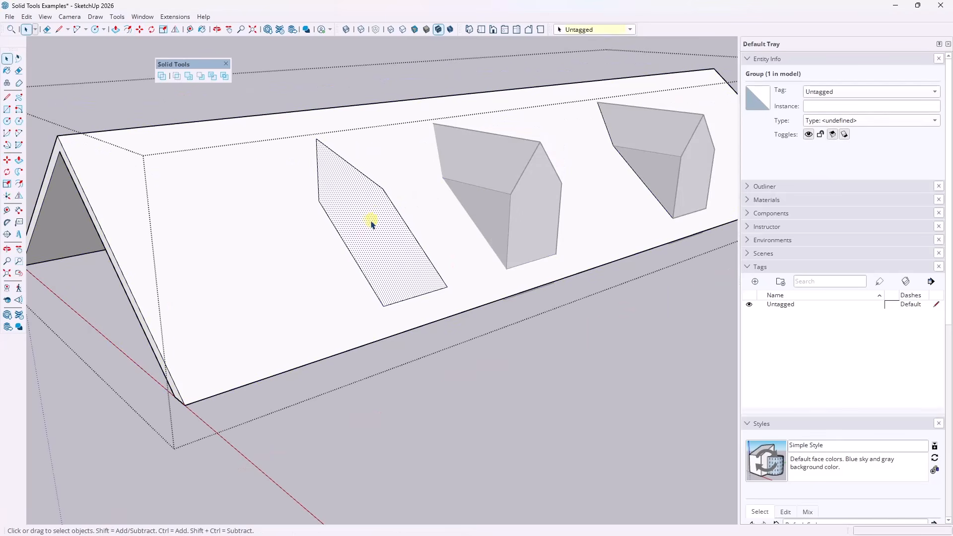
{"action": "key", "text": "Delete"}
{"action": "scroll", "coordinate": [381, 197], "scroll_direction": "up", "scroll_amount": 3}
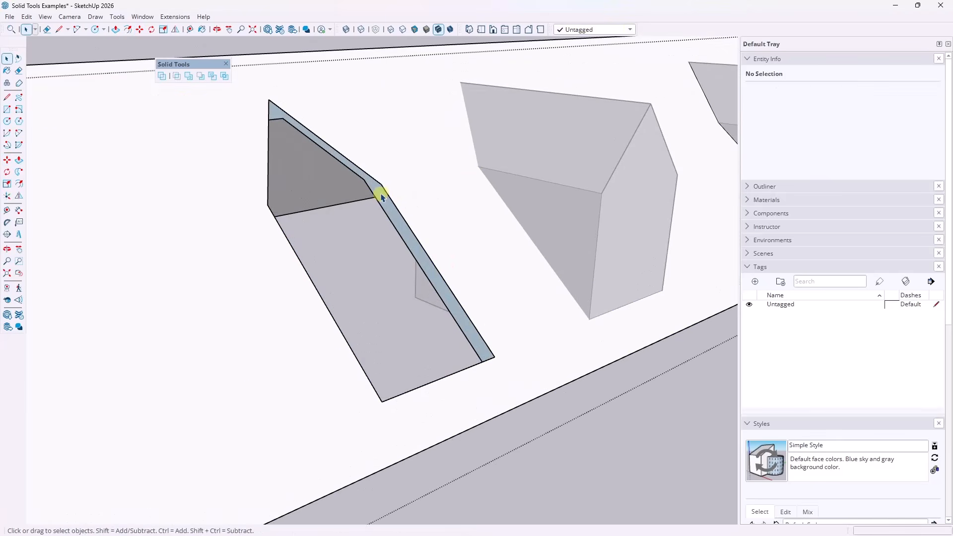
Draw an edge across the roof thickness between the outer and inner corners of the dormer opening.
{"action": "key", "text": "l"}
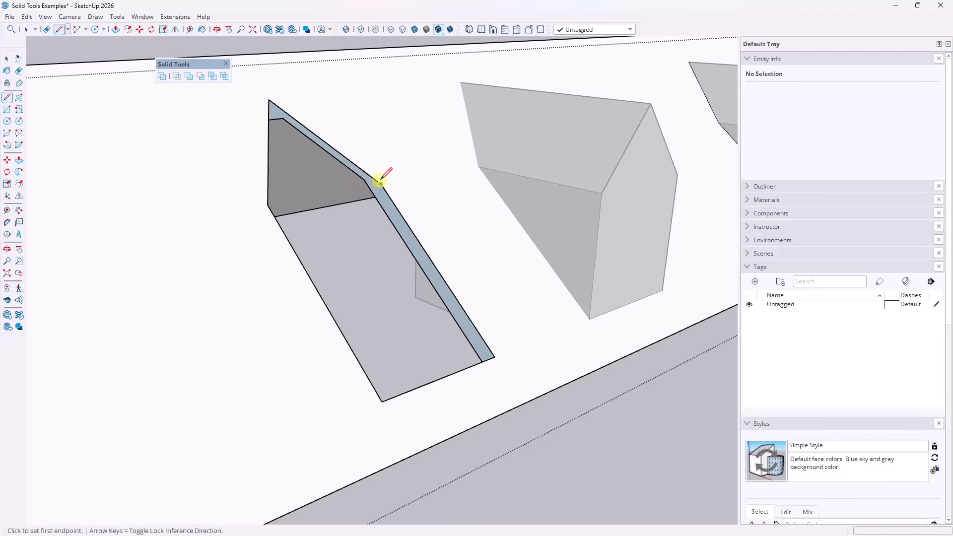
{"action": "left_click", "coordinate": [381, 184]}
{"action": "left_click", "coordinate": [365, 180]}
{"action": "key", "text": "space"}
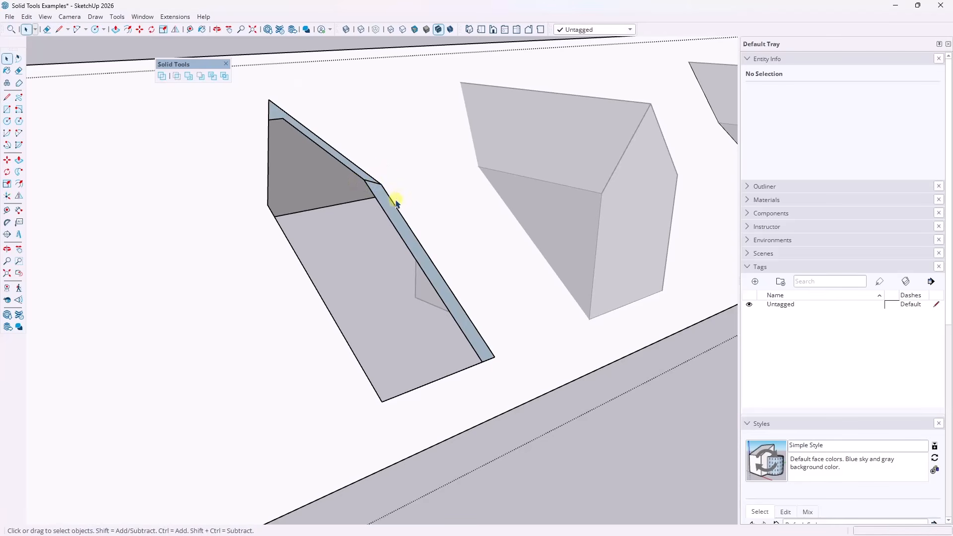
Try to close the rest of the opening's rim with lines and delete the face covering the opening.
{"action": "middle_click_drag", "start_coordinate": [396, 204], "coordinate": [432, 231]}
{"action": "key", "text": "l"}
{"action": "left_click", "coordinate": [246, 117]}
{"action": "key", "text": "space"}
{"action": "left_click", "coordinate": [391, 256]}
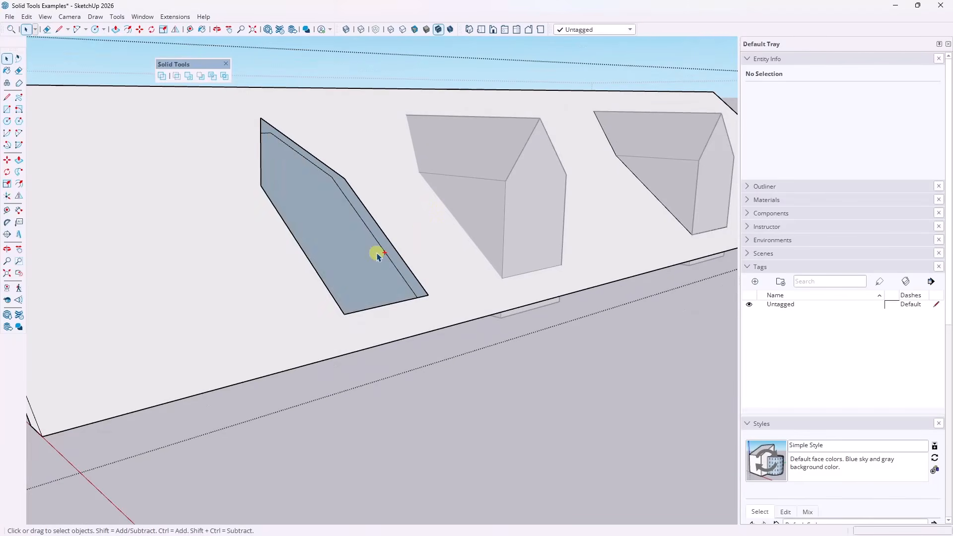
{"action": "key", "text": "Delete"}
Undo the manual roof opening edits and the move of the left dormer.
{"action": "key", "text": "ctrl+z"}
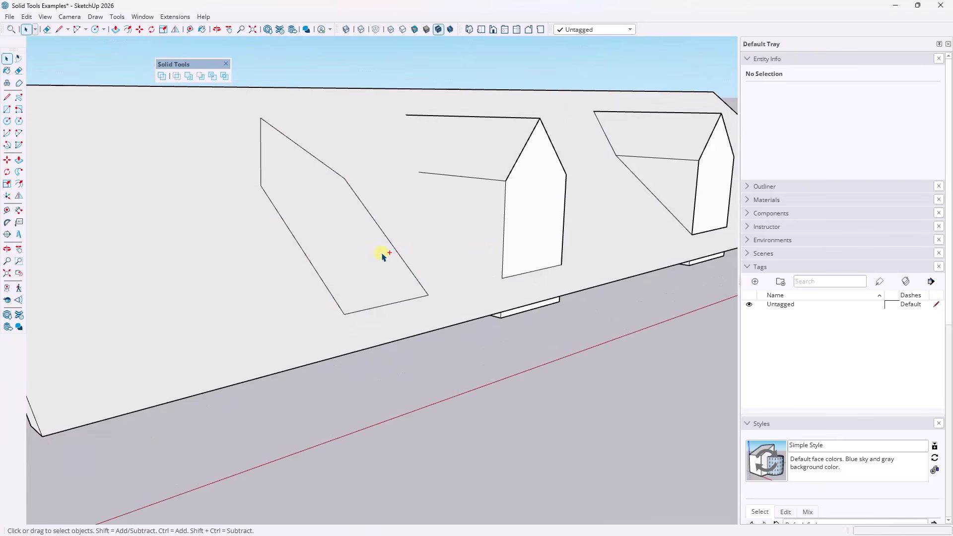
{"action": "key", "text": "ctrl+z"}
{"action": "scroll", "coordinate": [326, 247], "scroll_direction": "down", "scroll_amount": 5}
{"action": "scroll", "coordinate": [592, 219], "scroll_direction": "up", "scroll_amount": 4}
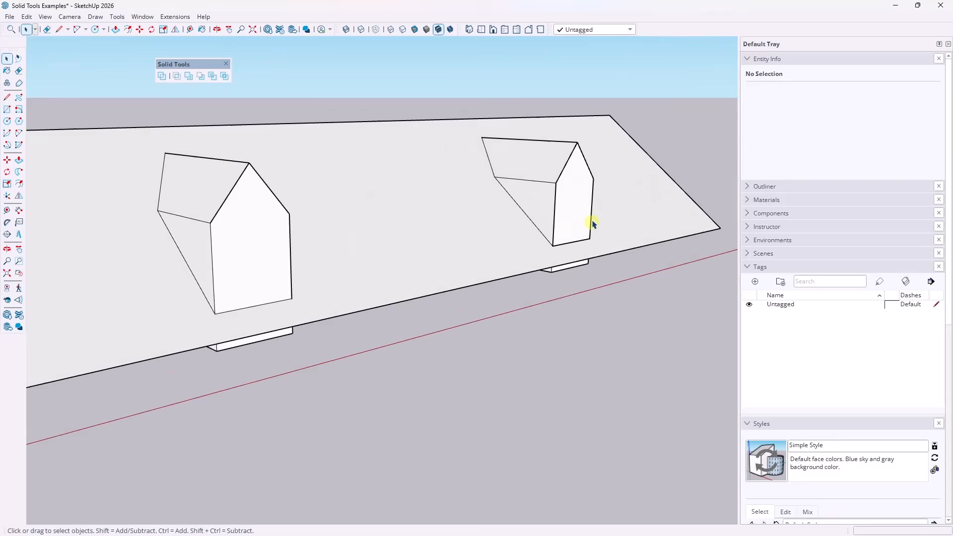
Open the right dormer's group from beneath the roof and extend its back face further inward with Push/Pull.
{"action": "middle_click_drag", "start_coordinate": [642, 188], "coordinate": [324, 198]}
{"action": "double_click", "coordinate": [306, 199]}
{"action": "key", "text": "p"}
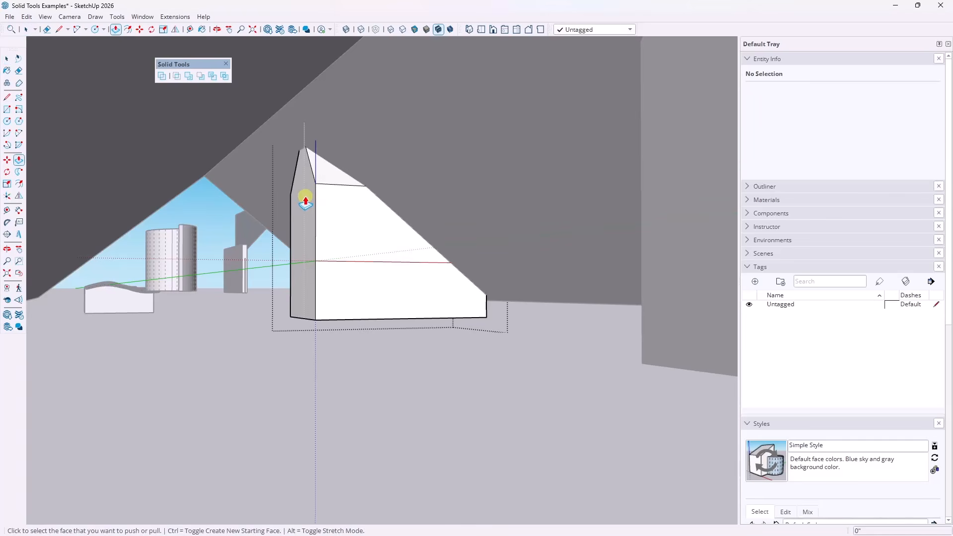
{"action": "left_click", "coordinate": [305, 198]}
{"action": "left_click", "coordinate": [271, 196]}
{"action": "key", "text": "space"}
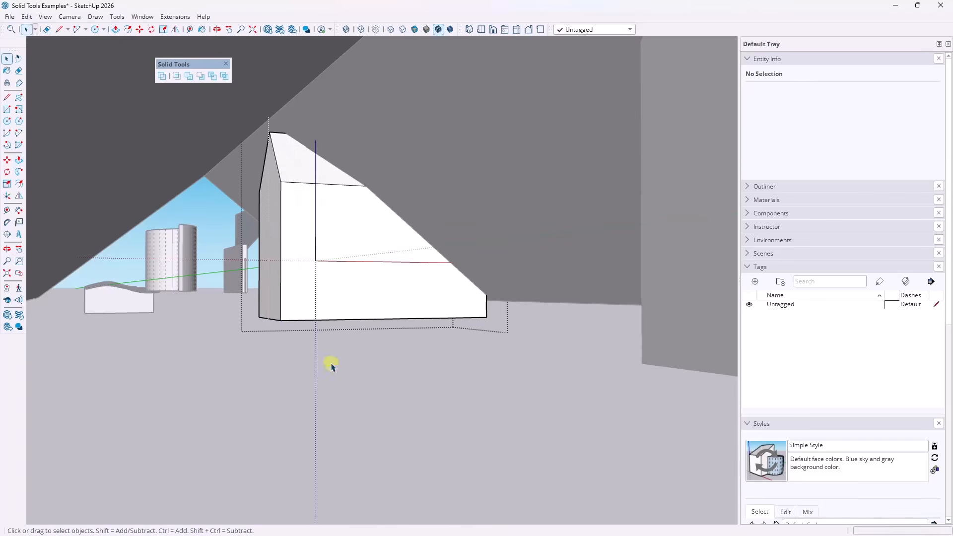
{"action": "left_click", "coordinate": [330, 363]}
Try to subtract the extended right dormer from the roof.
{"action": "scroll", "coordinate": [308, 348], "scroll_direction": "down", "scroll_amount": 3}
{"action": "scroll", "coordinate": [356, 326], "scroll_direction": "down", "scroll_amount": 7}
{"action": "middle_click_drag", "start_coordinate": [253, 347], "coordinate": [99, 410]}
{"action": "scroll", "coordinate": [446, 287], "scroll_direction": "up", "scroll_amount": 4}
{"action": "left_click", "coordinate": [439, 268]}
{"action": "middle_click_drag", "start_coordinate": [557, 277], "coordinate": [363, 218]}
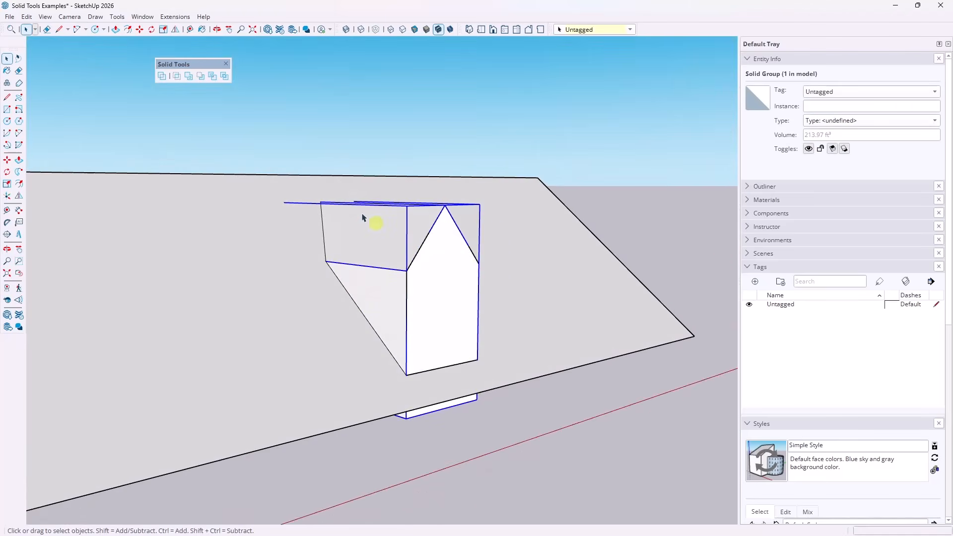
{"action": "left_click", "coordinate": [201, 77]}
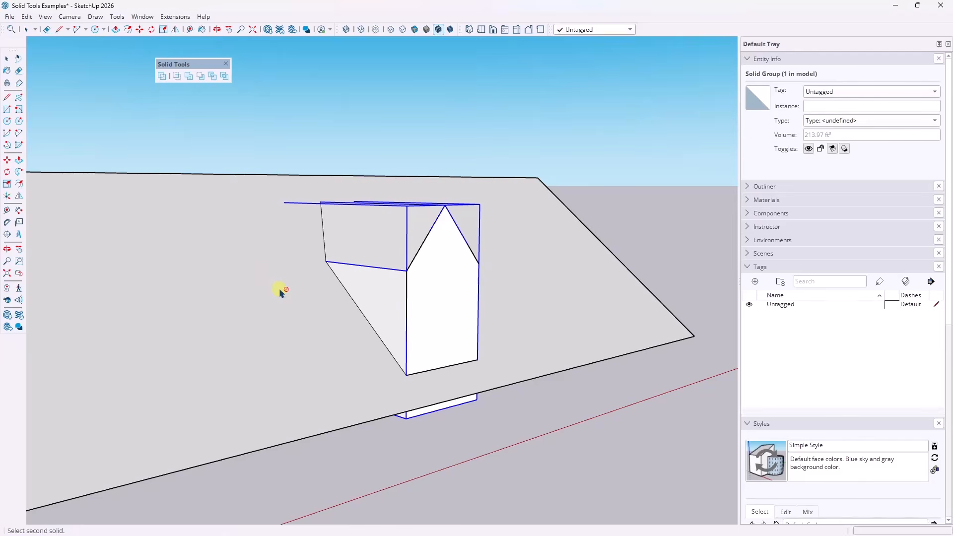
{"action": "middle_click_drag", "start_coordinate": [557, 298], "coordinate": [238, 319]}
{"action": "left_click", "coordinate": [242, 309]}
{"action": "scroll", "coordinate": [237, 320], "scroll_direction": "down", "scroll_amount": 2}
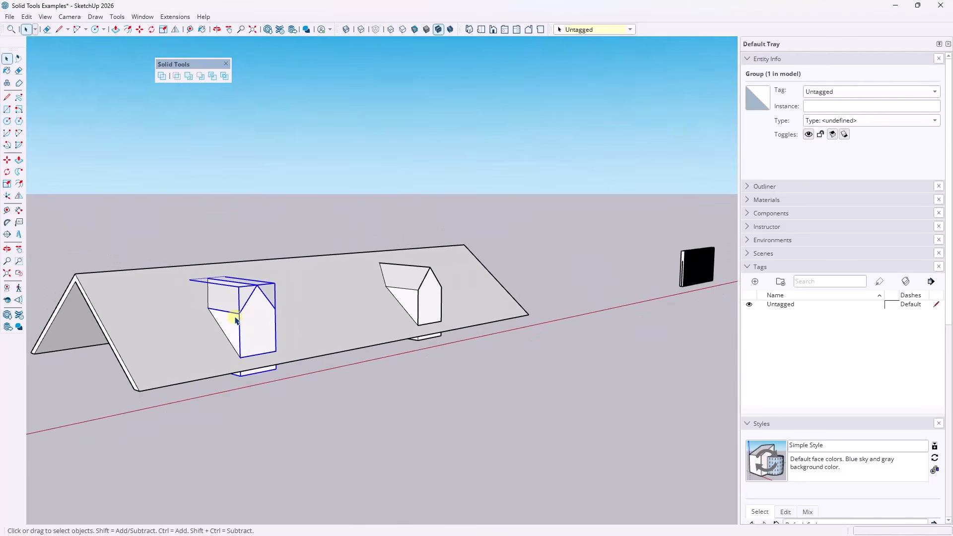
From under the restored roof, open the right dormer's group and push its back face deeper inside.
{"action": "left_click", "coordinate": [430, 300]}
{"action": "scroll", "coordinate": [430, 299], "scroll_direction": "up", "scroll_amount": 5}
{"action": "middle_click_drag", "start_coordinate": [431, 298], "coordinate": [400, 305]}
{"action": "double_click", "coordinate": [358, 293]}
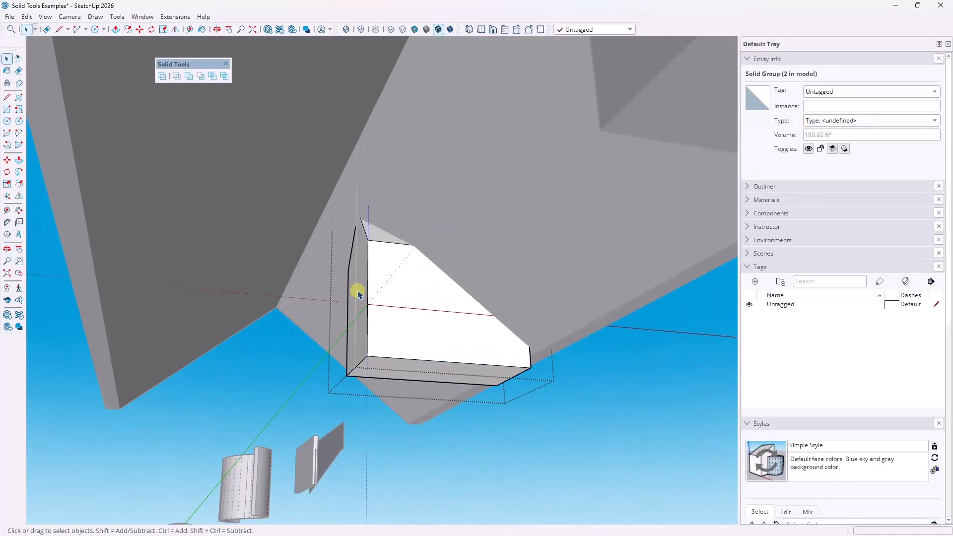
{"action": "key", "text": "p"}
{"action": "left_click", "coordinate": [358, 293]}
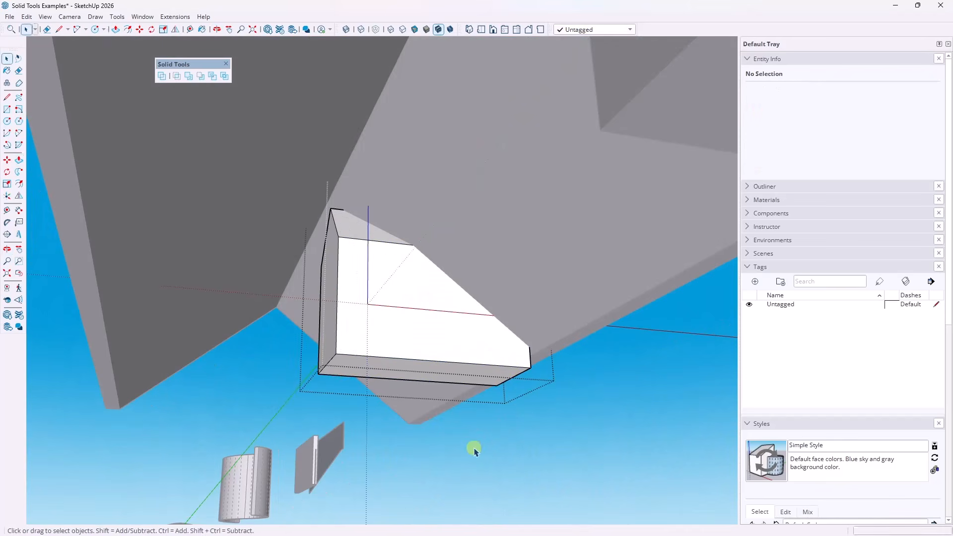
{"action": "middle_click_drag", "start_coordinate": [472, 447], "coordinate": [325, 394]}
{"action": "left_click", "coordinate": [394, 302]}
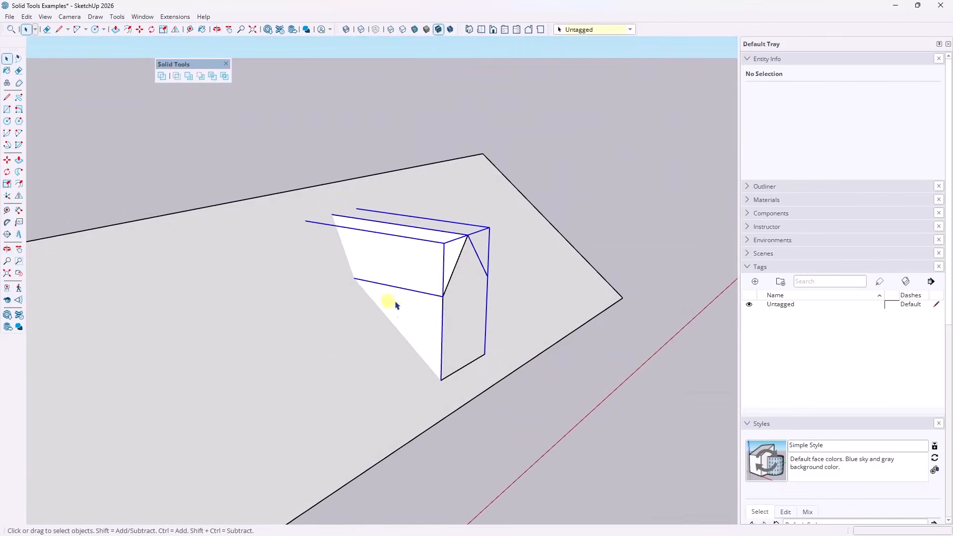
Subtract the extended right dormer from the roof group and inspect the edges of the cut opening.
{"action": "scroll", "coordinate": [437, 308], "scroll_direction": "down", "scroll_amount": 2}
{"action": "scroll", "coordinate": [425, 264], "scroll_direction": "up", "scroll_amount": 2}
{"action": "middle_click_drag", "start_coordinate": [424, 263], "coordinate": [402, 241]}
{"action": "left_click", "coordinate": [335, 308]}
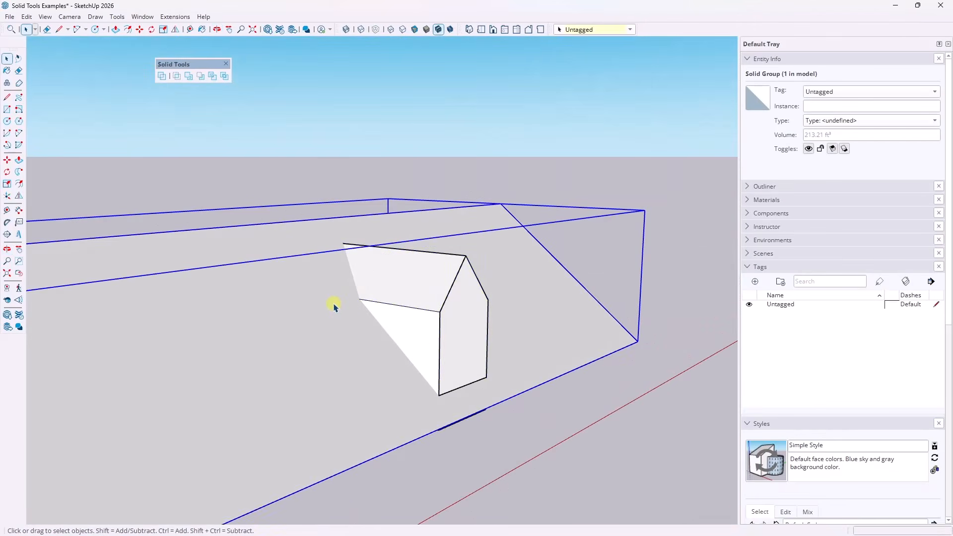
{"action": "left_click", "coordinate": [404, 287]}
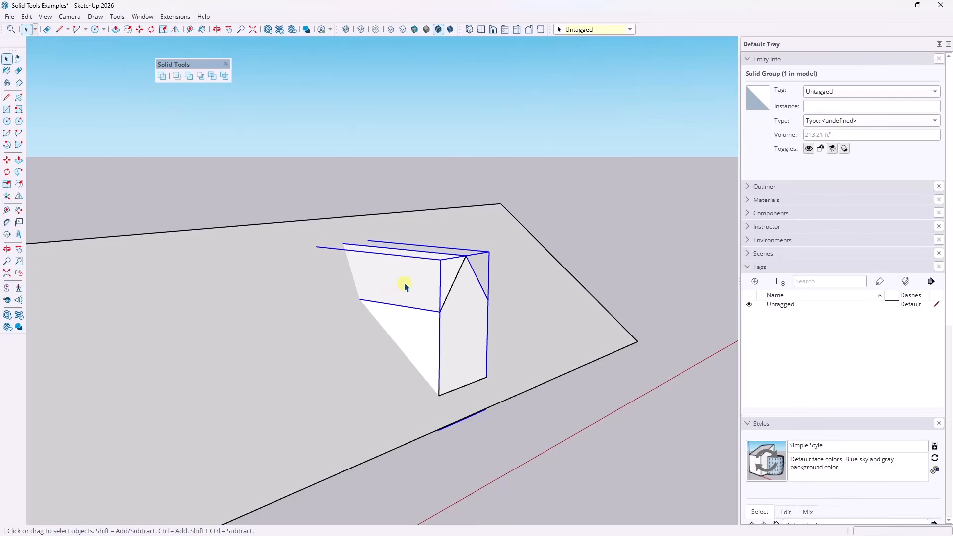
{"action": "left_click", "coordinate": [200, 76]}
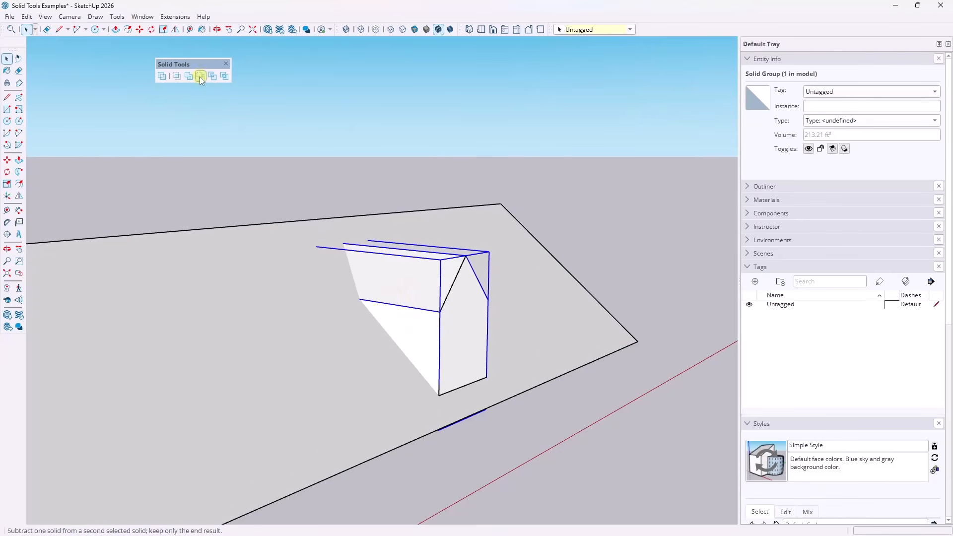
{"action": "left_click", "coordinate": [256, 289]}
{"action": "middle_click_drag", "start_coordinate": [426, 324], "coordinate": [499, 311]}
{"action": "key", "text": "space"}
{"action": "scroll", "coordinate": [393, 292], "scroll_direction": "up", "scroll_amount": 10}
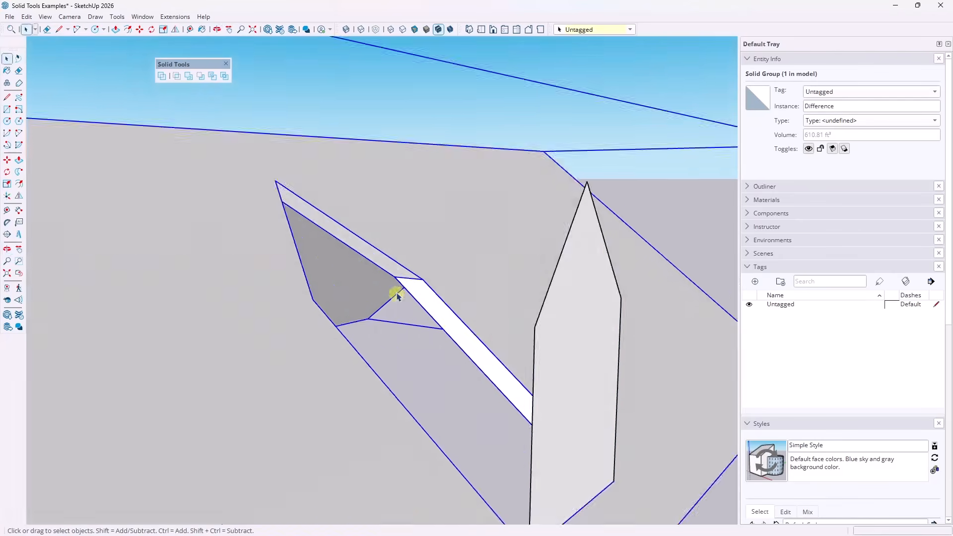
{"action": "scroll", "coordinate": [406, 326], "scroll_direction": "down", "scroll_amount": 10}
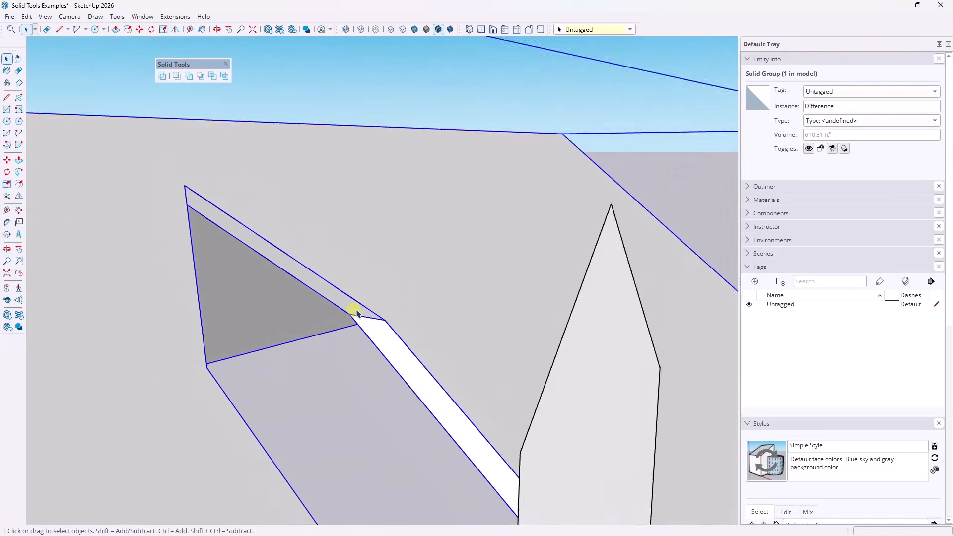
Draw the right dormer's ridge line from the front gable's peak to the roof opening's apex, plus the far eave line.
{"action": "double_click", "coordinate": [444, 342]}
{"action": "key", "text": "l"}
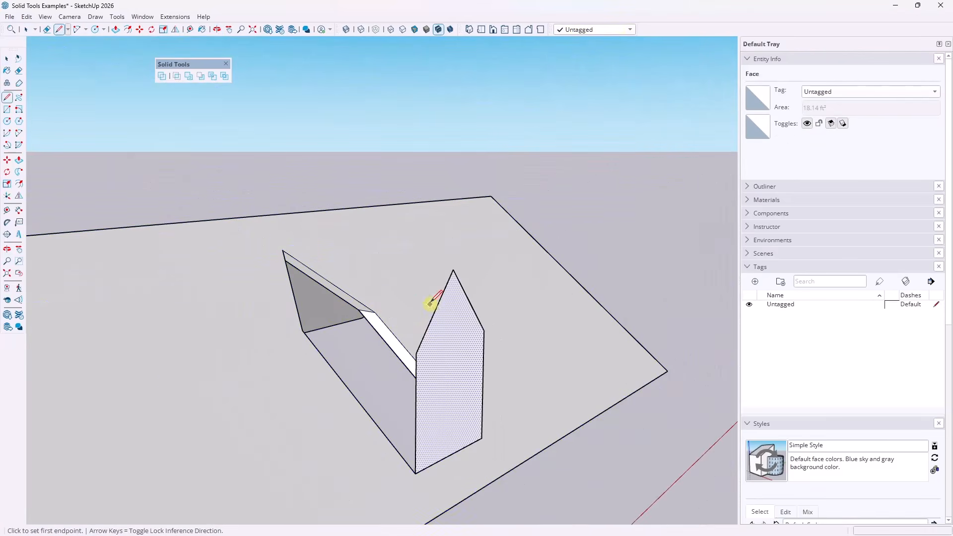
{"action": "left_click", "coordinate": [453, 270]}
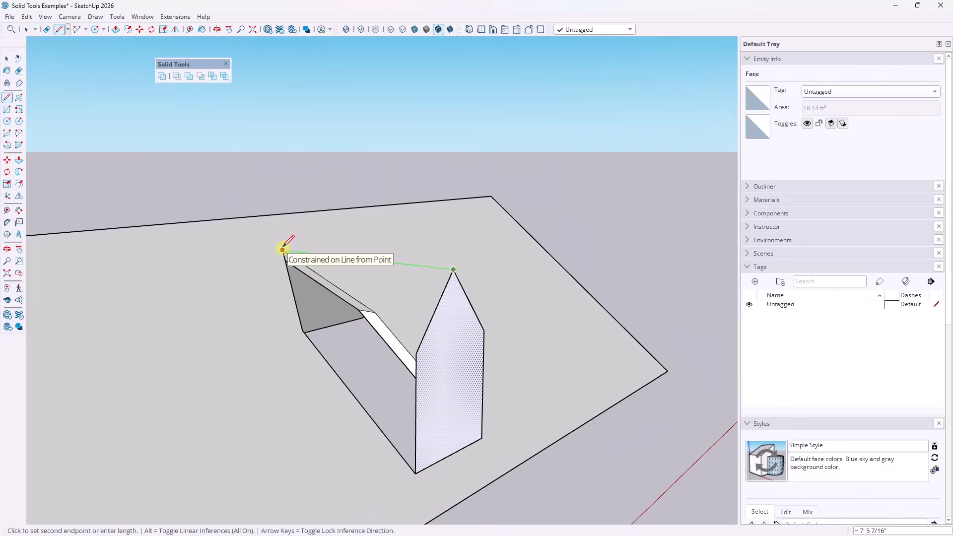
{"action": "left_click", "coordinate": [282, 249]}
{"action": "left_click", "coordinate": [484, 330]}
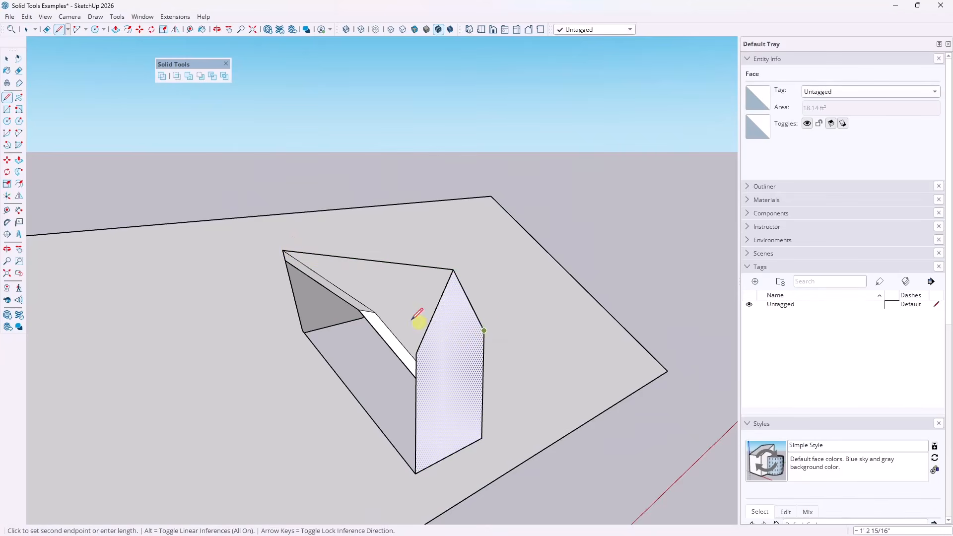
{"action": "left_click", "coordinate": [375, 312]}
{"action": "key", "text": "space"}
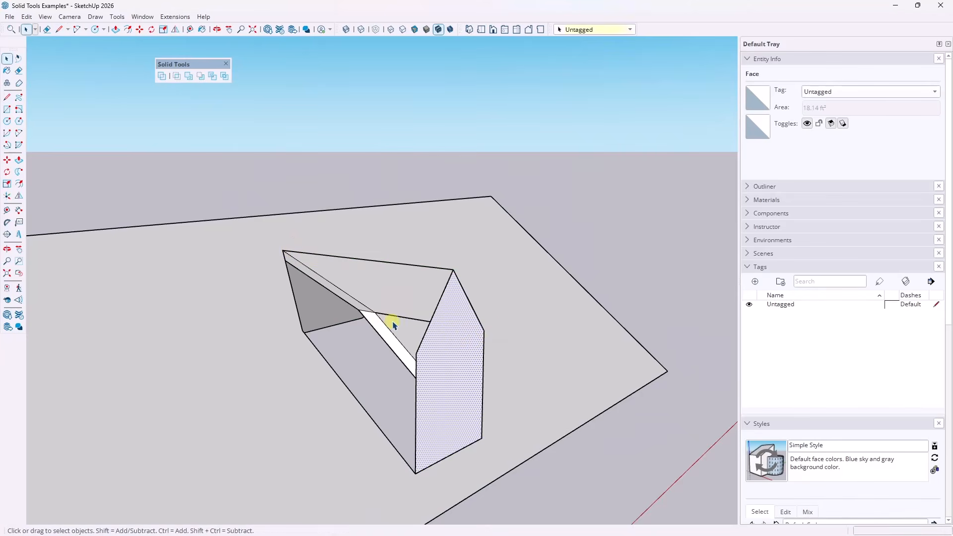
Draw the right dormer's near eave and valley lines to close its roof slope, and close the side wall beneath.
{"action": "left_click", "coordinate": [417, 354]}
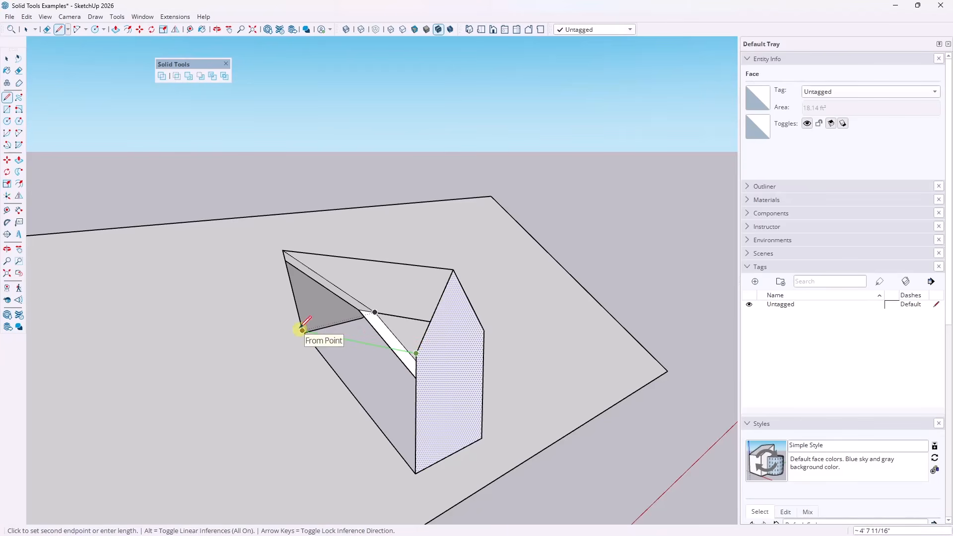
{"action": "left_click", "coordinate": [302, 330]}
{"action": "left_click", "coordinate": [283, 250]}
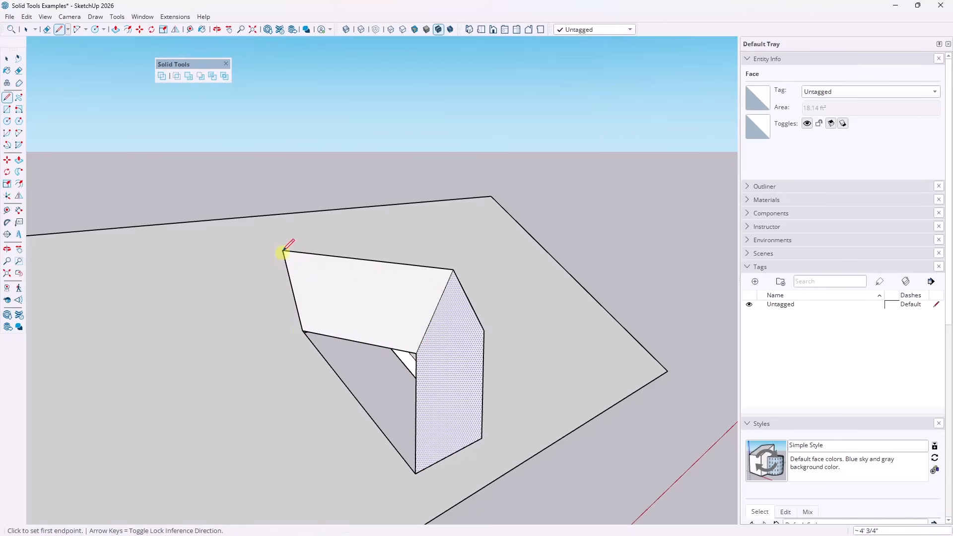
{"action": "left_click", "coordinate": [416, 472]}
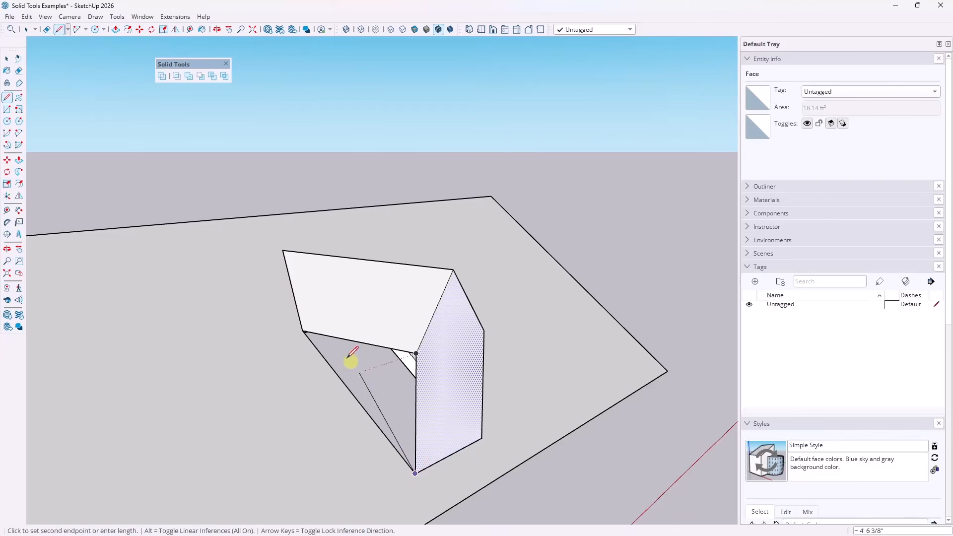
{"action": "left_click", "coordinate": [308, 331]}
Close the right dormer's other roof slope and side wall by drawing the eave, valley and lower edges back to the roof.
{"action": "middle_click_drag", "start_coordinate": [305, 330], "coordinate": [190, 367]}
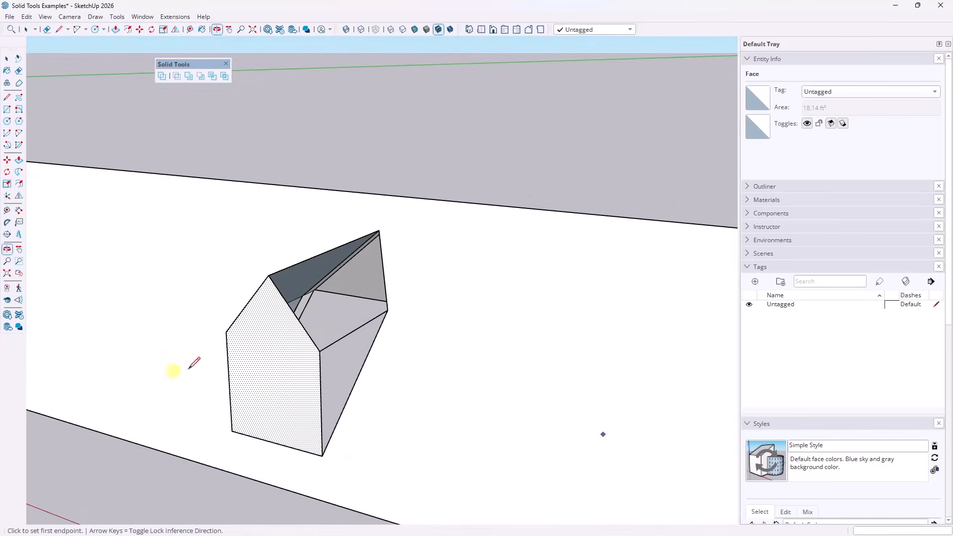
{"action": "left_click", "coordinate": [320, 351]}
{"action": "left_click", "coordinate": [388, 310]}
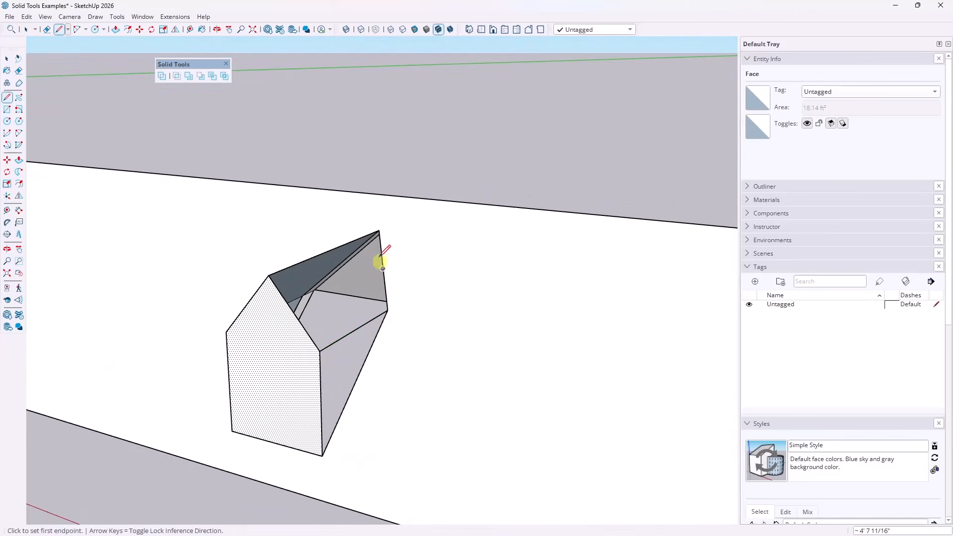
{"action": "left_click", "coordinate": [379, 231]}
{"action": "left_click", "coordinate": [388, 310]}
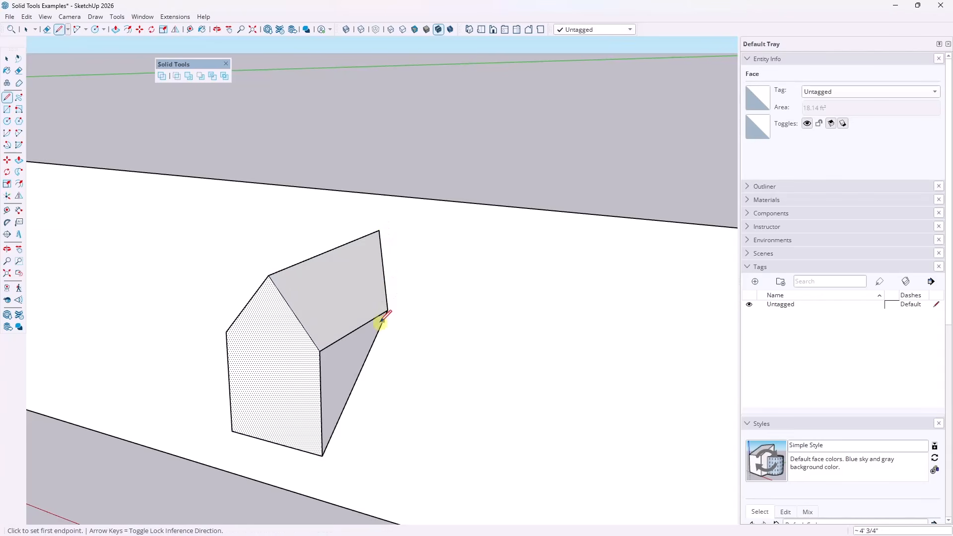
{"action": "left_click", "coordinate": [387, 310]}
{"action": "left_click", "coordinate": [323, 455]}
{"action": "key", "text": "space"}
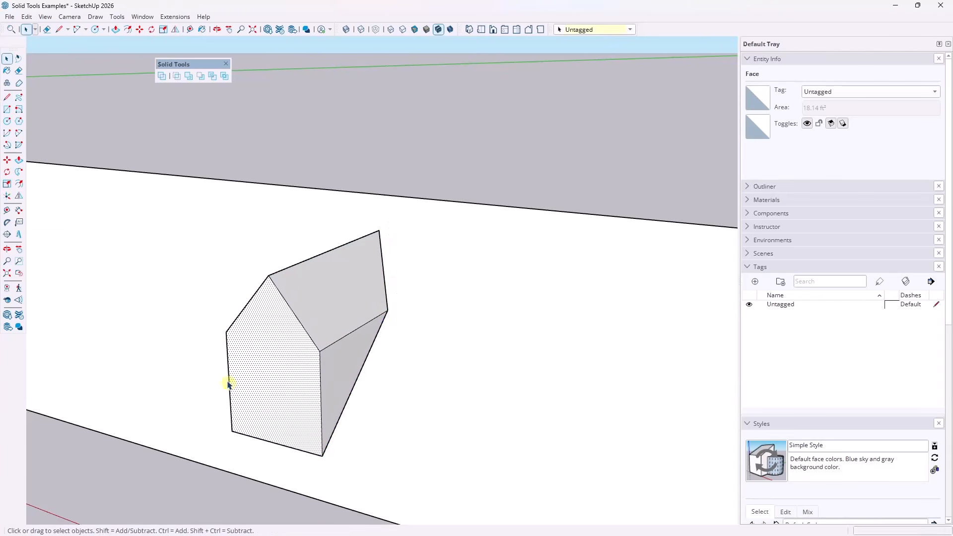
Select all the connected geometry of the rebuilt right dormer and make it a group.
{"action": "middle_click_drag", "start_coordinate": [226, 383], "coordinate": [430, 325]}
{"action": "triple_click", "coordinate": [430, 326]}
{"action": "right_click", "coordinate": [430, 325]}
{"action": "left_click", "coordinate": [460, 153]}
Select all the vertical pickets beside the roof and merge them into one solid with Outer Shell.
{"action": "middle_click_drag", "start_coordinate": [461, 152], "coordinate": [412, 300]}
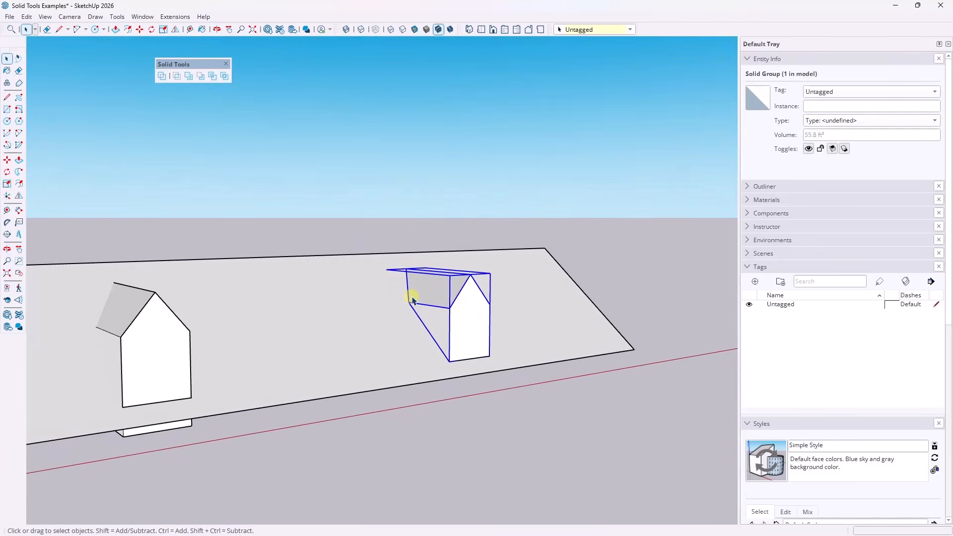
{"action": "scroll", "coordinate": [314, 314], "scroll_direction": "down", "scroll_amount": 6}
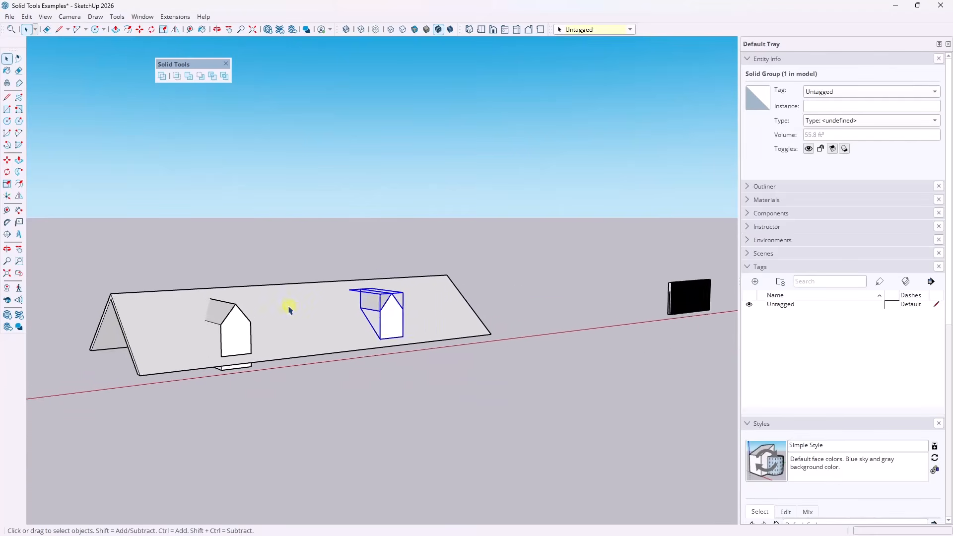
{"action": "scroll", "coordinate": [593, 291], "scroll_direction": "up", "scroll_amount": 8}
{"action": "middle_click_drag", "start_coordinate": [544, 317], "coordinate": [617, 375]}
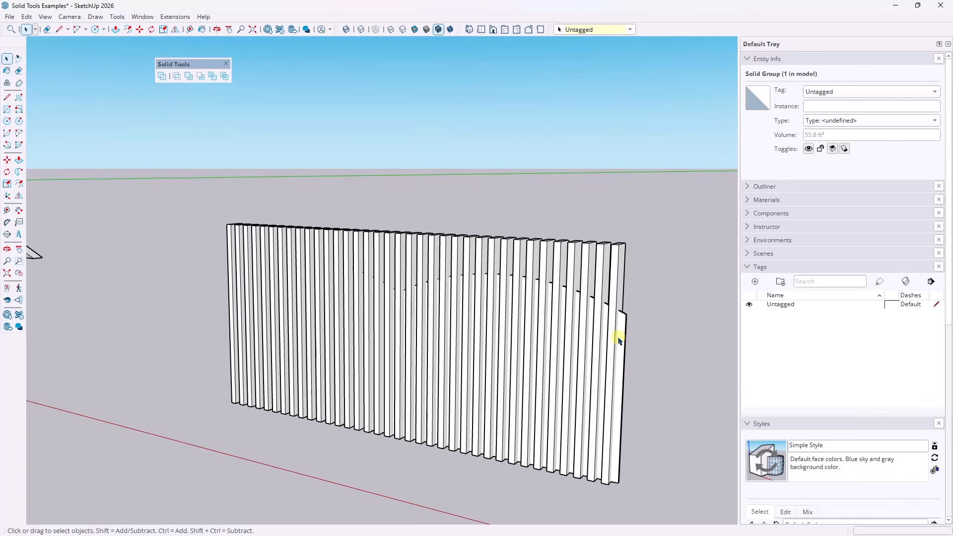
{"action": "mouse_move", "coordinate": [633, 336]}
{"action": "middle_mouse_down"}
{"action": "mouse_move", "coordinate": [680, 313]}
{"action": "mouse_move", "coordinate": [727, 313]}
{"action": "mouse_move", "coordinate": [680, 327]}
{"action": "mouse_move", "coordinate": [667, 344]}
{"action": "mouse_move", "coordinate": [660, 330]}
{"action": "mouse_move", "coordinate": [630, 319]}
{"action": "mouse_move", "coordinate": [623, 336]}
{"action": "middle_mouse_up"}
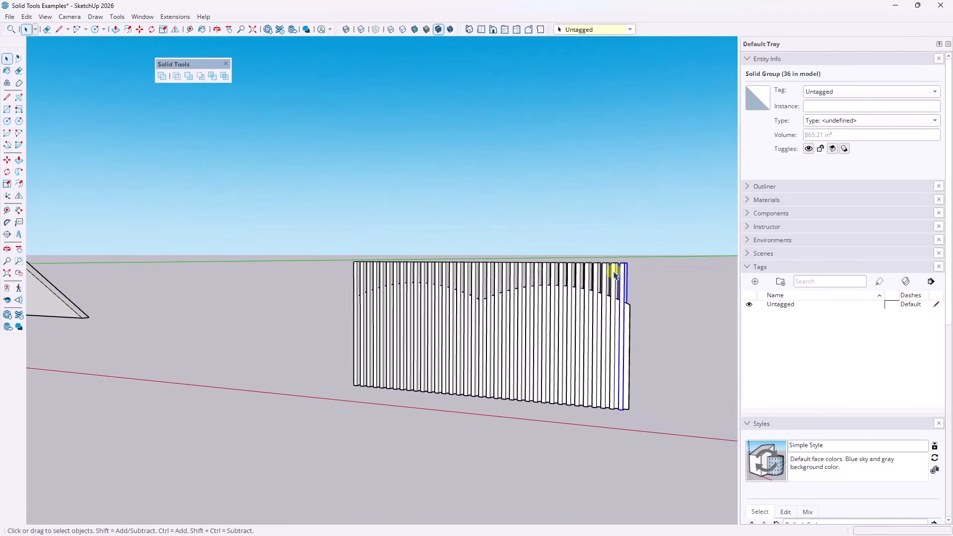
{"action": "middle_click_drag", "start_coordinate": [614, 275], "coordinate": [639, 258]}
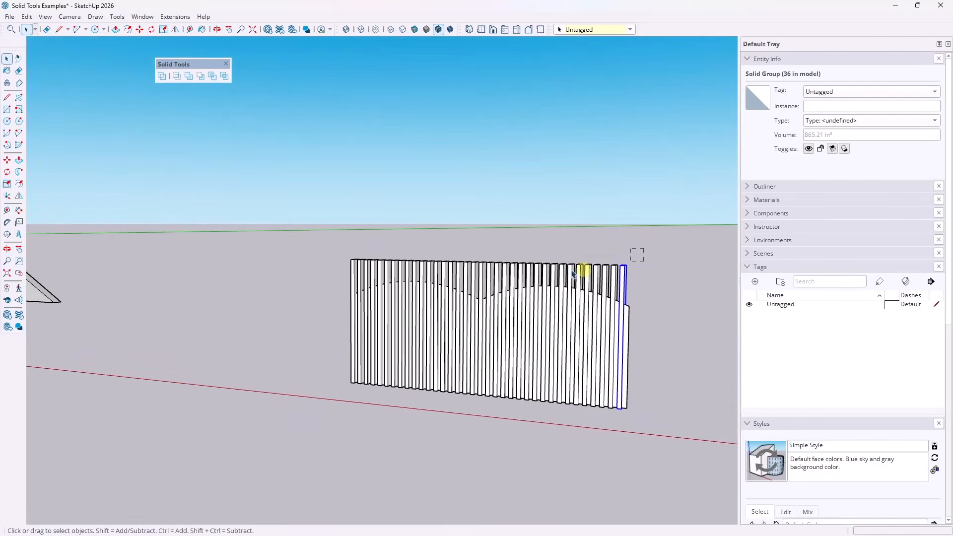
{"action": "left_click_drag", "start_coordinate": [348, 272], "coordinate": [350, 273]}
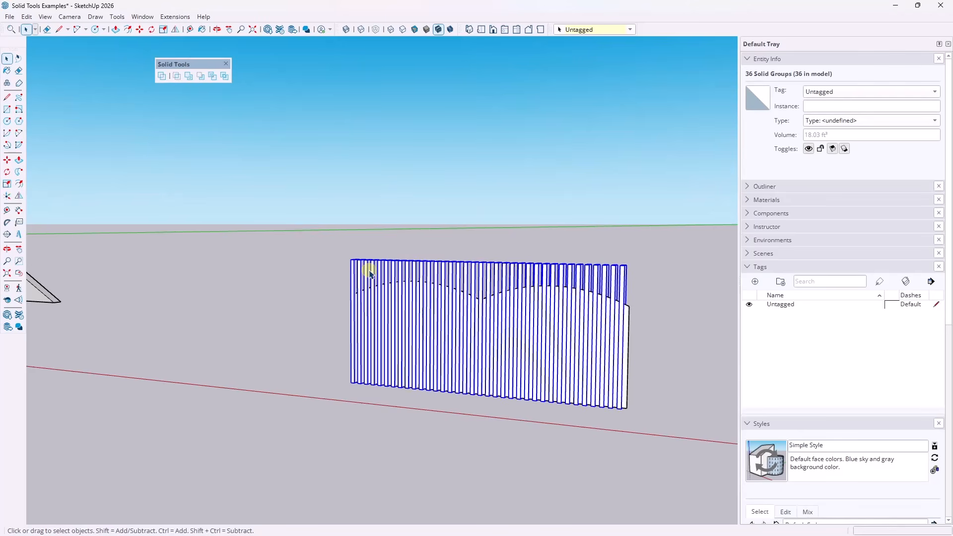
{"action": "left_click", "coordinate": [160, 77]}
Scale the merged picket group downward so it extends below the scalloped panel's bottom edge.
{"action": "middle_click_drag", "start_coordinate": [532, 383], "coordinate": [522, 404]}
{"action": "key", "text": "s"}
{"action": "scroll", "coordinate": [469, 405], "scroll_direction": "up", "scroll_amount": 3}
{"action": "left_click", "coordinate": [464, 404]}
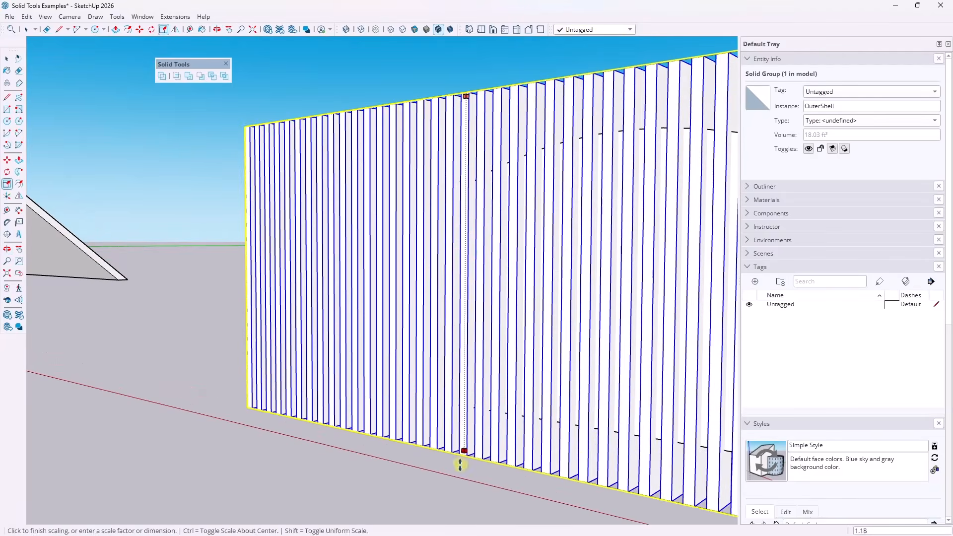
{"action": "left_click", "coordinate": [460, 464]}
{"action": "key", "text": "space"}
Subtract the merged picket group from the scalloped panel to leave separate slats with a curved top outline.
{"action": "scroll", "coordinate": [493, 366], "scroll_direction": "down", "scroll_amount": 5}
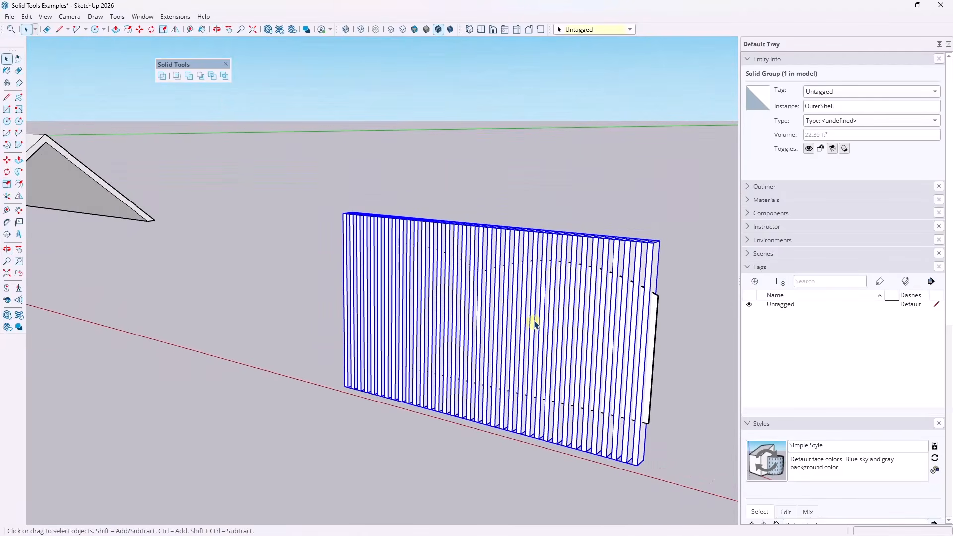
{"action": "left_click", "coordinate": [653, 343]}
{"action": "mouse_move", "coordinate": [491, 386]}
{"action": "middle_mouse_down"}
{"action": "mouse_move", "coordinate": [719, 353]}
{"action": "mouse_move", "coordinate": [479, 353]}
{"action": "mouse_move", "coordinate": [540, 330]}
{"action": "middle_mouse_up"}
{"action": "scroll", "coordinate": [493, 227], "scroll_direction": "up", "scroll_amount": 1}
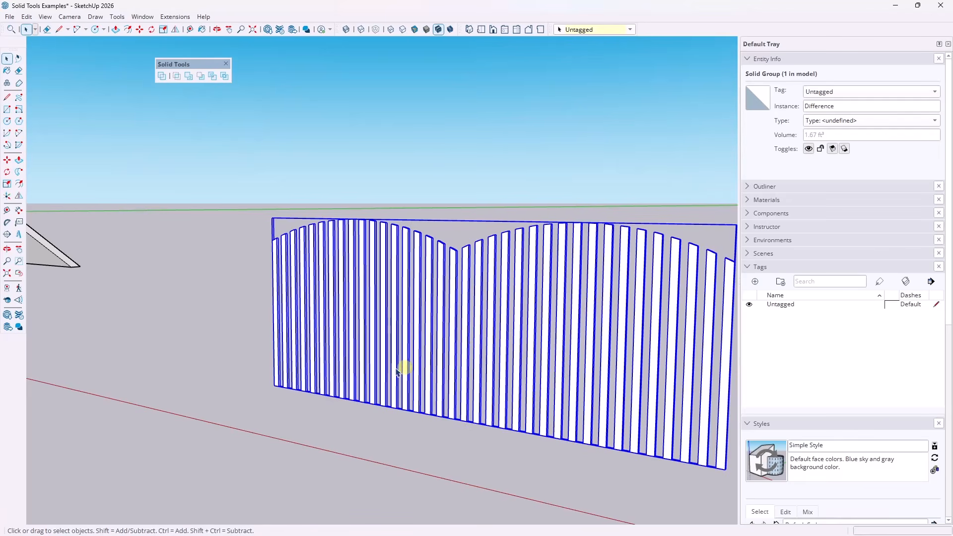
Extrude the sloped profile face across the full depth of the curved wall with Push/Pull.
{"action": "scroll", "coordinate": [410, 304], "scroll_direction": "down", "scroll_amount": 3}
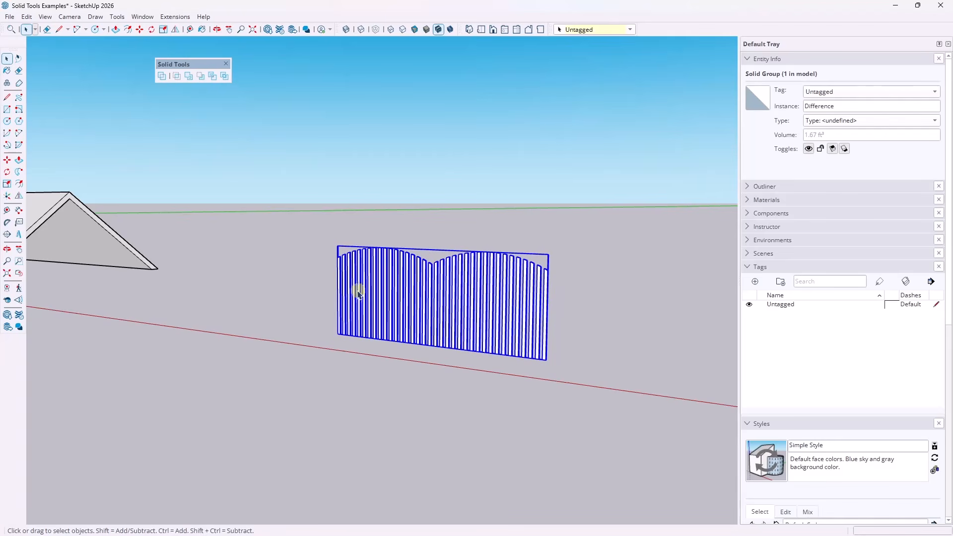
{"action": "scroll", "coordinate": [358, 293], "scroll_direction": "down", "scroll_amount": 6}
{"action": "middle_click_drag", "start_coordinate": [457, 294], "coordinate": [445, 236]}
{"action": "scroll", "coordinate": [495, 272], "scroll_direction": "up", "scroll_amount": 5}
{"action": "left_click", "coordinate": [472, 306]}
{"action": "key", "text": "p"}
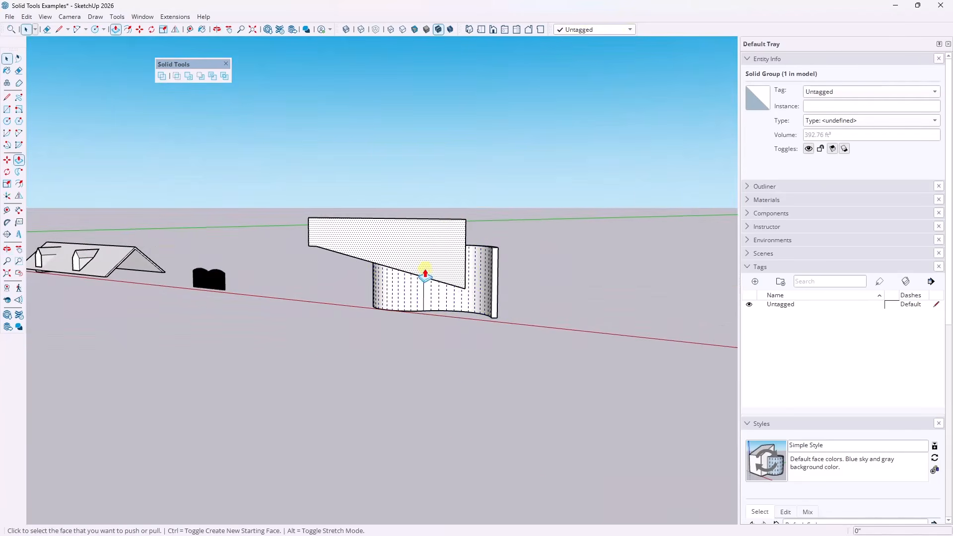
{"action": "left_click", "coordinate": [425, 273]}
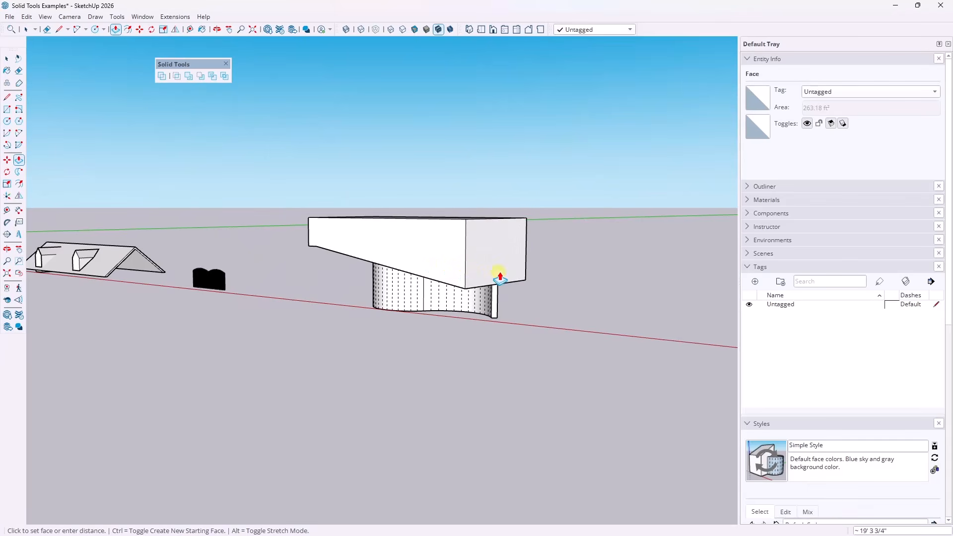
{"action": "left_click", "coordinate": [533, 281]}
{"action": "key", "text": "space"}
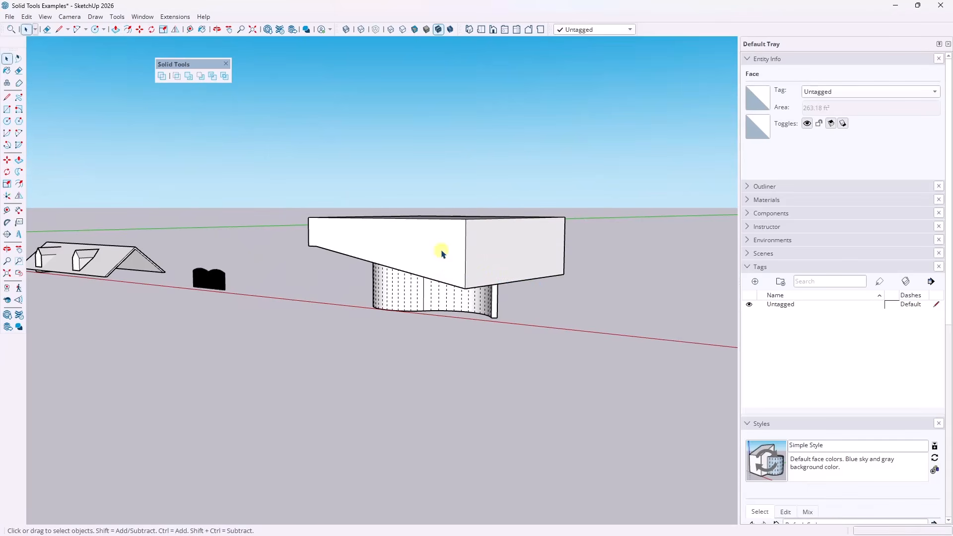
Make the extruded sloped block a group and select the curved wall to check that it is solid.
{"action": "middle_click_drag", "start_coordinate": [440, 251], "coordinate": [512, 242]}
{"action": "right_click", "coordinate": [511, 240]}
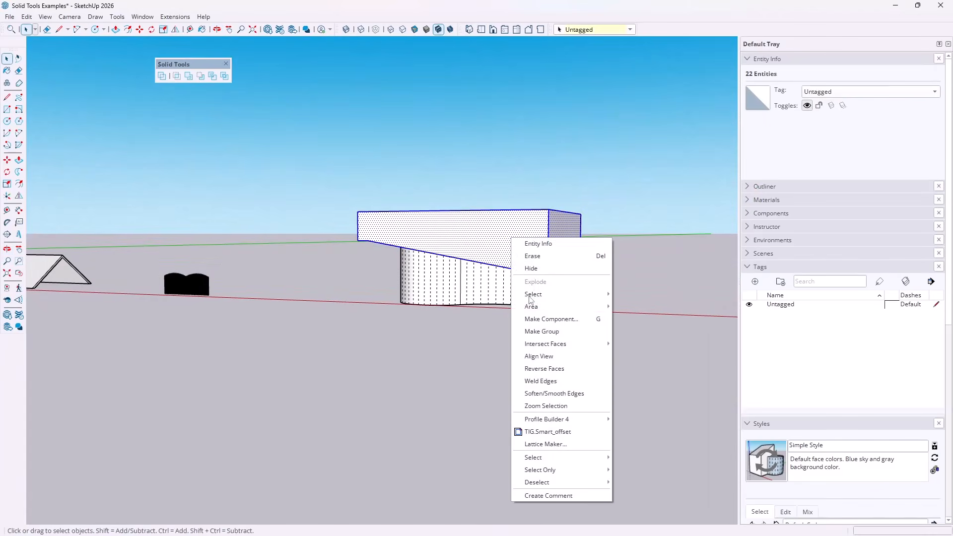
{"action": "left_click", "coordinate": [546, 330]}
{"action": "left_click", "coordinate": [464, 279]}
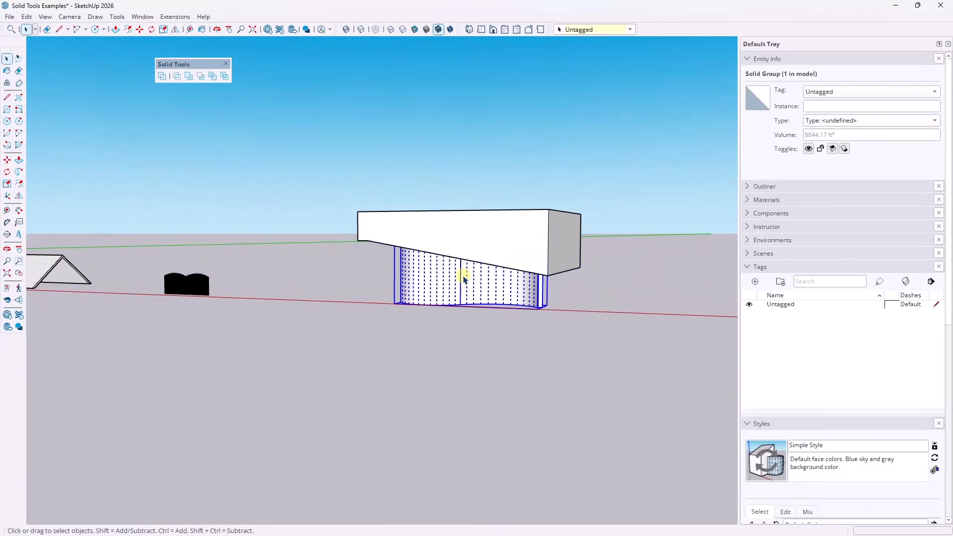
Subtract the sloped block from the curved wall to give the wall a slanted top.
{"action": "middle_click_drag", "start_coordinate": [535, 285], "coordinate": [527, 238]}
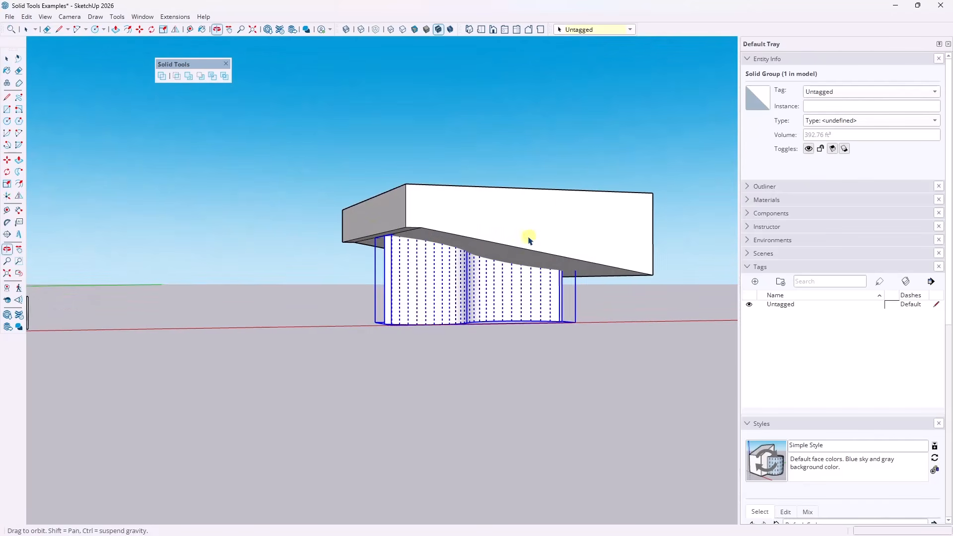
{"action": "left_click", "coordinate": [478, 221]}
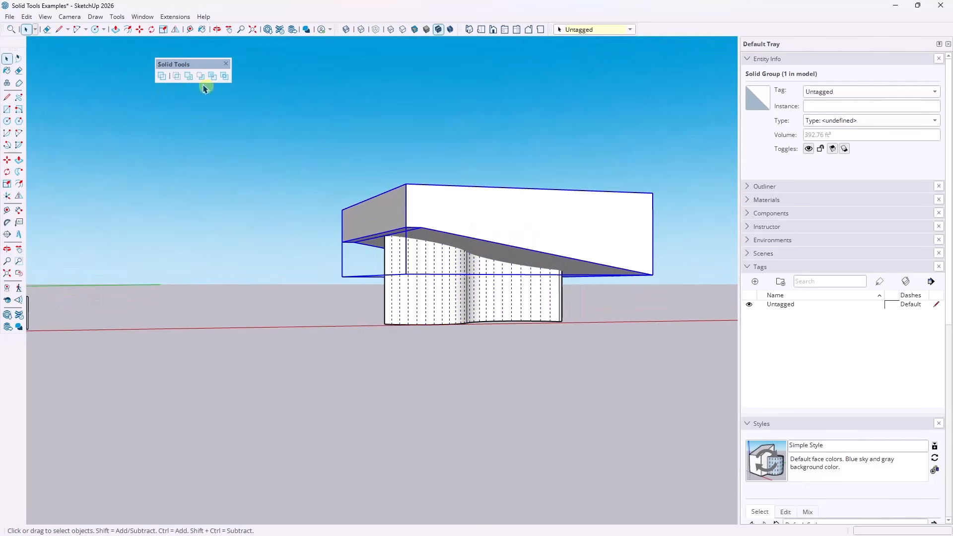
{"action": "left_click", "coordinate": [200, 76]}
{"action": "left_click", "coordinate": [422, 289]}
{"action": "middle_click_drag", "start_coordinate": [483, 276], "coordinate": [513, 330]}
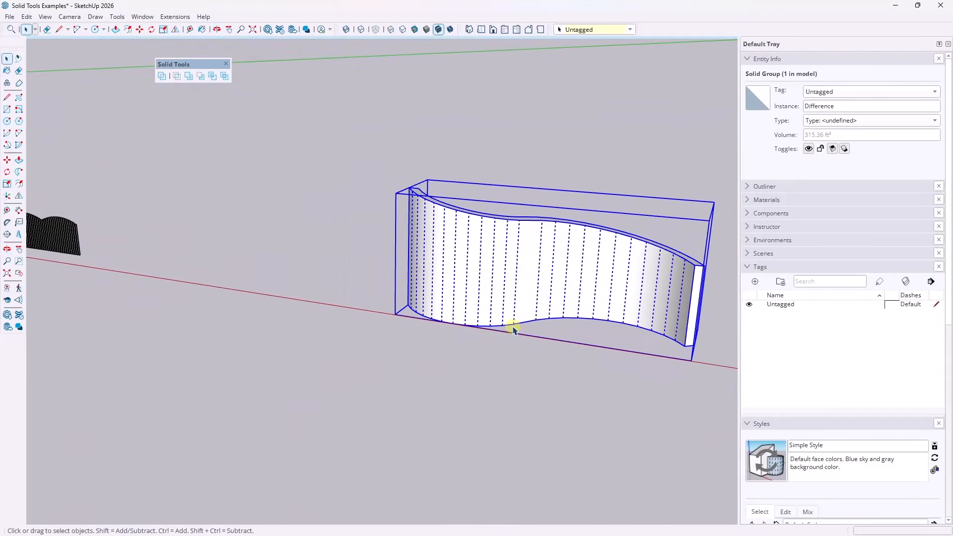
Draw an upright rectangular door outline about 6' 5" tall at the base of the curved wall.
{"action": "key", "text": "l"}
{"action": "left_click", "coordinate": [453, 323]}
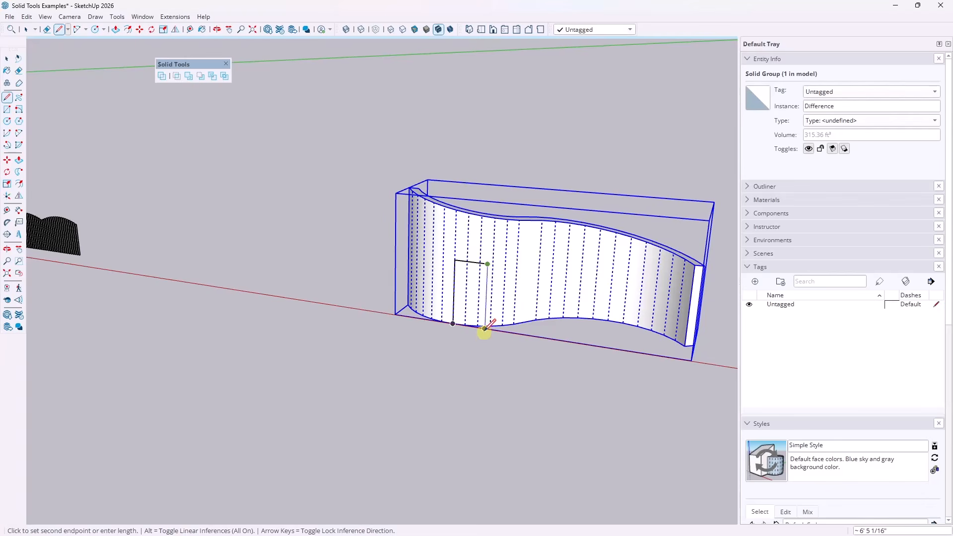
{"action": "left_click", "coordinate": [453, 324]}
{"action": "key", "text": "space"}
{"action": "key", "text": "p"}
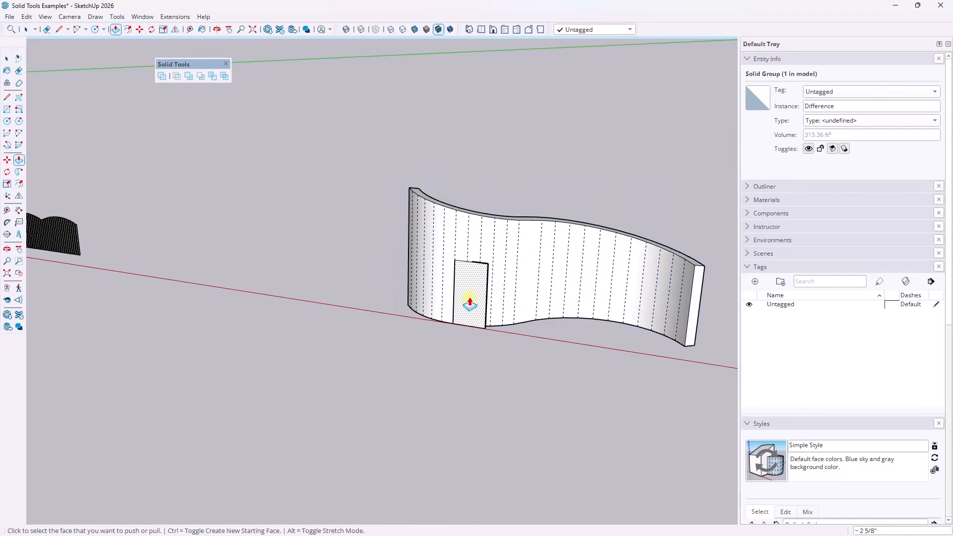
{"action": "left_click", "coordinate": [479, 283]}
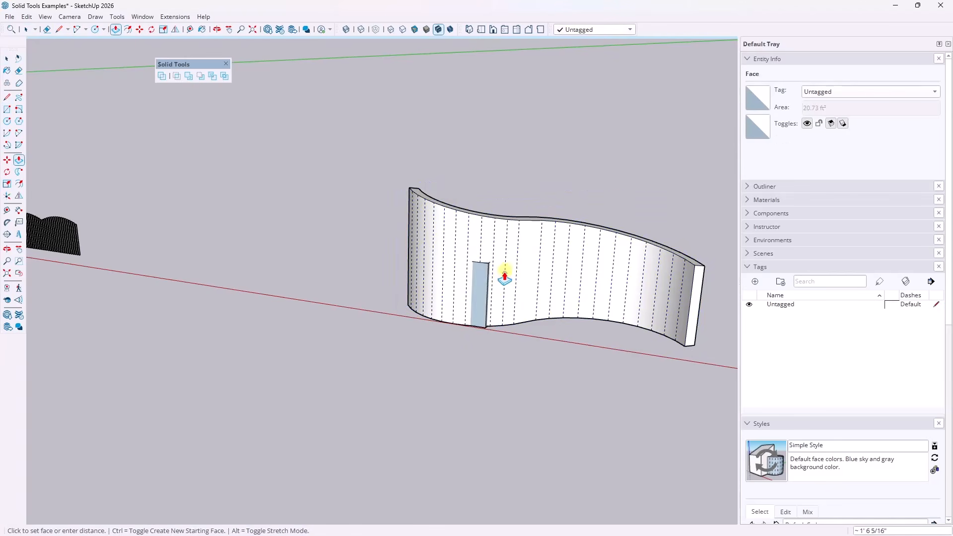
{"action": "key", "text": "space"}
Extrude the door outline about 3' 2 11/16" forward from the curved wall with Push/Pull.
{"action": "key", "text": "p"}
{"action": "left_click_drag", "start_coordinate": [470, 298], "coordinate": [455, 312]}
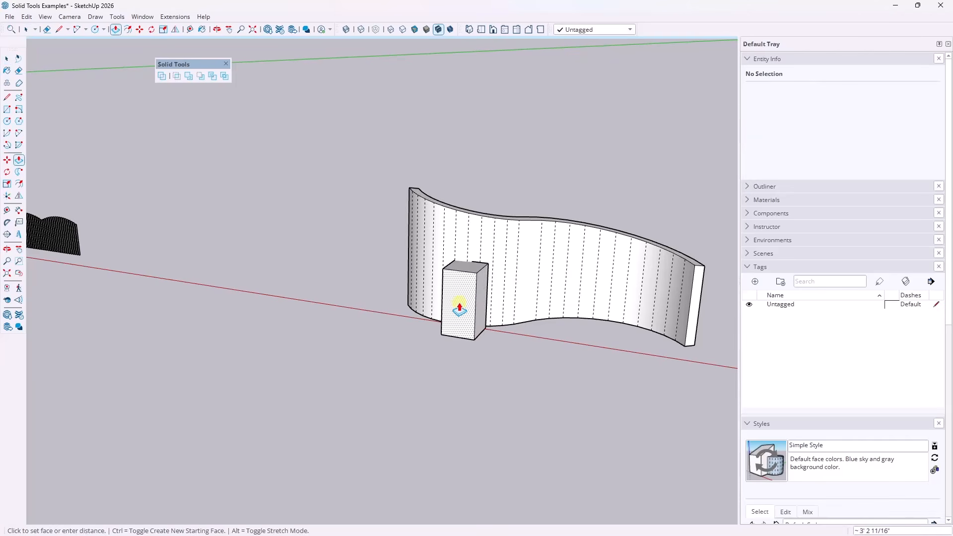
{"action": "key", "text": "space"}
Select the whole door block and scale its back face deeper so it passes through the curved wall.
{"action": "left_click", "coordinate": [465, 301]}
{"action": "key", "text": "s"}
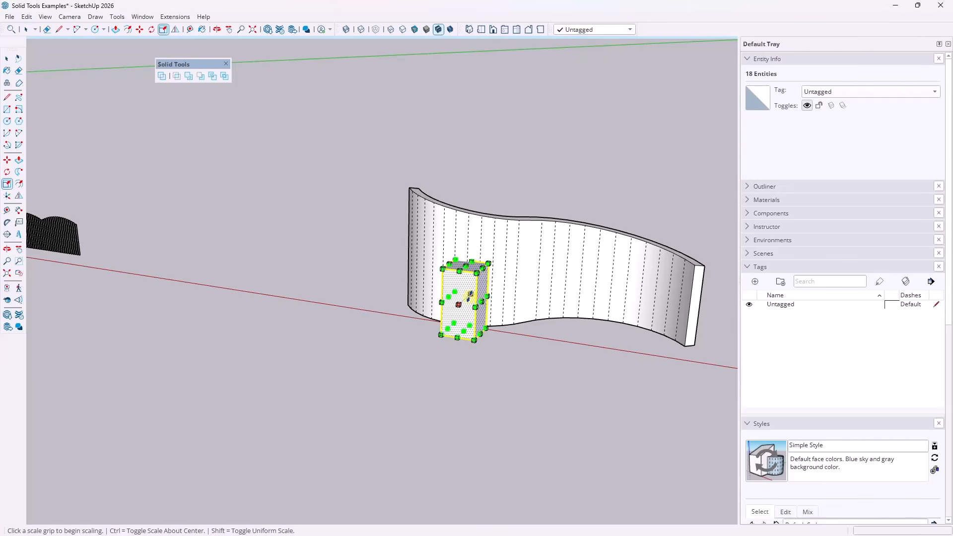
{"action": "left_click", "coordinate": [470, 294]}
{"action": "left_click", "coordinate": [503, 273]}
{"action": "key", "text": "space"}
Make the door block a group and subtract it from the curved wall.
{"action": "right_click", "coordinate": [474, 291]}
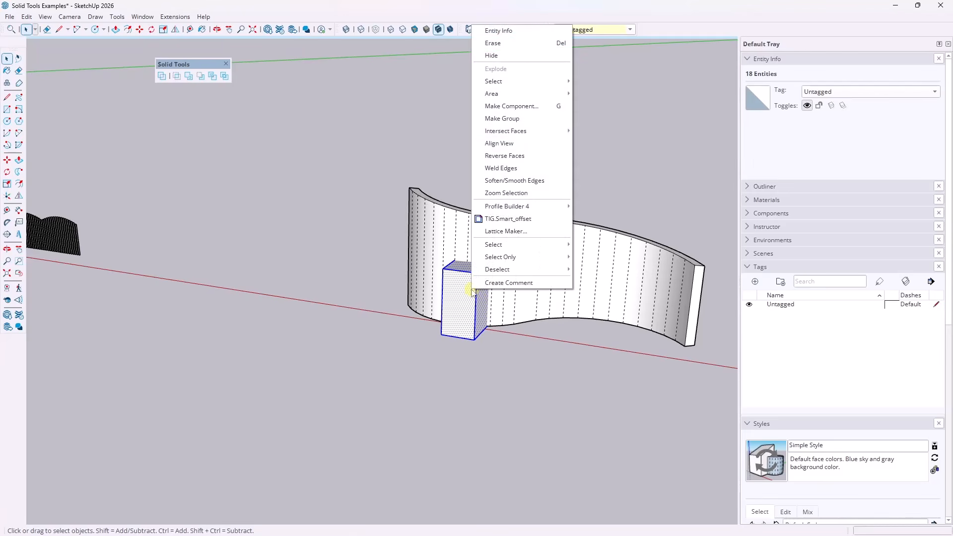
{"action": "left_click", "coordinate": [473, 120]}
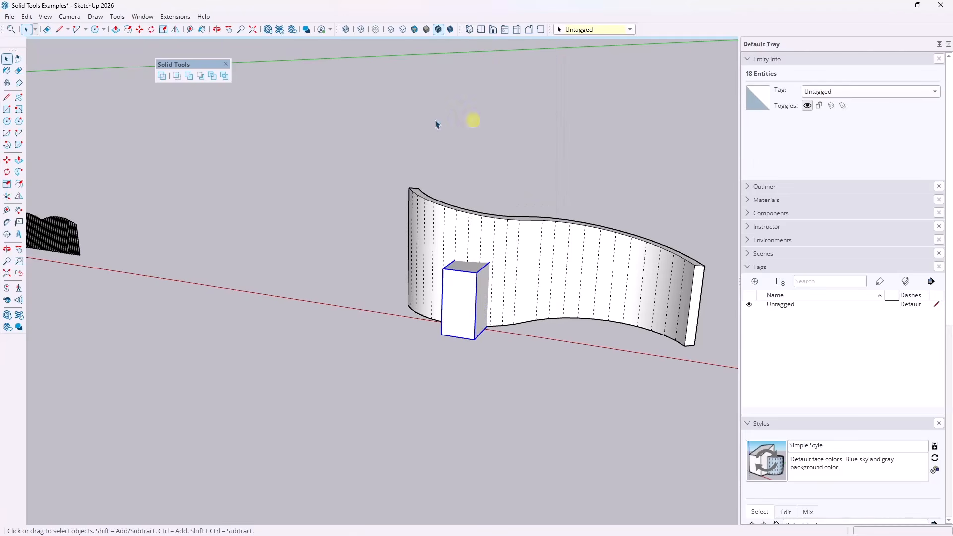
{"action": "left_click", "coordinate": [200, 76]}
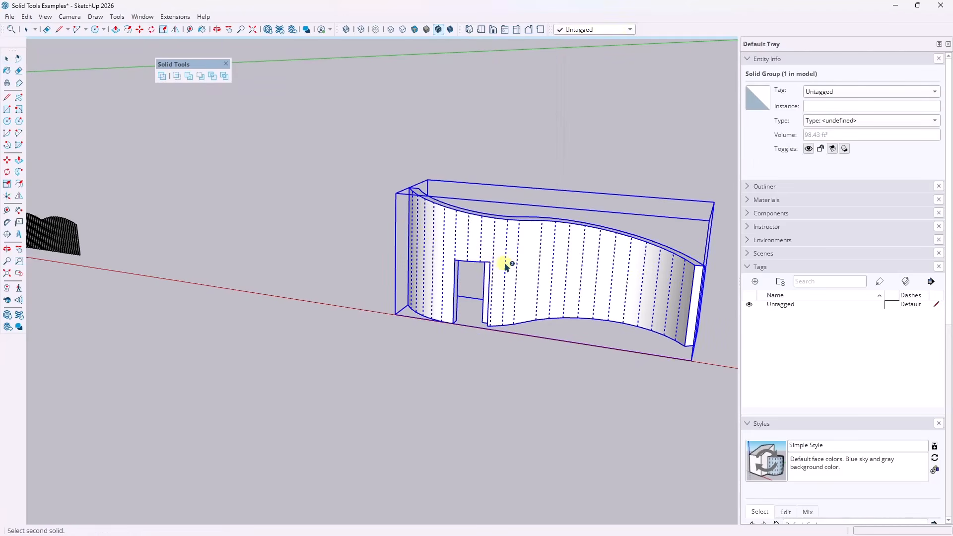
Scale the ungapped door block group's back face much deeper so it extends well through the curved wall.
{"action": "scroll", "coordinate": [462, 290], "scroll_direction": "up", "scroll_amount": 5}
{"action": "middle_click_drag", "start_coordinate": [575, 315], "coordinate": [444, 421]}
{"action": "key", "text": "s"}
{"action": "left_click", "coordinate": [456, 351]}
{"action": "scroll", "coordinate": [468, 328], "scroll_direction": "down", "scroll_amount": 2}
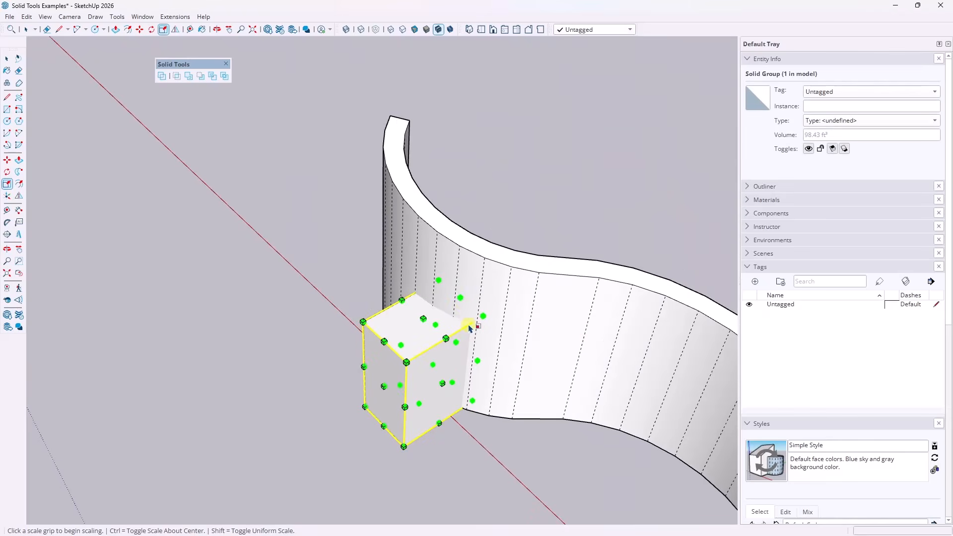
{"action": "left_click_drag", "start_coordinate": [456, 343], "coordinate": [620, 256]}
{"action": "middle_click_drag", "start_coordinate": [620, 256], "coordinate": [518, 265]}
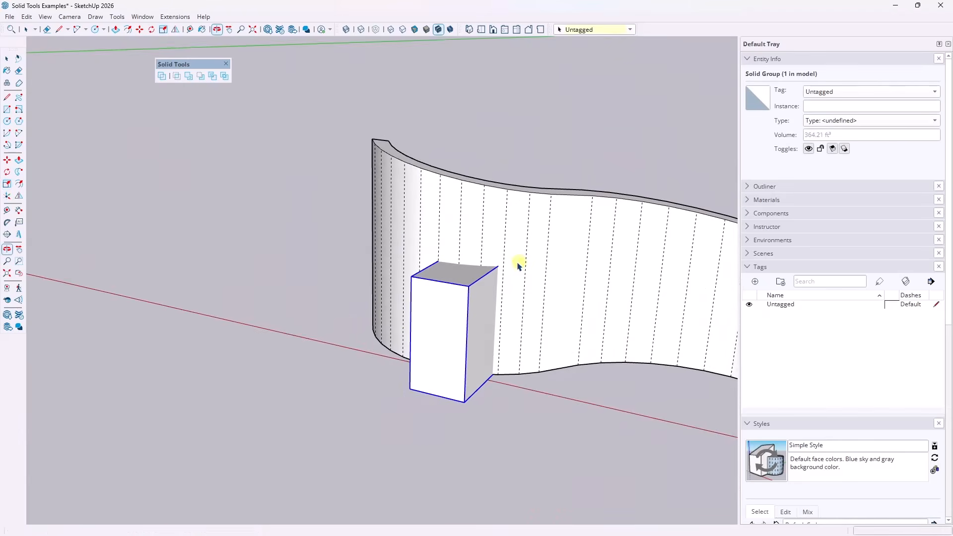
Scale the door block's underside downward by a factor of about 1.34 so it extends below the curved wall's base.
{"action": "middle_click_drag", "start_coordinate": [484, 313], "coordinate": [489, 206]}
{"action": "key", "text": "s"}
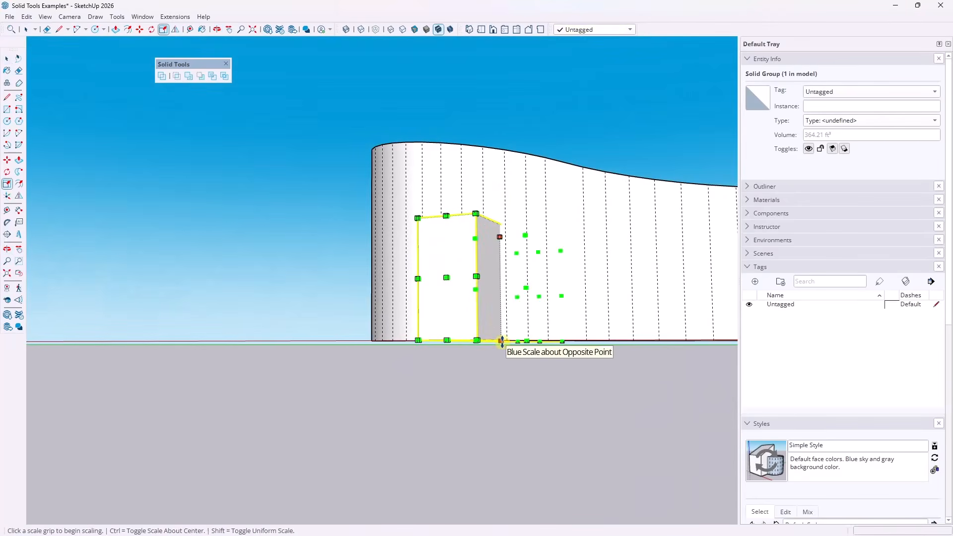
{"action": "middle_click_drag", "start_coordinate": [502, 341], "coordinate": [510, 267]}
{"action": "left_click_drag", "start_coordinate": [503, 338], "coordinate": [502, 375]}
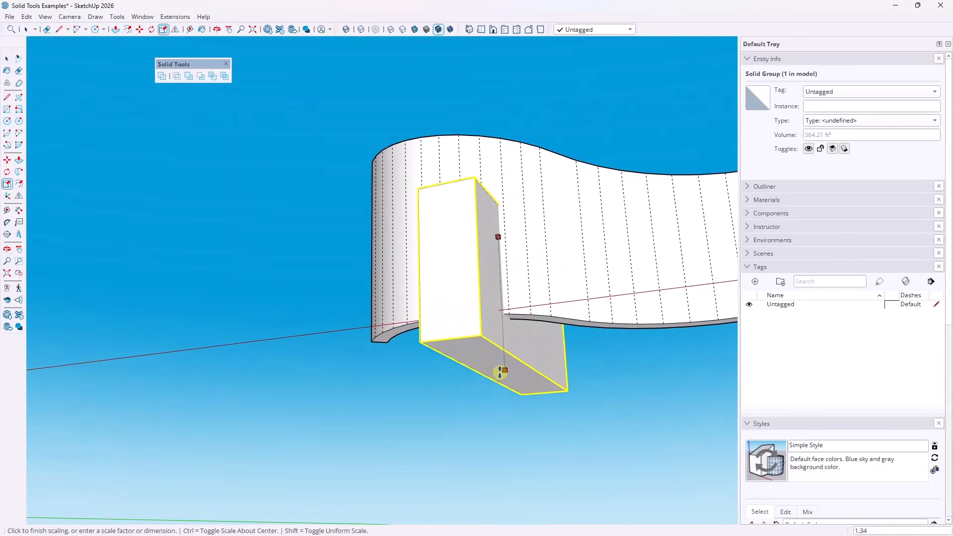
{"action": "middle_click_drag", "start_coordinate": [521, 309], "coordinate": [474, 461]}
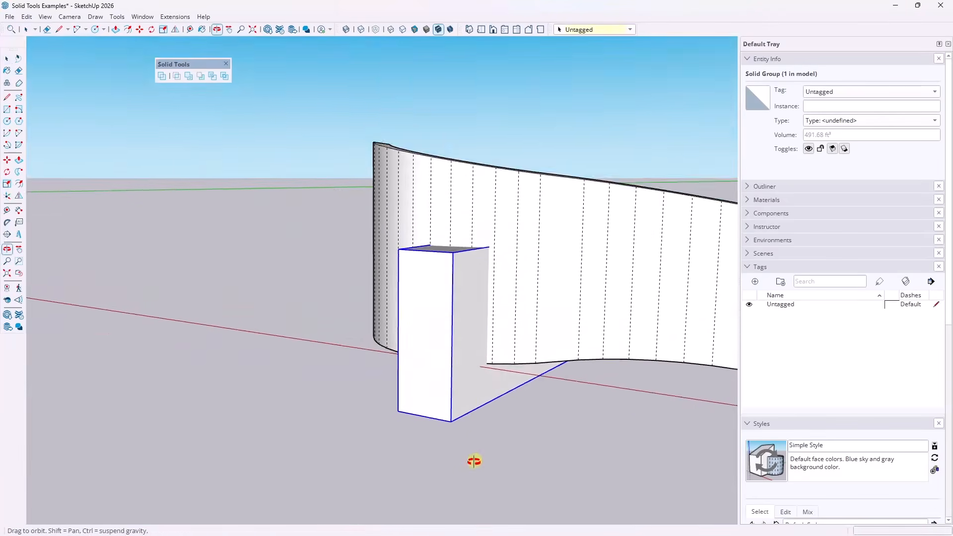
Subtract the enlarged door block from the curved wall to cut the doorway.
{"action": "left_click", "coordinate": [201, 76]}
{"action": "left_click", "coordinate": [517, 300]}
{"action": "mouse_move", "coordinate": [517, 300]}
{"action": "middle_mouse_down"}
{"action": "mouse_move", "coordinate": [597, 319]}
{"action": "mouse_move", "coordinate": [517, 291]}
{"action": "mouse_move", "coordinate": [518, 303]}
{"action": "middle_mouse_up"}
{"action": "key", "text": "space"}
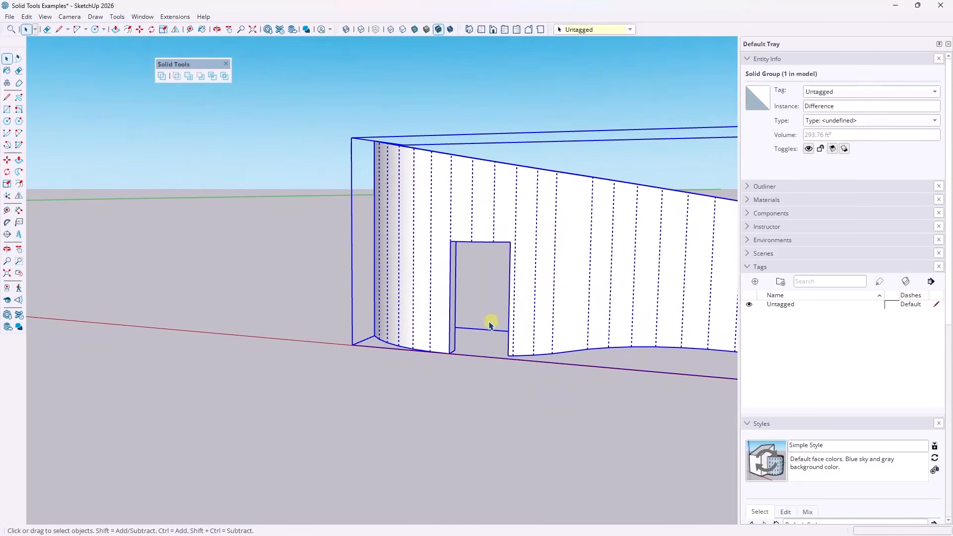
Open the wavy terrain surface group for editing and draw a vertical edge about 5' 3/4" down from its corner.
{"action": "scroll", "coordinate": [340, 283], "scroll_direction": "down", "scroll_amount": 6}
{"action": "scroll", "coordinate": [456, 305], "scroll_direction": "up", "scroll_amount": 3}
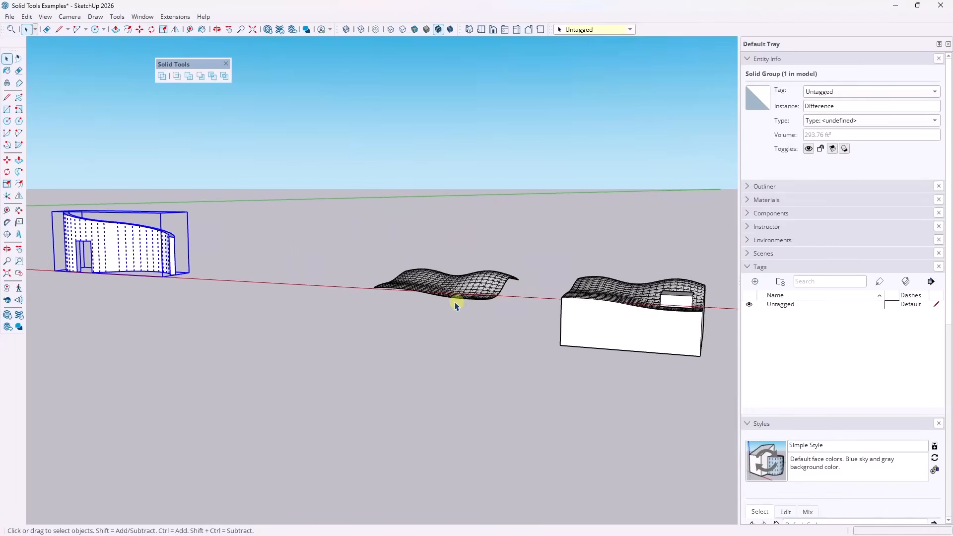
{"action": "scroll", "coordinate": [454, 307], "scroll_direction": "up", "scroll_amount": 1}
{"action": "middle_click_drag", "start_coordinate": [438, 331], "coordinate": [443, 384]}
{"action": "scroll", "coordinate": [491, 306], "scroll_direction": "up", "scroll_amount": 4}
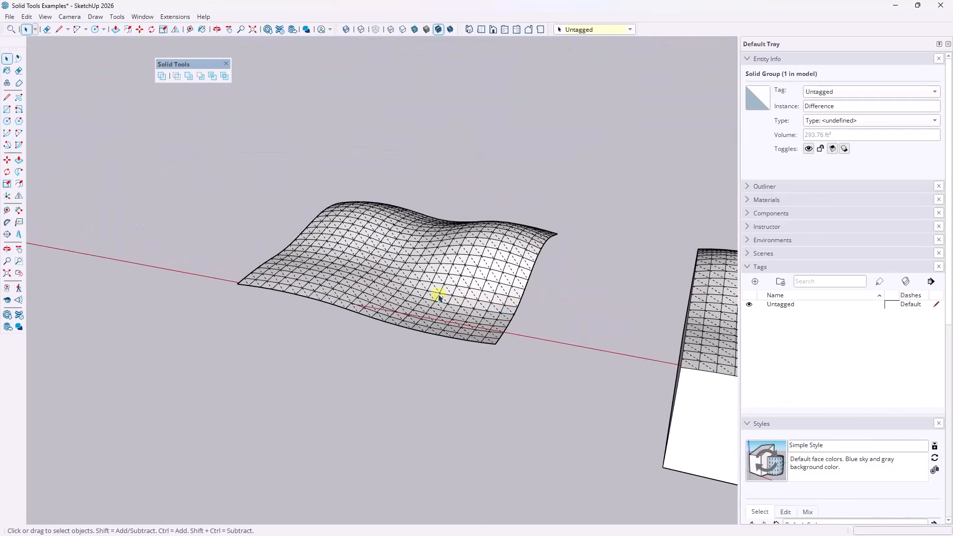
{"action": "mouse_move", "coordinate": [468, 300]}
{"action": "middle_mouse_down"}
{"action": "mouse_move", "coordinate": [410, 274]}
{"action": "mouse_move", "coordinate": [441, 278]}
{"action": "mouse_move", "coordinate": [389, 249]}
{"action": "mouse_move", "coordinate": [396, 272]}
{"action": "middle_mouse_up"}
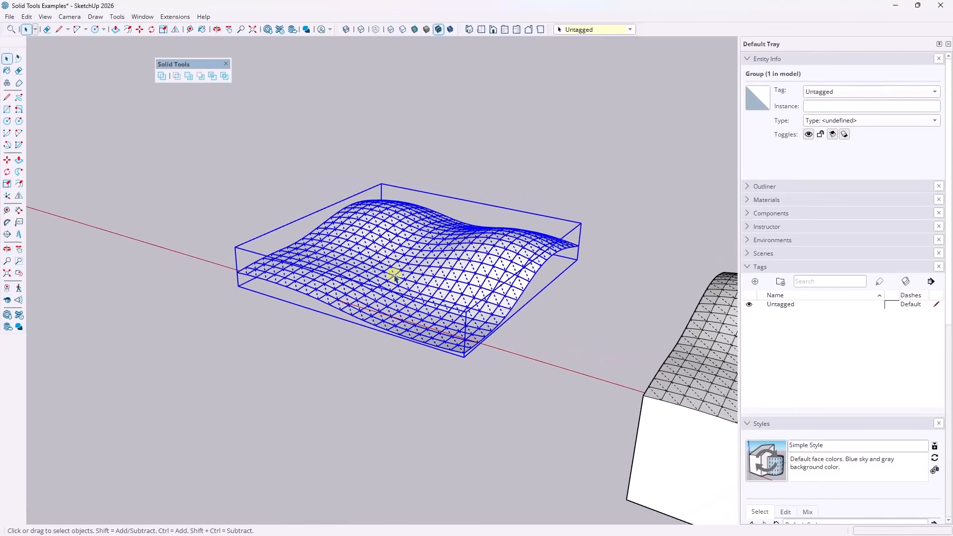
{"action": "double_click", "coordinate": [394, 277]}
{"action": "key", "text": "l"}
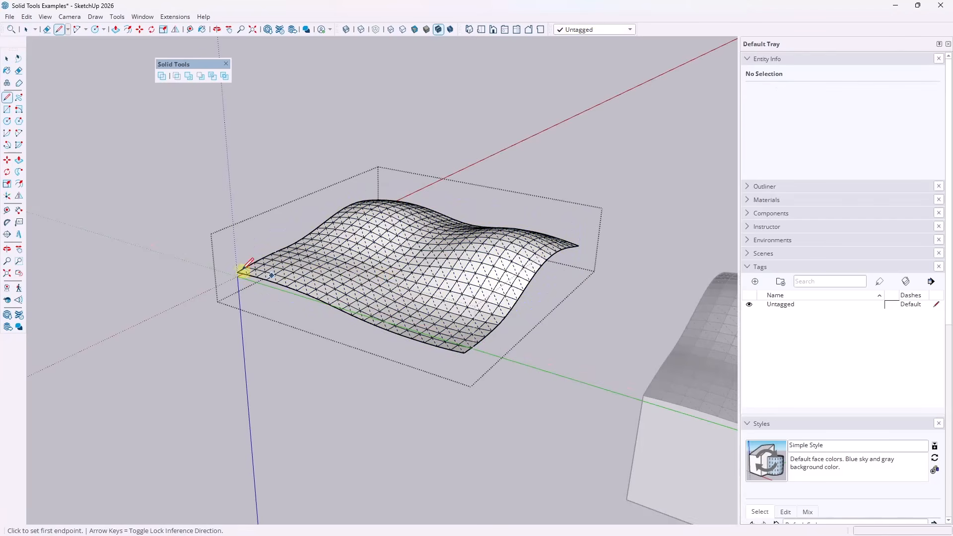
{"action": "left_click", "coordinate": [237, 273]}
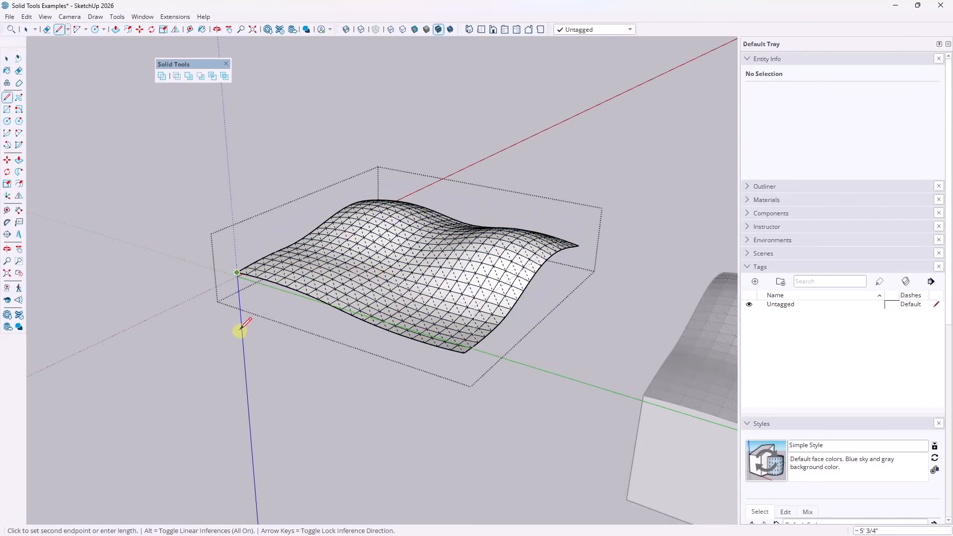
{"action": "left_click", "coordinate": [240, 328]}
{"action": "key", "text": "space"}
Draw vertical edges down from the next two terrain corners and join them at the base to form two side faces.
{"action": "key", "text": "l"}
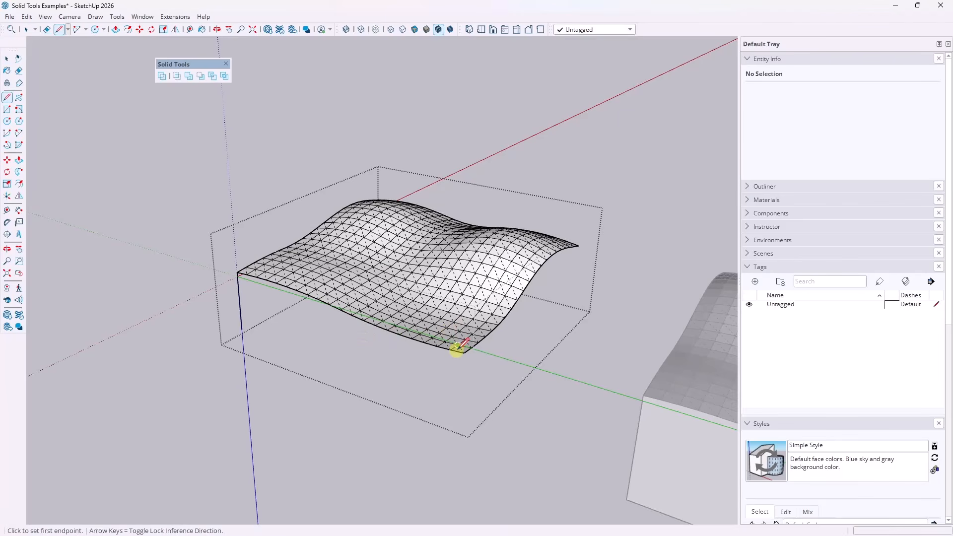
{"action": "left_click", "coordinate": [464, 353]}
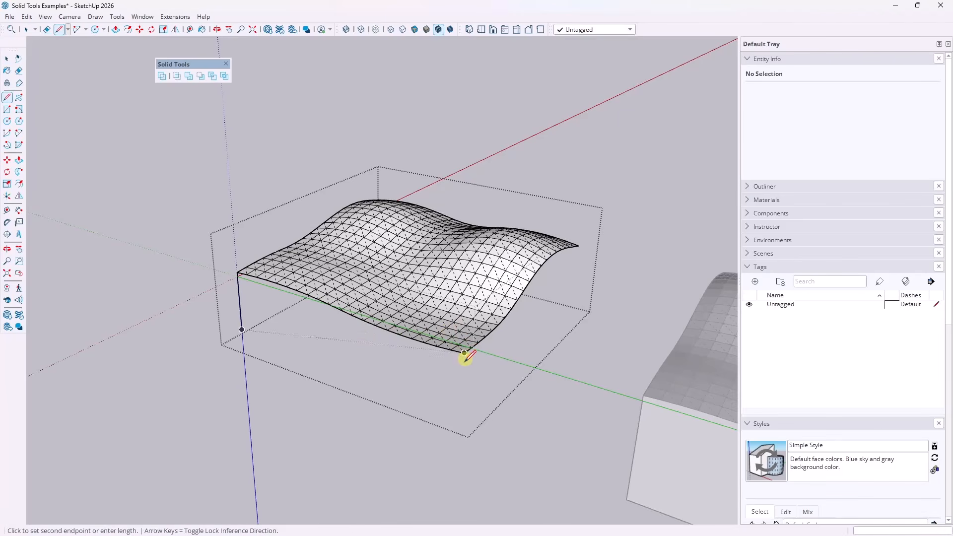
{"action": "left_click", "coordinate": [241, 329]}
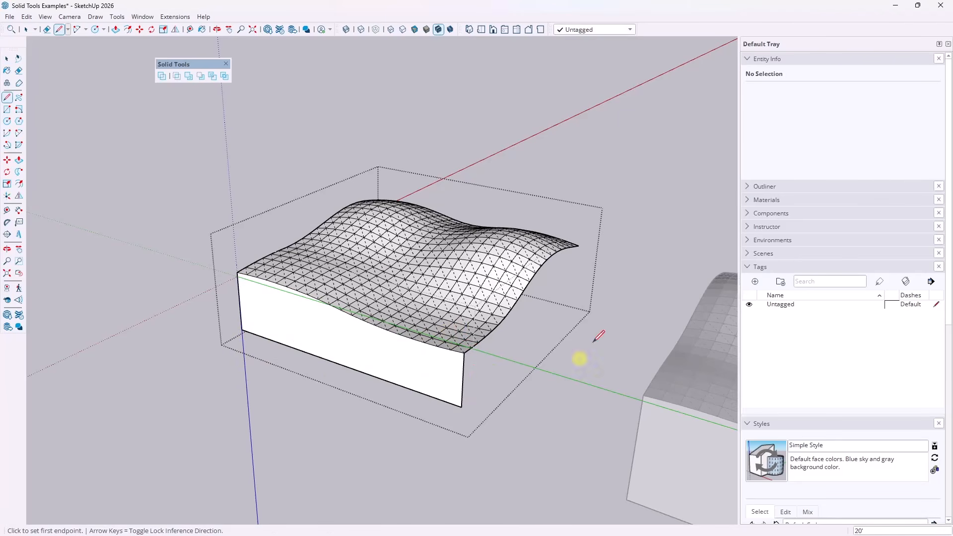
{"action": "left_click", "coordinate": [579, 246]}
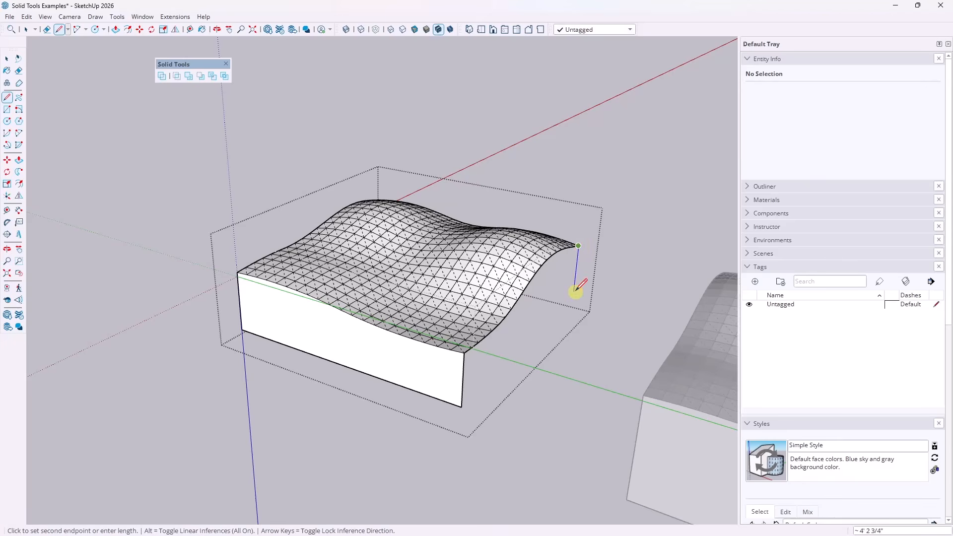
{"action": "left_click", "coordinate": [463, 404]}
{"action": "key", "text": "space"}
Draw a vertical edge down from the last terrain corner and join its base to the neighbouring corner to form the third side face.
{"action": "middle_click_drag", "start_coordinate": [602, 330], "coordinate": [440, 393]}
{"action": "key", "text": "l"}
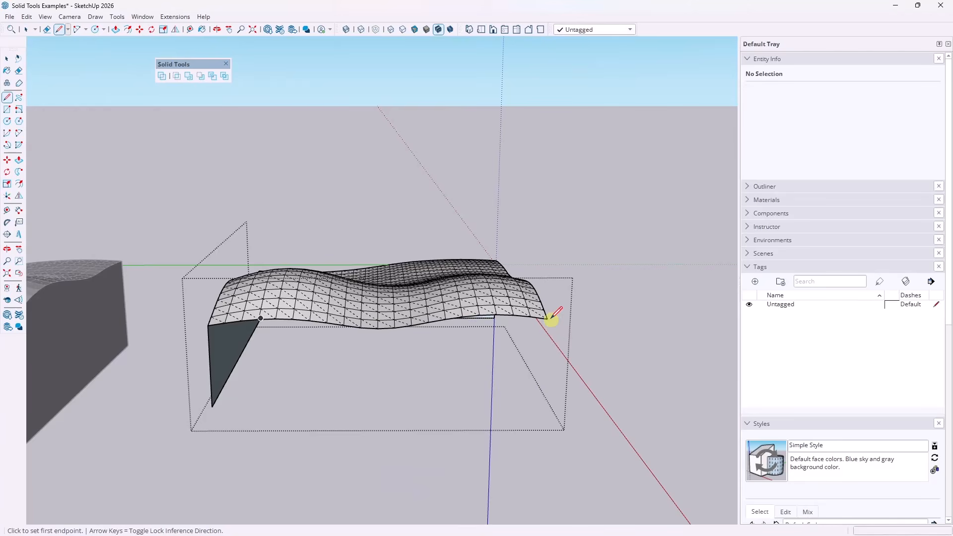
{"action": "left_click", "coordinate": [547, 319]}
{"action": "left_click", "coordinate": [544, 383]}
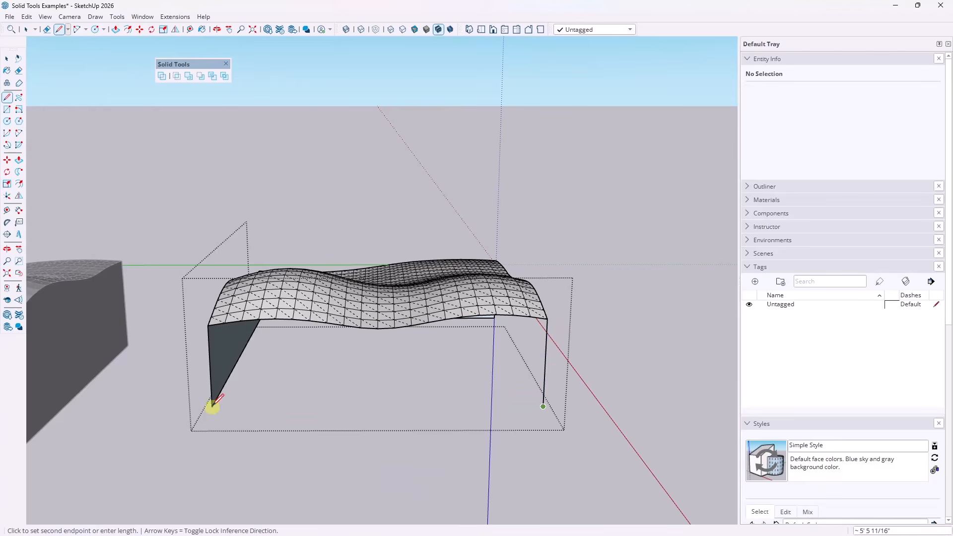
{"action": "left_click", "coordinate": [213, 405]}
Connect the remaining two base corners to close the terrain volume, and exit the group.
{"action": "middle_click_drag", "start_coordinate": [517, 398], "coordinate": [443, 380]}
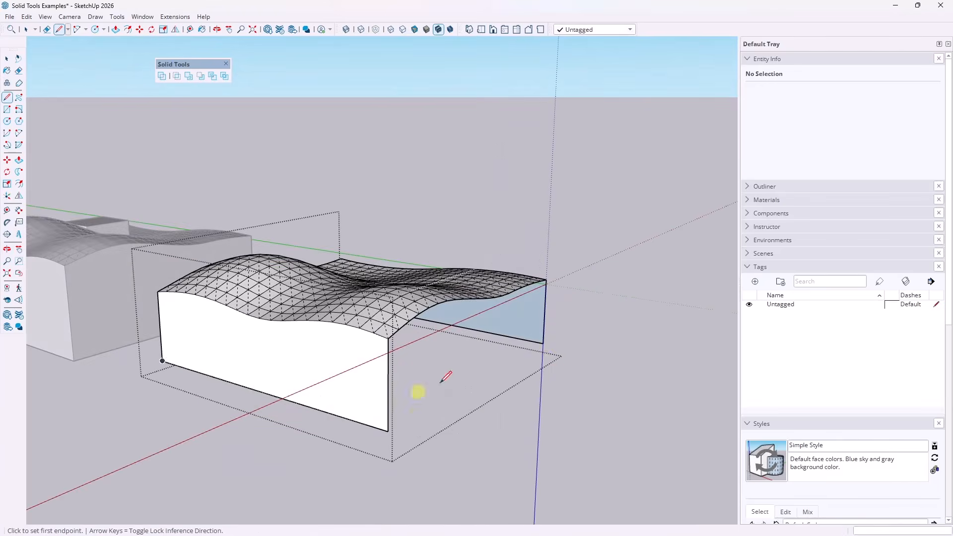
{"action": "left_click", "coordinate": [544, 343]}
{"action": "left_click", "coordinate": [387, 430]}
{"action": "key", "text": "space"}
{"action": "left_click", "coordinate": [598, 426]}
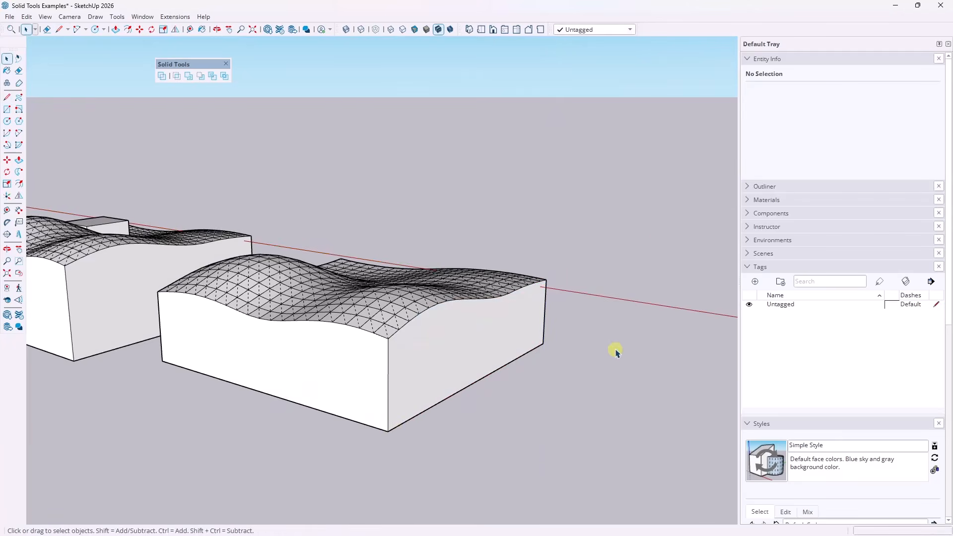
Select the closed terrain group and check in Entity Info whether it is a solid.
{"action": "middle_click_drag", "start_coordinate": [617, 351], "coordinate": [142, 399]}
{"action": "scroll", "coordinate": [616, 322], "scroll_direction": "down", "scroll_amount": 3}
{"action": "middle_click_drag", "start_coordinate": [421, 291], "coordinate": [255, 248]}
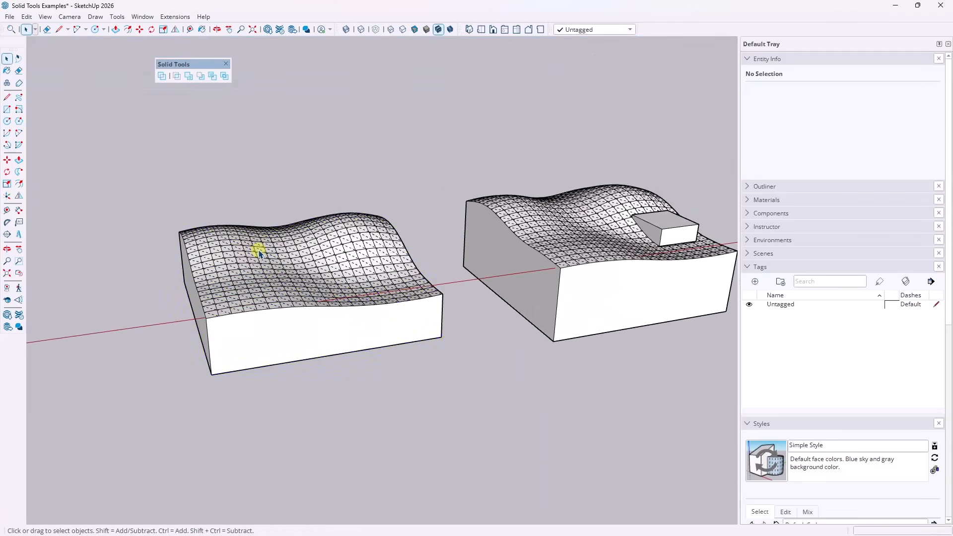
{"action": "left_click", "coordinate": [263, 251]}
{"action": "middle_click_drag", "start_coordinate": [463, 314], "coordinate": [446, 353]}
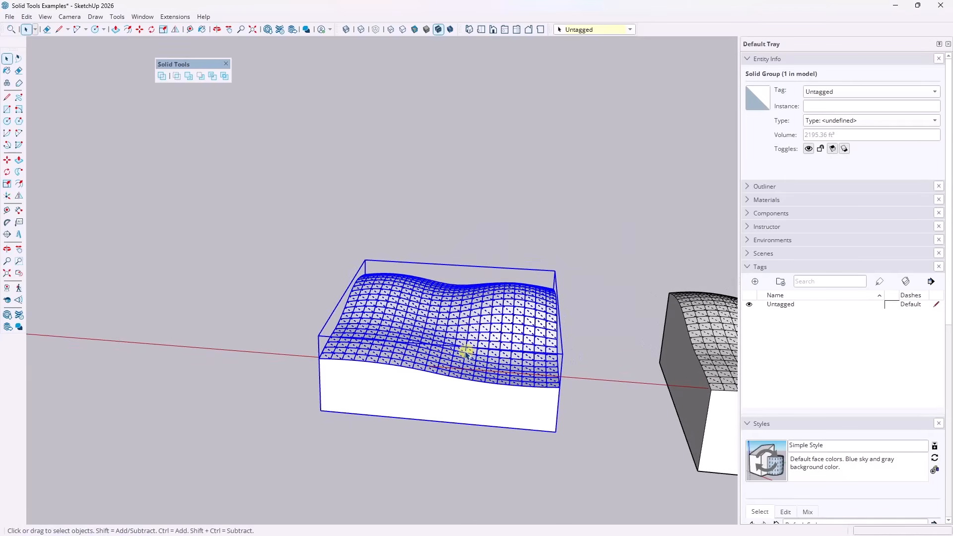
{"action": "middle_click_drag", "start_coordinate": [474, 346], "coordinate": [257, 302]}
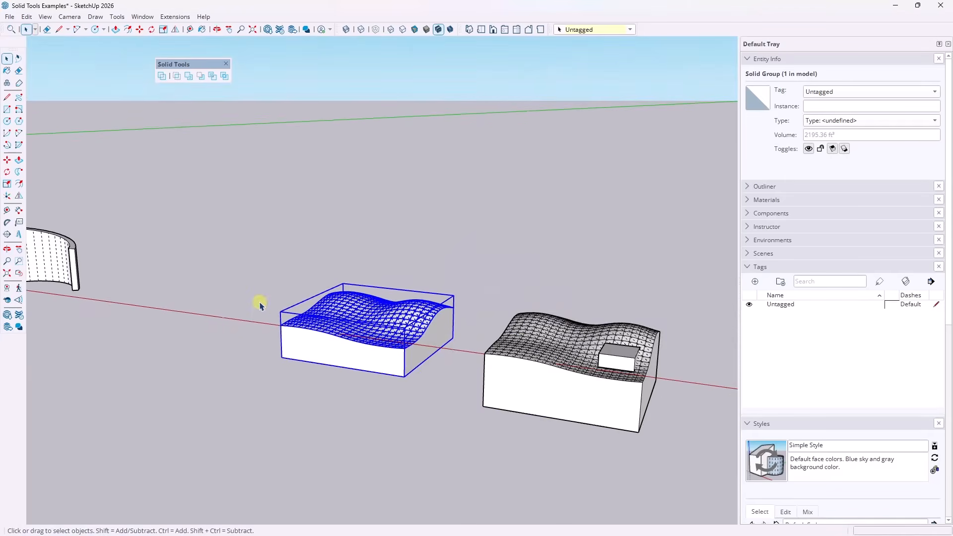
Scale the small box on the second terrain block along the red axis so it extends past the terrain's side.
{"action": "scroll", "coordinate": [657, 362], "scroll_direction": "up", "scroll_amount": 6}
{"action": "middle_click_drag", "start_coordinate": [637, 372], "coordinate": [515, 357]}
{"action": "left_click", "coordinate": [516, 356]}
{"action": "key", "text": "s"}
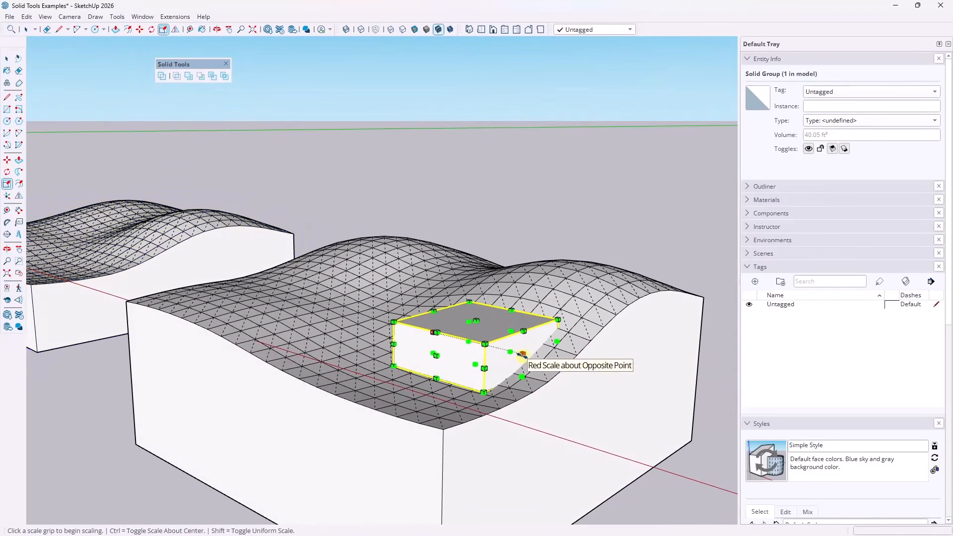
{"action": "left_click", "coordinate": [519, 356]}
{"action": "left_click", "coordinate": [591, 380]}
Scale the box longer at its inner end and wider on its long front side.
{"action": "middle_click_drag", "start_coordinate": [592, 380], "coordinate": [553, 326]}
{"action": "left_click", "coordinate": [511, 315]}
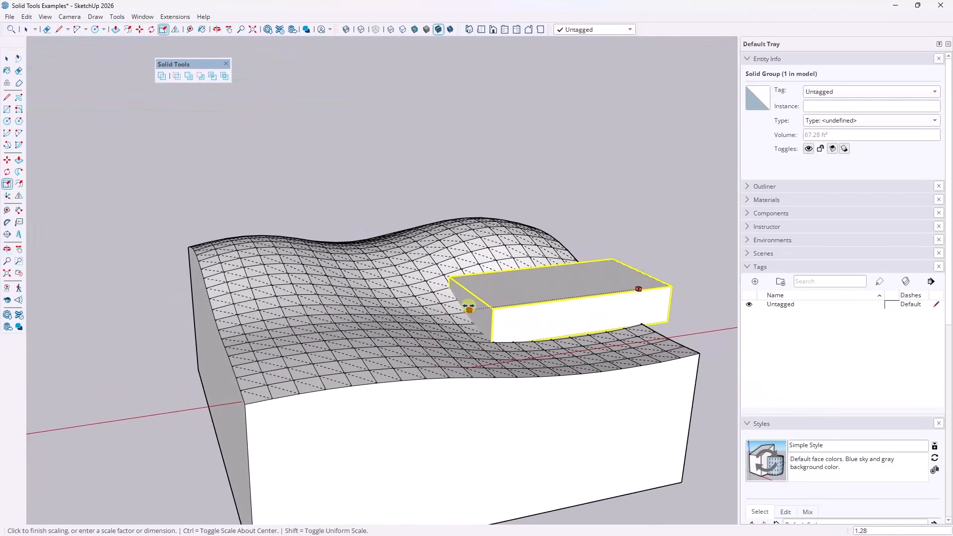
{"action": "left_click", "coordinate": [478, 308]}
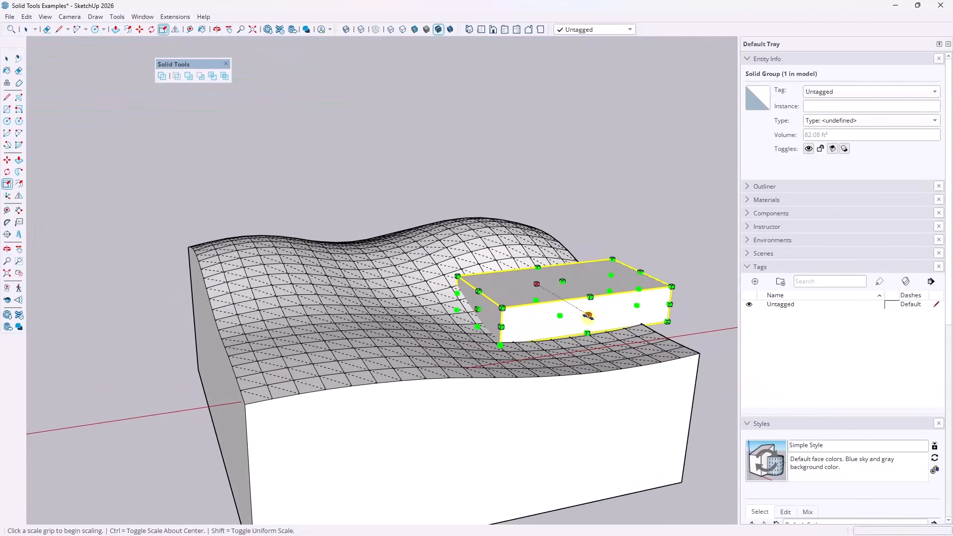
{"action": "left_click", "coordinate": [589, 316]}
{"action": "left_click", "coordinate": [622, 319]}
{"action": "key", "text": "space"}
Subtract the box from the second terrain block.
{"action": "middle_click_drag", "start_coordinate": [630, 321], "coordinate": [438, 255]}
{"action": "middle_click_drag", "start_coordinate": [390, 298], "coordinate": [457, 277]}
{"action": "left_click", "coordinate": [200, 76]}
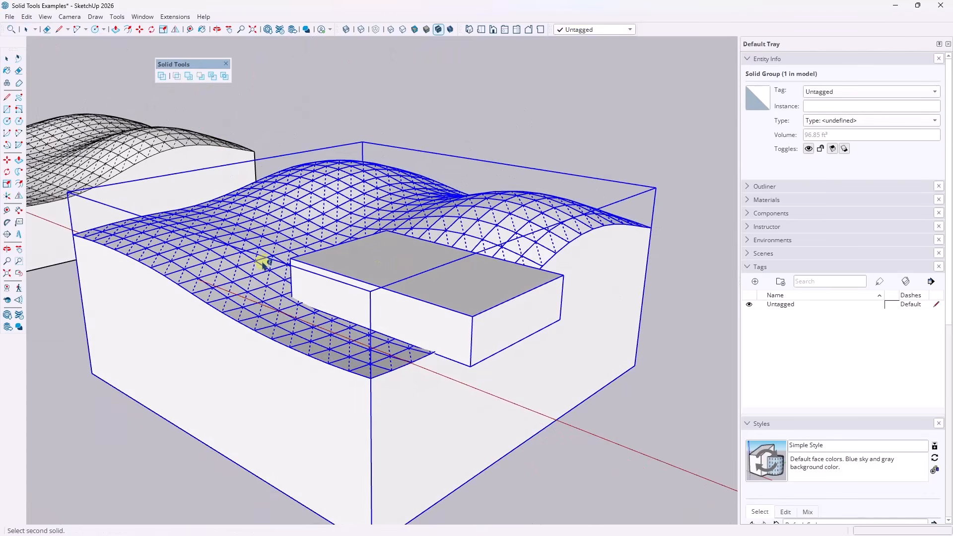
{"action": "left_click", "coordinate": [258, 259]}
{"action": "mouse_move", "coordinate": [258, 259]}
{"action": "middle_mouse_down"}
{"action": "mouse_move", "coordinate": [297, 296]}
{"action": "mouse_move", "coordinate": [501, 349]}
{"action": "mouse_move", "coordinate": [247, 312]}
{"action": "middle_mouse_up"}
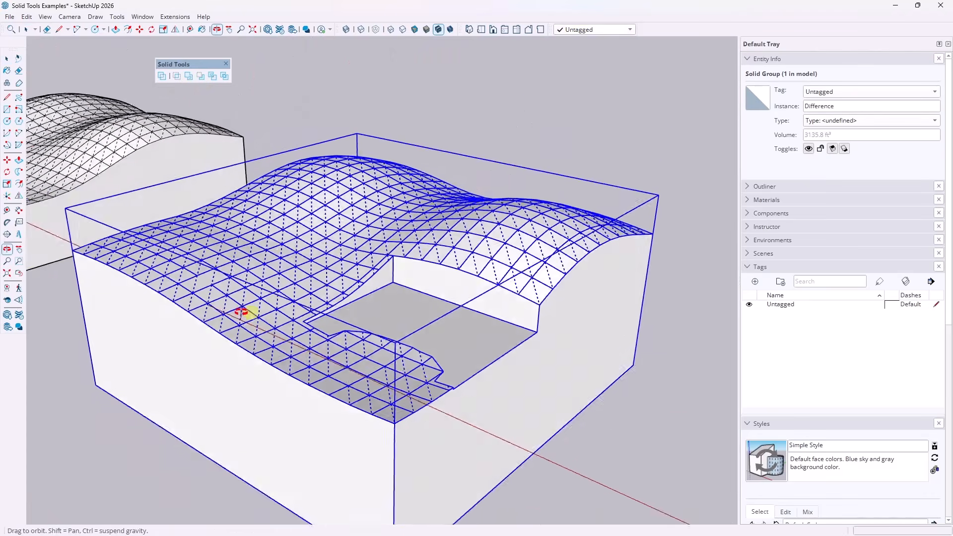
Examine the cut made in the terrain surface and undo the box subtraction.
{"action": "scroll", "coordinate": [344, 355], "scroll_direction": "up", "scroll_amount": 4}
{"action": "mouse_move", "coordinate": [344, 356]}
{"action": "middle_mouse_down"}
{"action": "mouse_move", "coordinate": [210, 295]}
{"action": "mouse_move", "coordinate": [179, 302]}
{"action": "mouse_move", "coordinate": [468, 419]}
{"action": "mouse_move", "coordinate": [337, 330]}
{"action": "mouse_move", "coordinate": [458, 399]}
{"action": "mouse_move", "coordinate": [364, 340]}
{"action": "middle_mouse_up"}
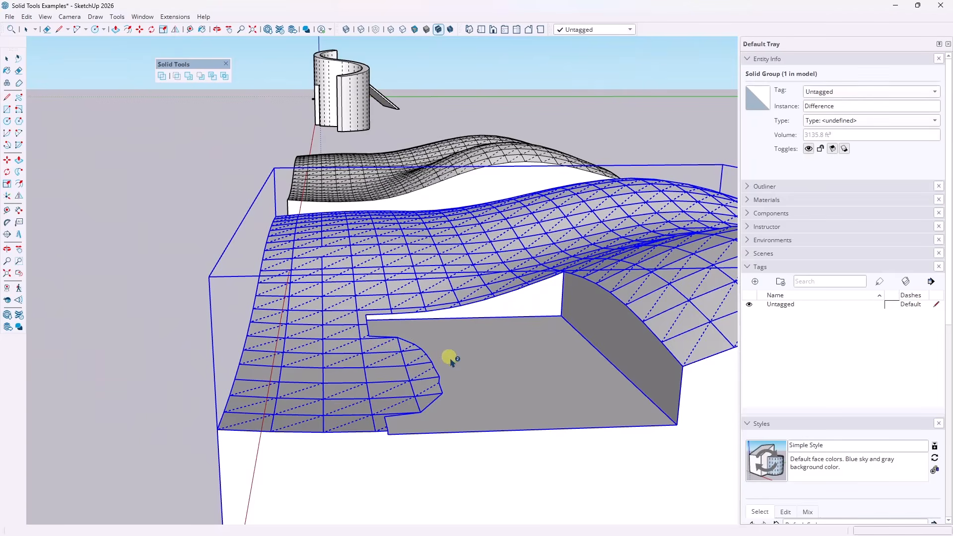
{"action": "scroll", "coordinate": [467, 367], "scroll_direction": "down", "scroll_amount": 3}
{"action": "mouse_move", "coordinate": [485, 379]}
{"action": "middle_mouse_down"}
{"action": "mouse_move", "coordinate": [544, 396]}
{"action": "mouse_move", "coordinate": [464, 366]}
{"action": "mouse_move", "coordinate": [617, 406]}
{"action": "mouse_move", "coordinate": [630, 394]}
{"action": "mouse_move", "coordinate": [571, 362]}
{"action": "mouse_move", "coordinate": [549, 376]}
{"action": "mouse_move", "coordinate": [564, 370]}
{"action": "middle_mouse_up"}
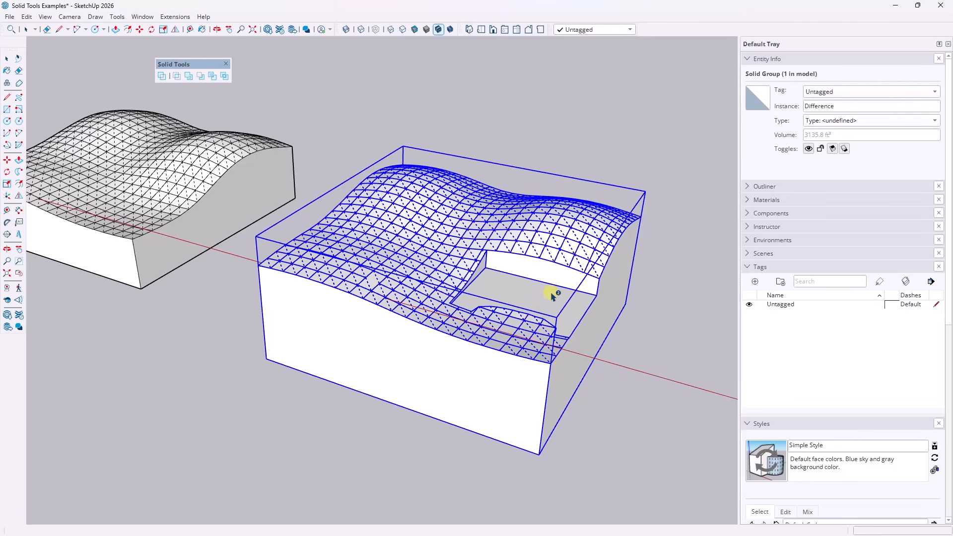
{"action": "key", "text": "ctrl+z"}
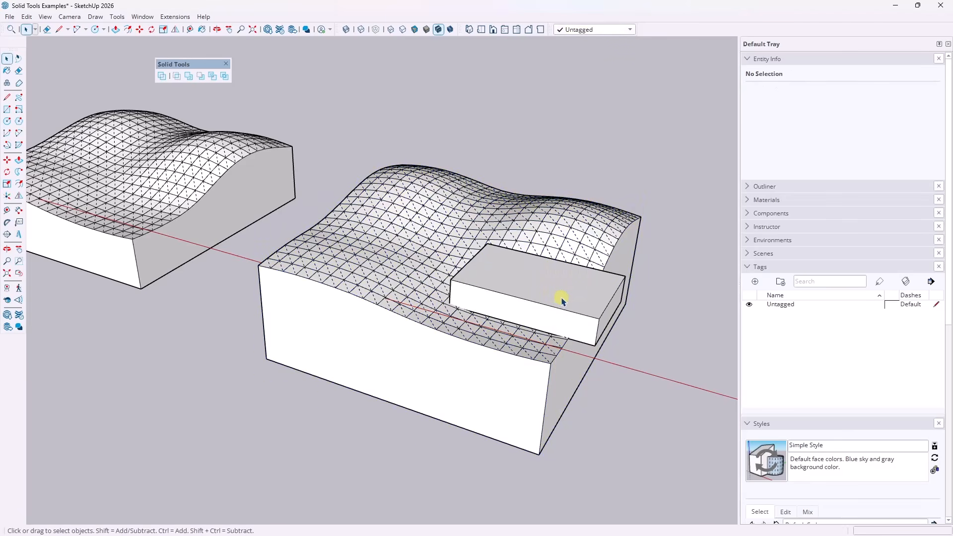
Split the box and the second terrain block against each other with the Split solid tool.
{"action": "left_click", "coordinate": [568, 303]}
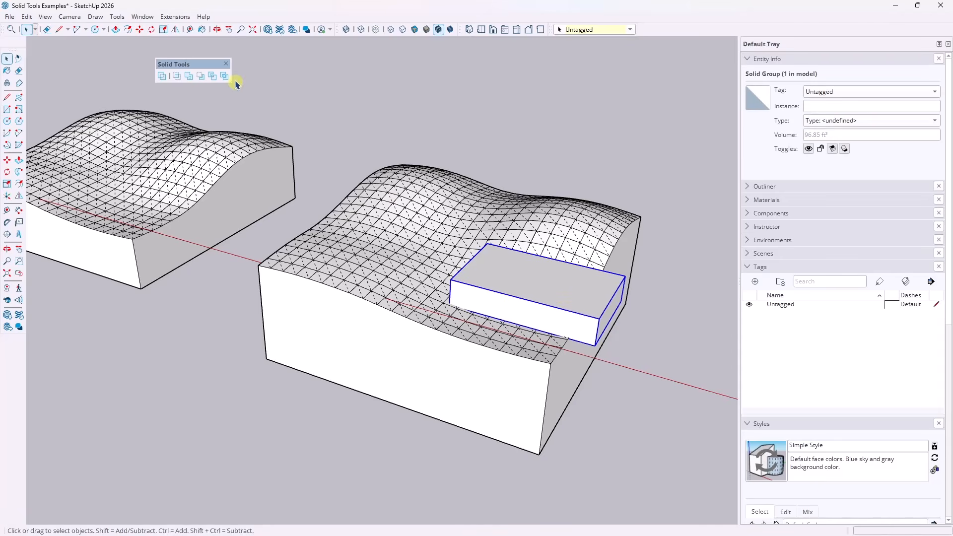
{"action": "left_click", "coordinate": [225, 76]}
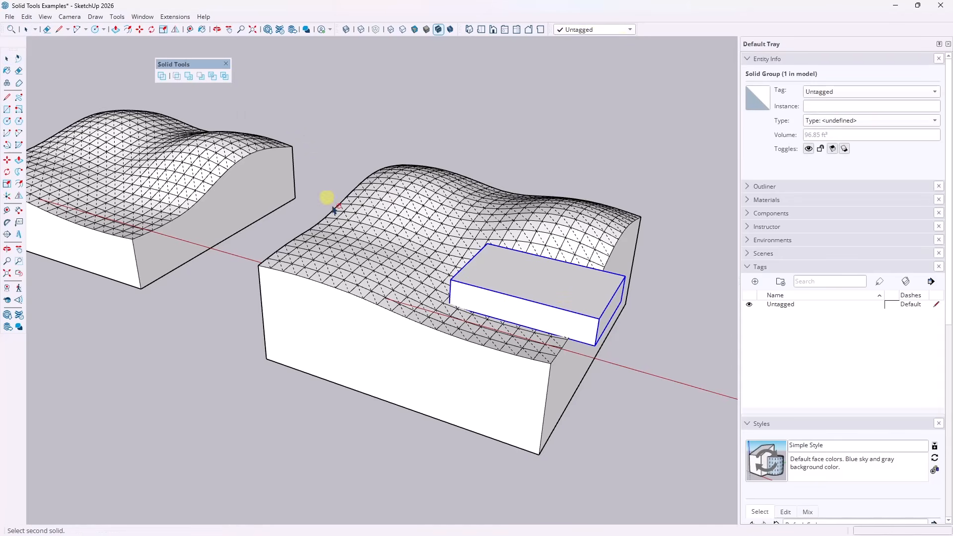
{"action": "left_click", "coordinate": [389, 268]}
Move the box part outside the terrain straight up, well clear of the second terrain block.
{"action": "left_click", "coordinate": [556, 305]}
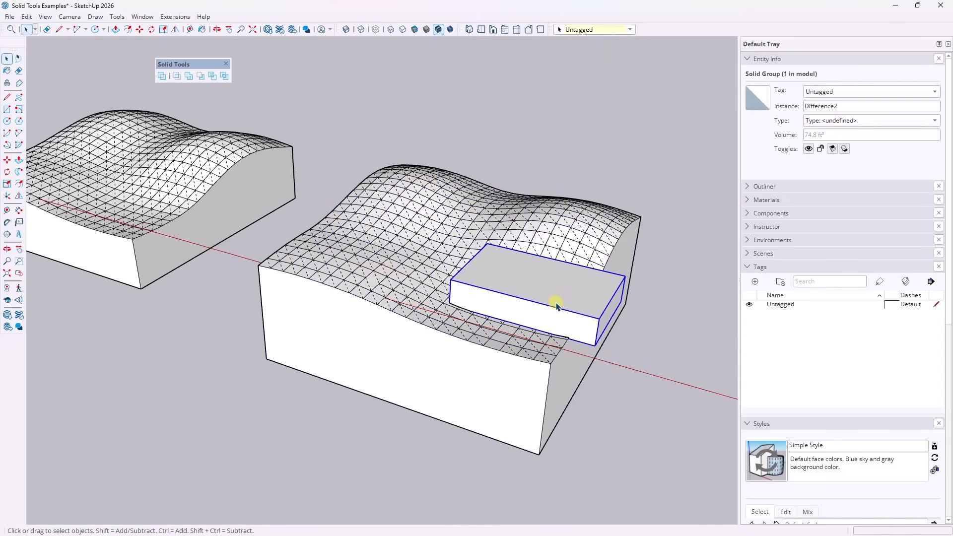
{"action": "key", "text": "m"}
{"action": "left_click", "coordinate": [555, 304]}
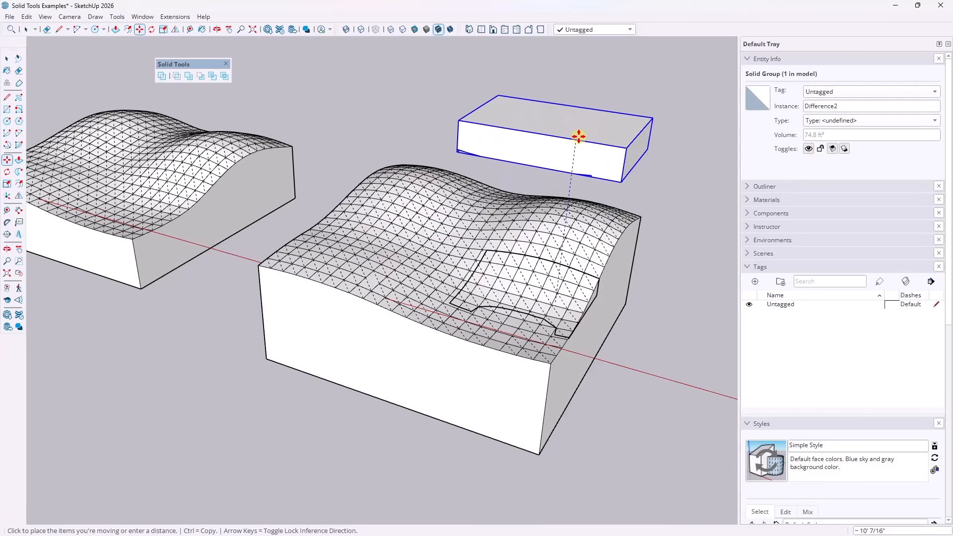
{"action": "left_click", "coordinate": [585, 70]}
{"action": "key", "text": "space"}
Lift the piece where the box and terrain overlap out of its pocket to a position above the terrain.
{"action": "left_click", "coordinate": [591, 293]}
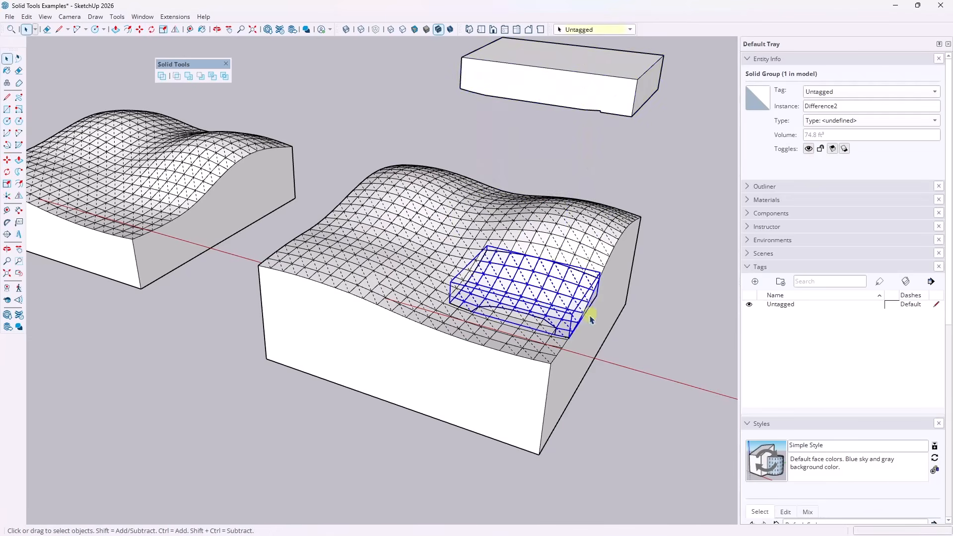
{"action": "scroll", "coordinate": [586, 310], "scroll_direction": "up", "scroll_amount": 3}
{"action": "key", "text": "m"}
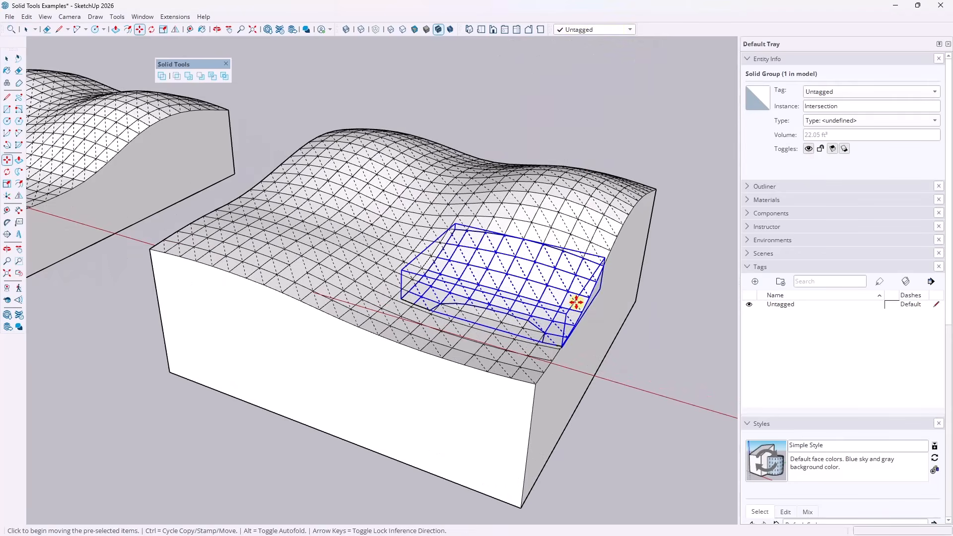
{"action": "left_click", "coordinate": [605, 264]}
{"action": "scroll", "coordinate": [604, 253], "scroll_direction": "down", "scroll_amount": 3}
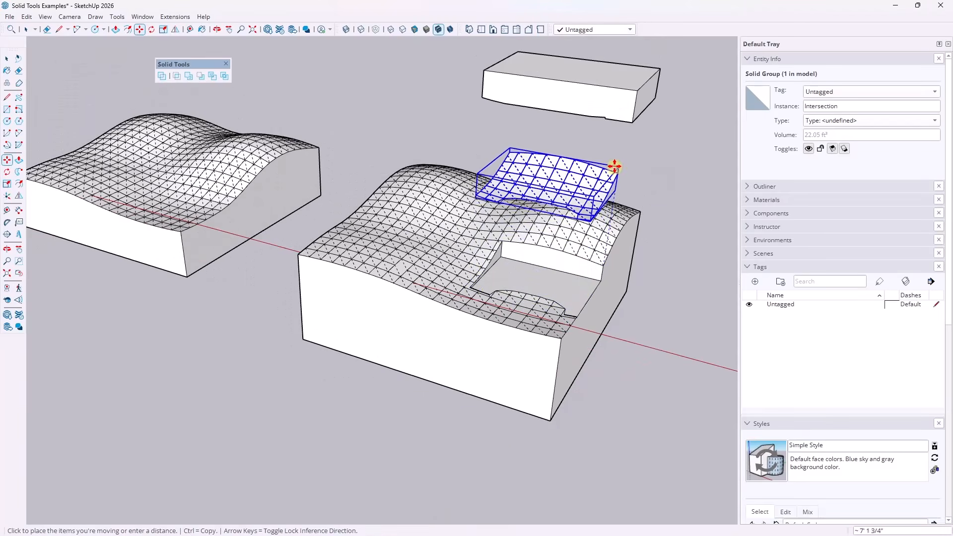
{"action": "middle_click_drag", "start_coordinate": [613, 164], "coordinate": [525, 195]}
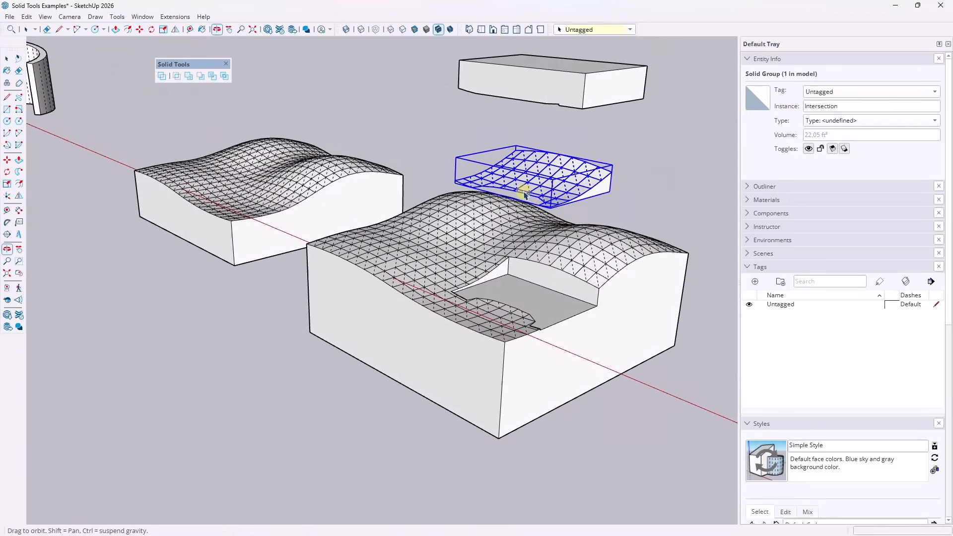
Move the lifted overlap piece back down by its lower corner onto the matching corner of the terrain pocket.
{"action": "key", "text": "space"}
{"action": "key", "text": "m"}
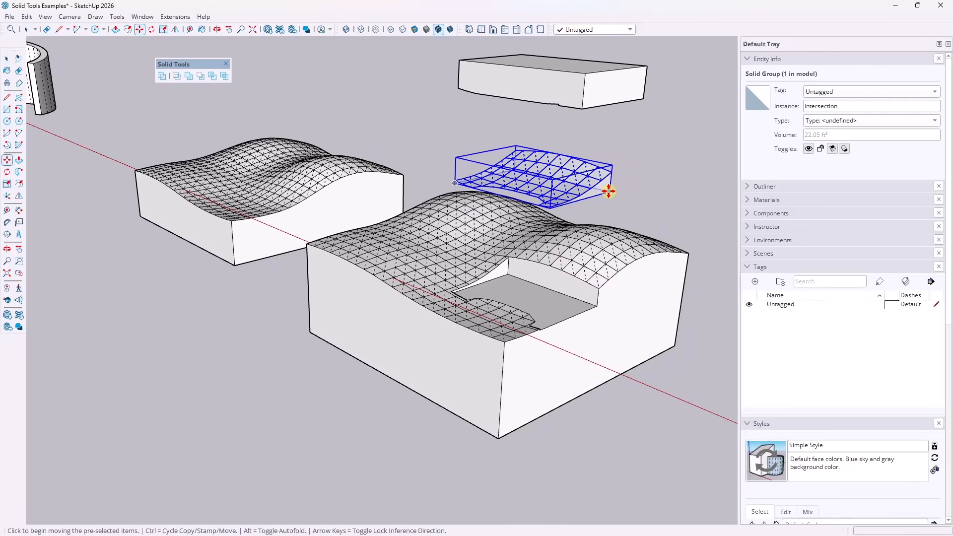
{"action": "left_click_drag", "start_coordinate": [607, 202], "coordinate": [594, 317]}
{"action": "key", "text": "space"}
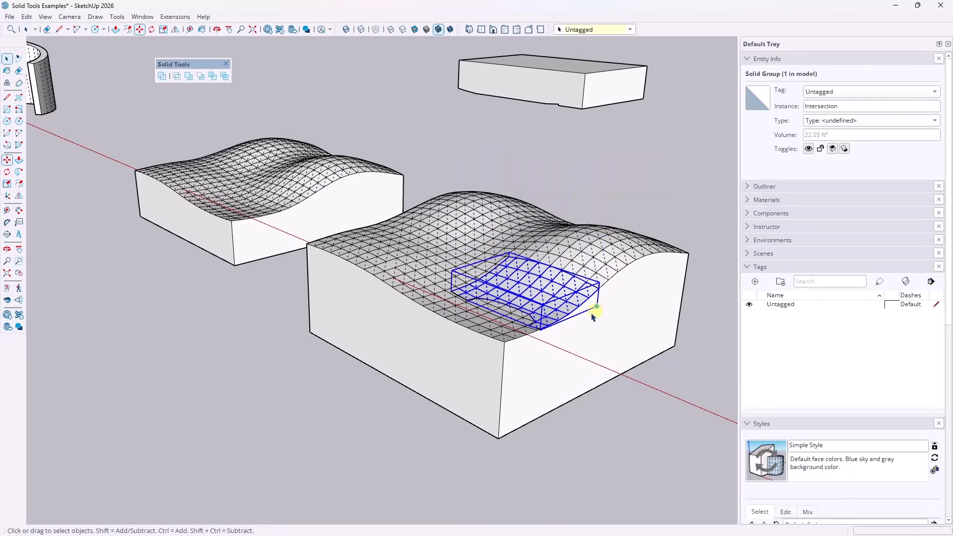
Union the overlap piece with the second terrain block and clear the selection.
{"action": "left_click", "coordinate": [519, 336]}
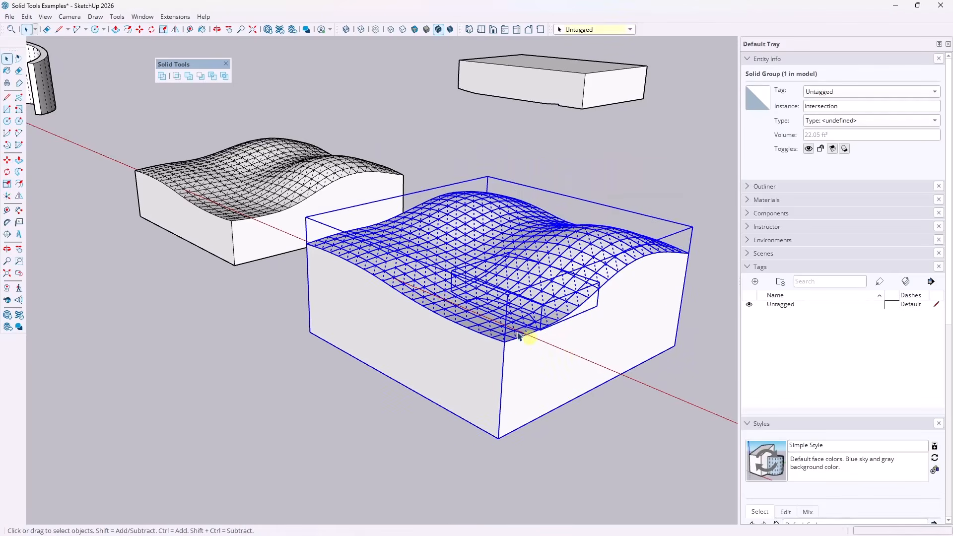
{"action": "left_click", "coordinate": [188, 77]}
{"action": "left_click", "coordinate": [471, 250]}
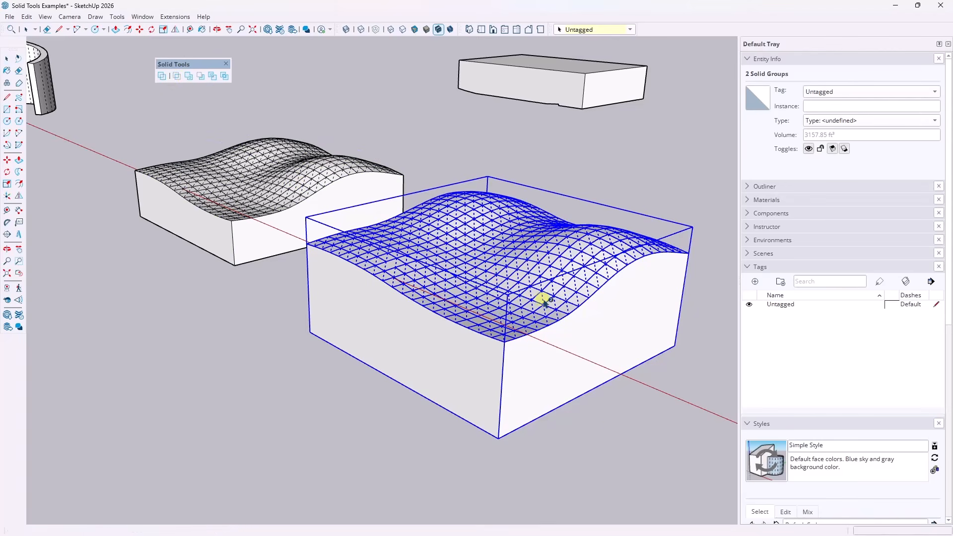
{"action": "key", "text": "space"}
{"action": "left_click", "coordinate": [615, 423]}
Examine the merged terrain surface where the piece was joined and undo the union.
{"action": "middle_click_drag", "start_coordinate": [516, 355], "coordinate": [603, 338]}
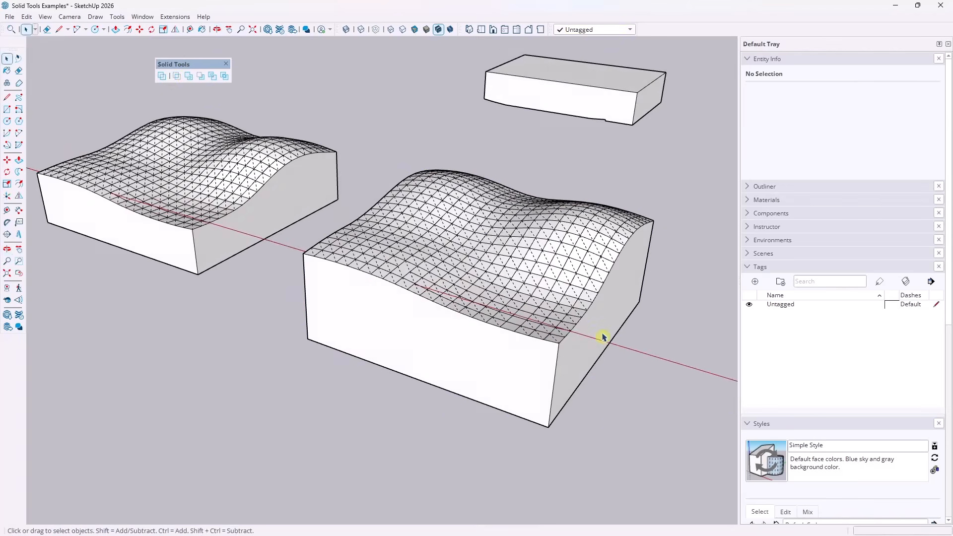
{"action": "scroll", "coordinate": [574, 302], "scroll_direction": "up", "scroll_amount": 3}
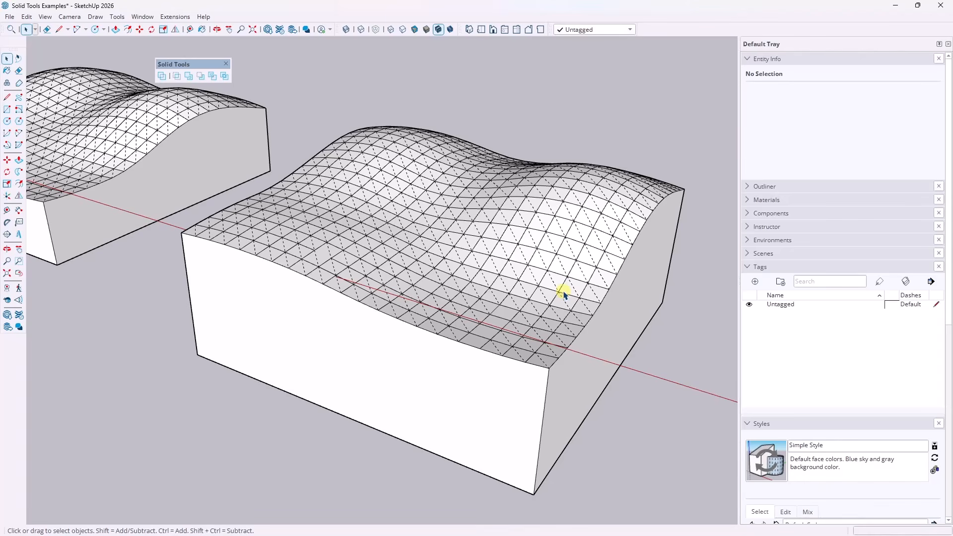
{"action": "mouse_move", "coordinate": [597, 303]}
{"action": "middle_mouse_down"}
{"action": "mouse_move", "coordinate": [571, 276]}
{"action": "mouse_move", "coordinate": [494, 248]}
{"action": "mouse_move", "coordinate": [571, 279]}
{"action": "mouse_move", "coordinate": [573, 297]}
{"action": "middle_mouse_up"}
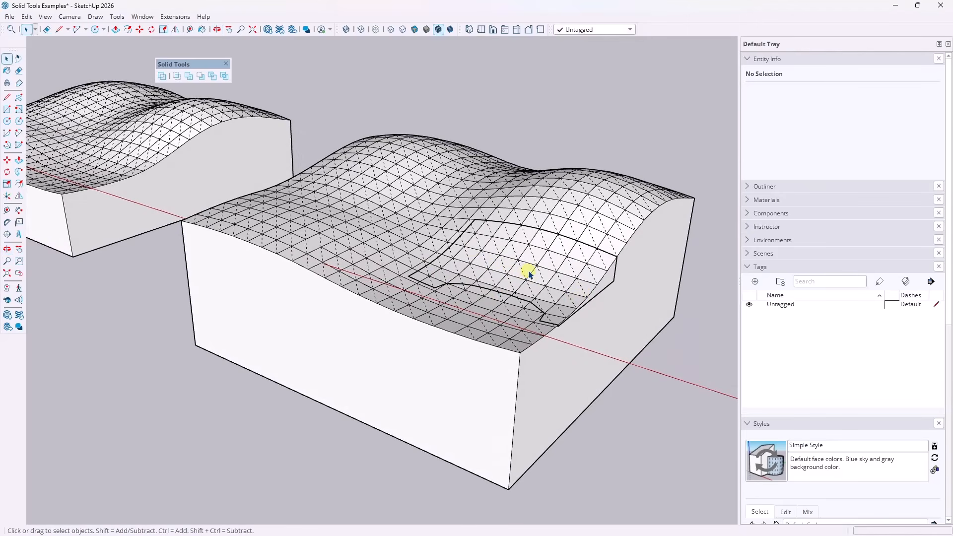
{"action": "scroll", "coordinate": [529, 274], "scroll_direction": "down", "scroll_amount": 4}
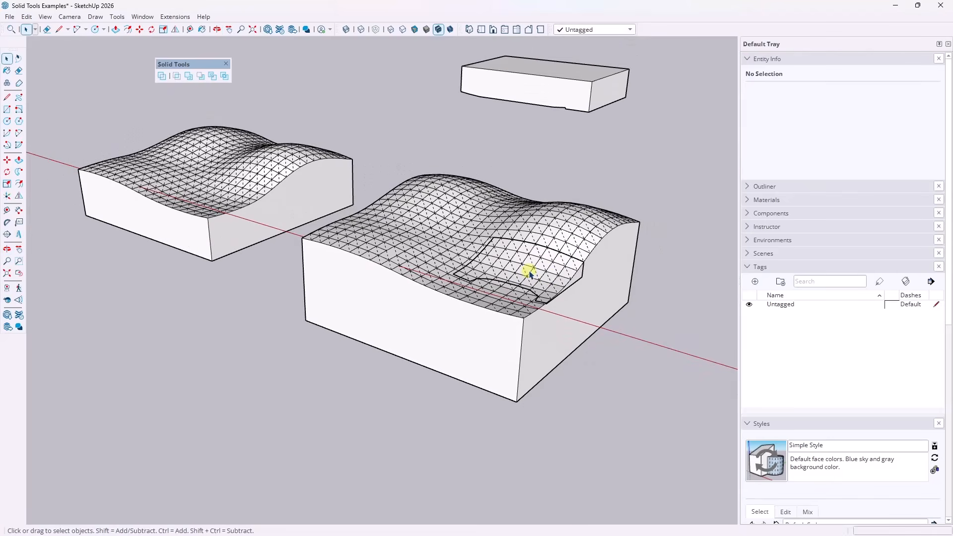